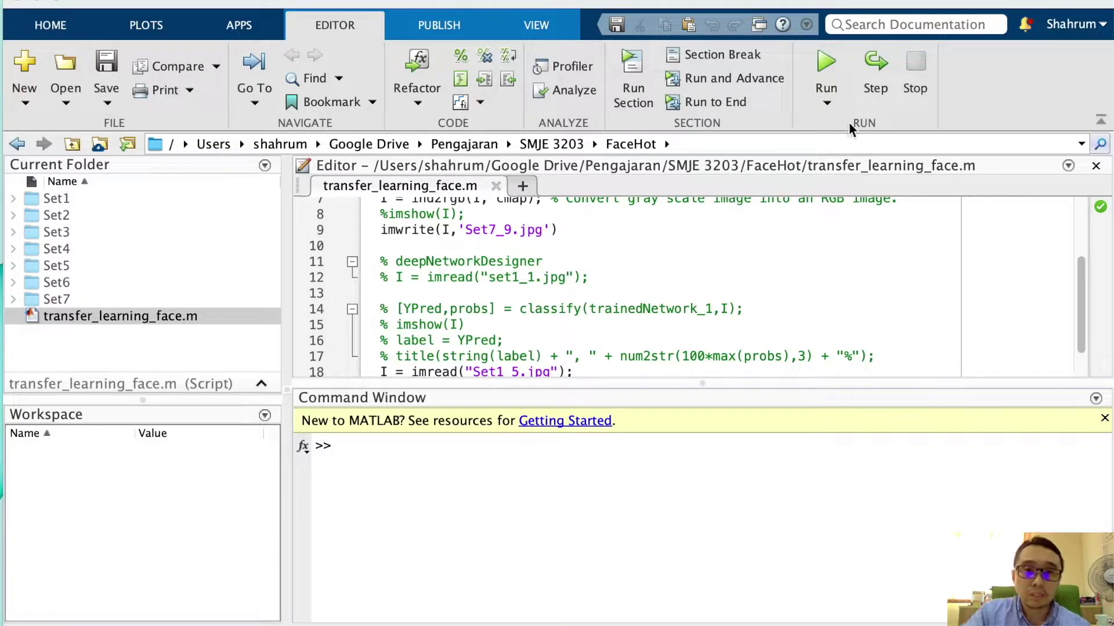
- Enter "transfer learning" as the search term for the documentation
left_click(882, 93)
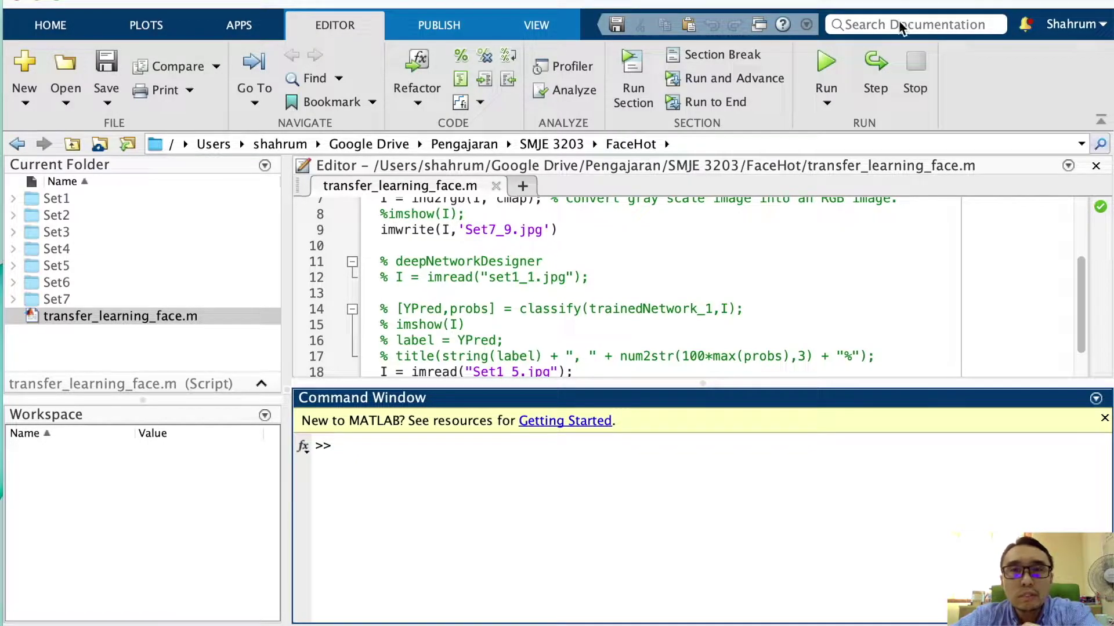
left_click(899, 26)
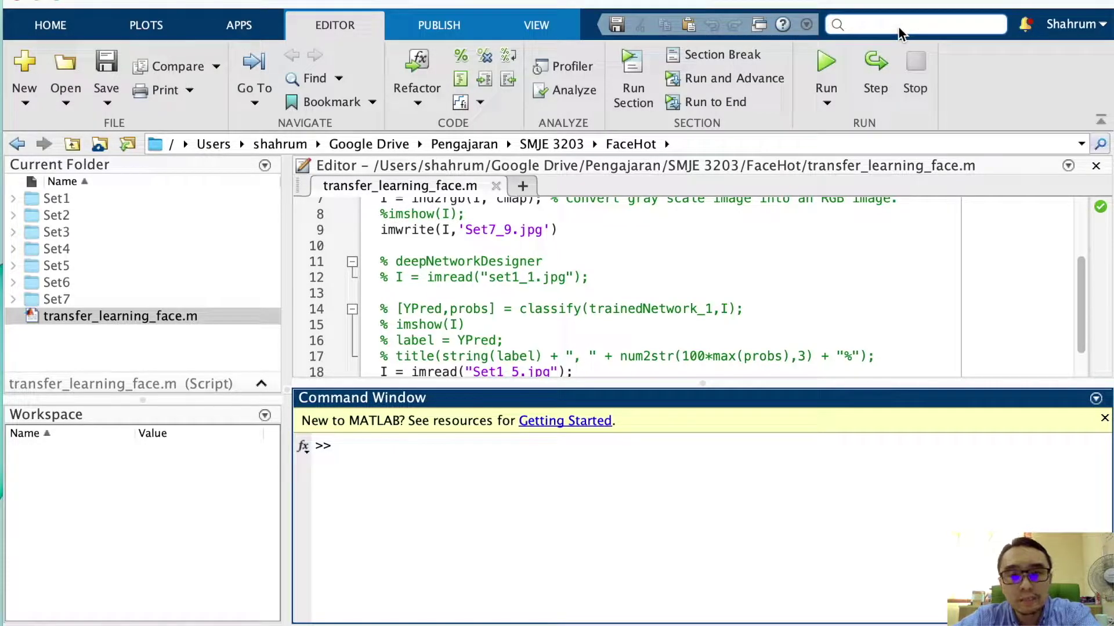
left_click(899, 26)
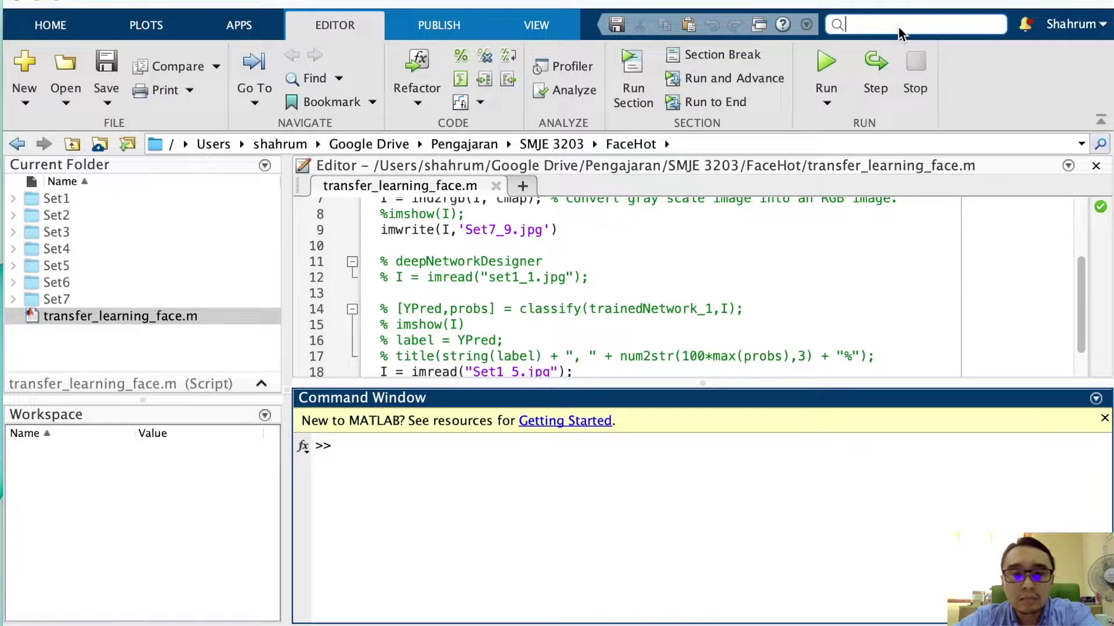
type("tr")
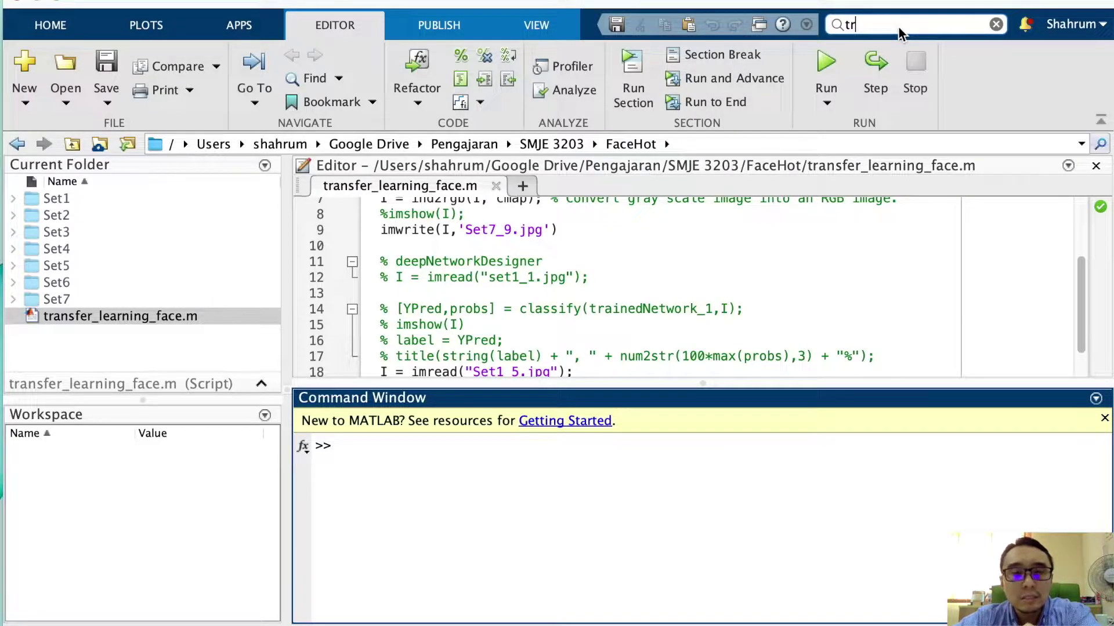
type("ansf")
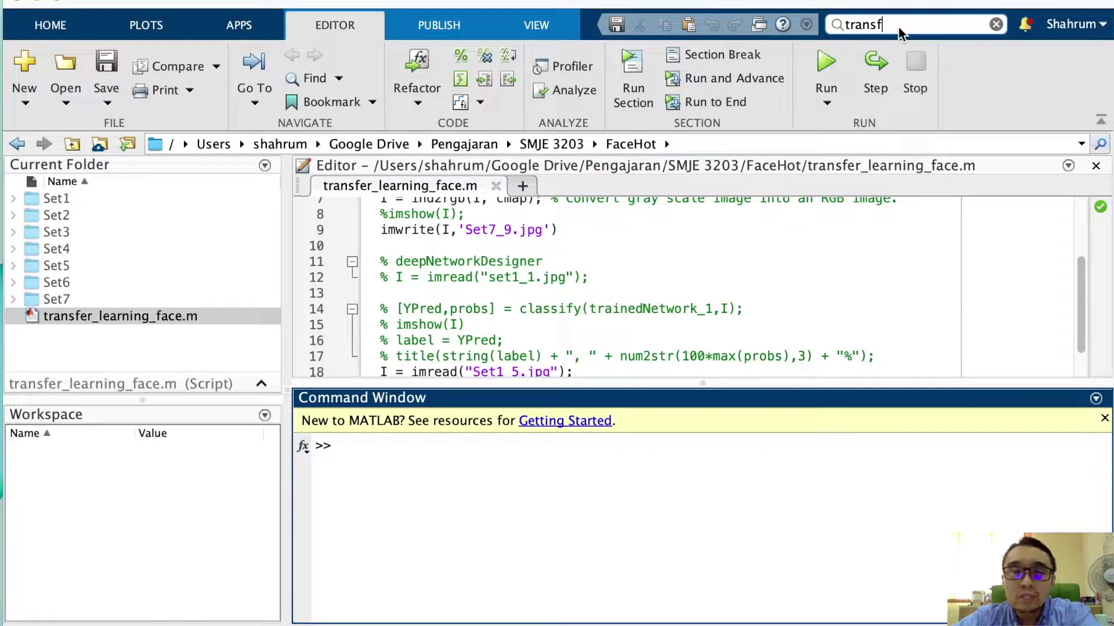
type("er lear")
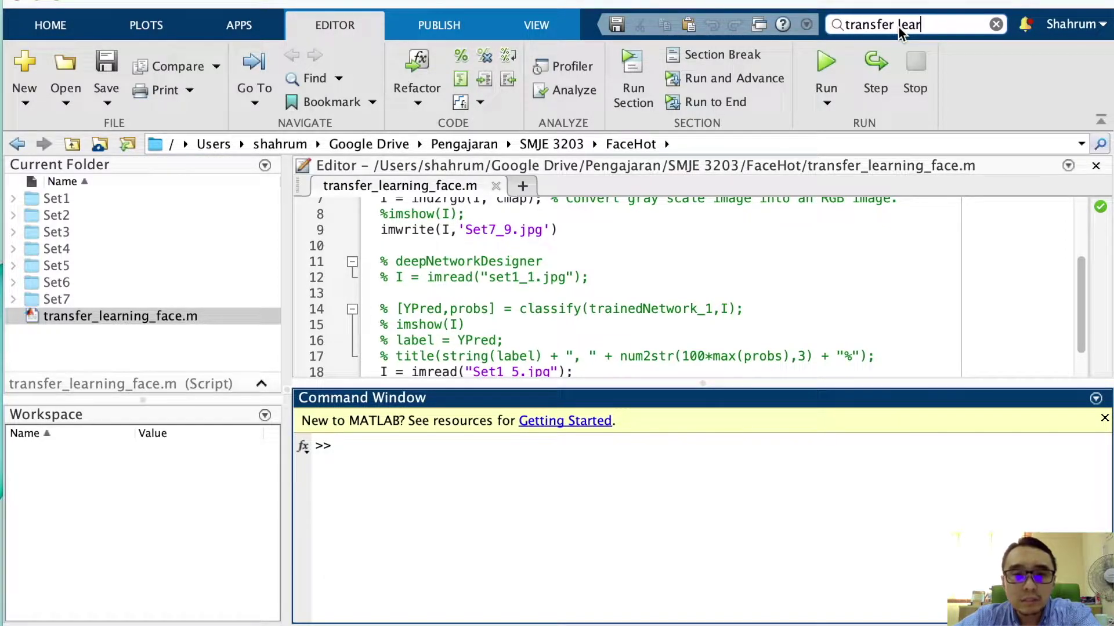
type("ing")
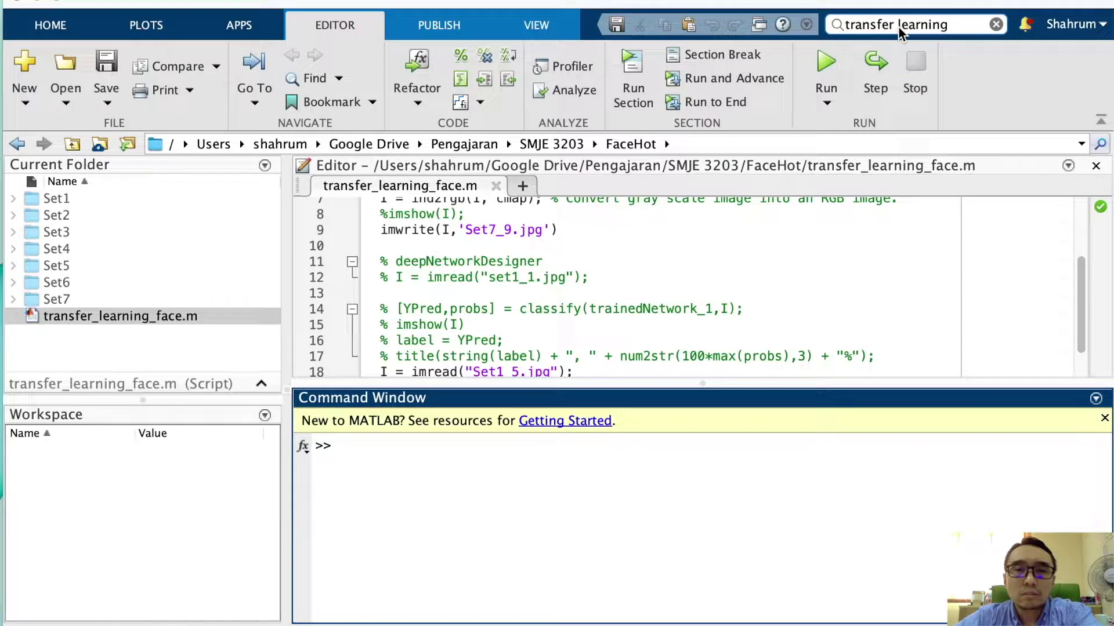
key("Return")
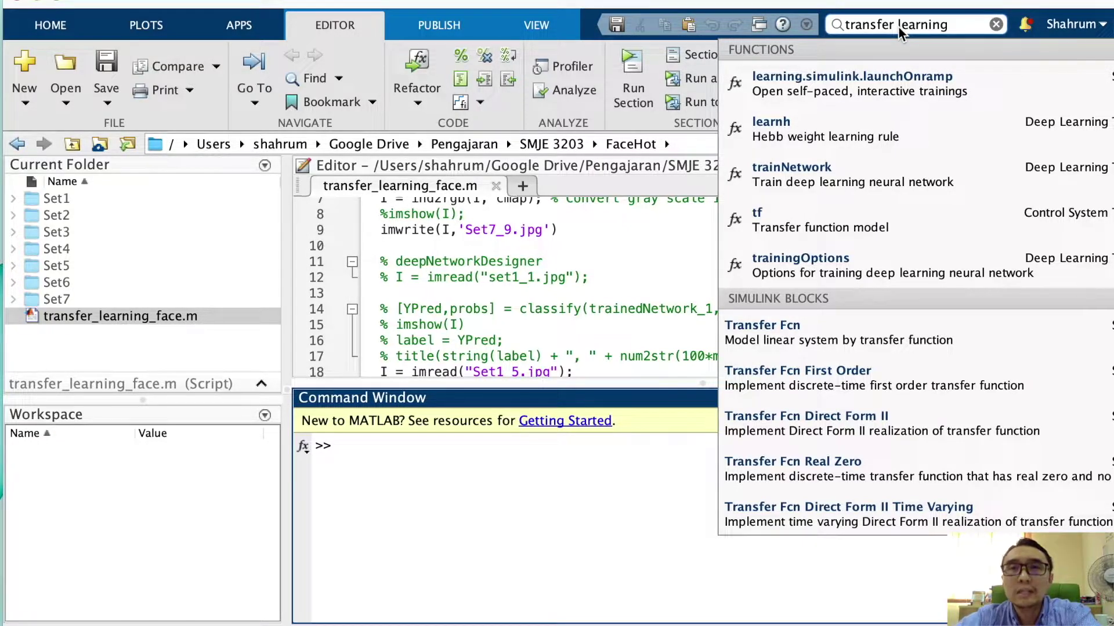
key("alt+BackSpace")
type("learning")
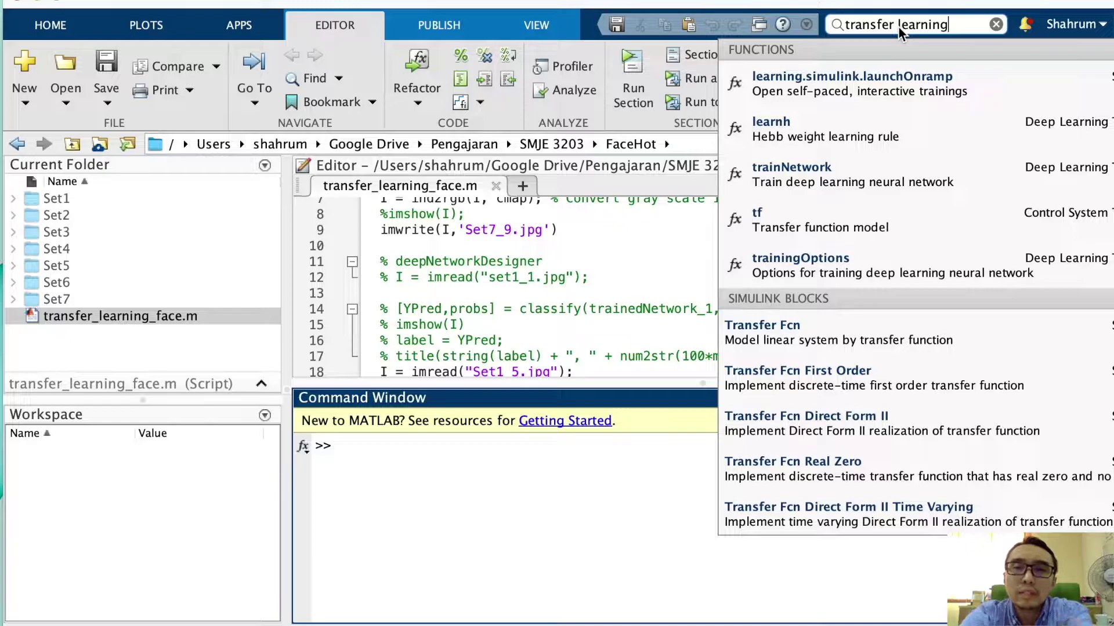
type(" cnn")
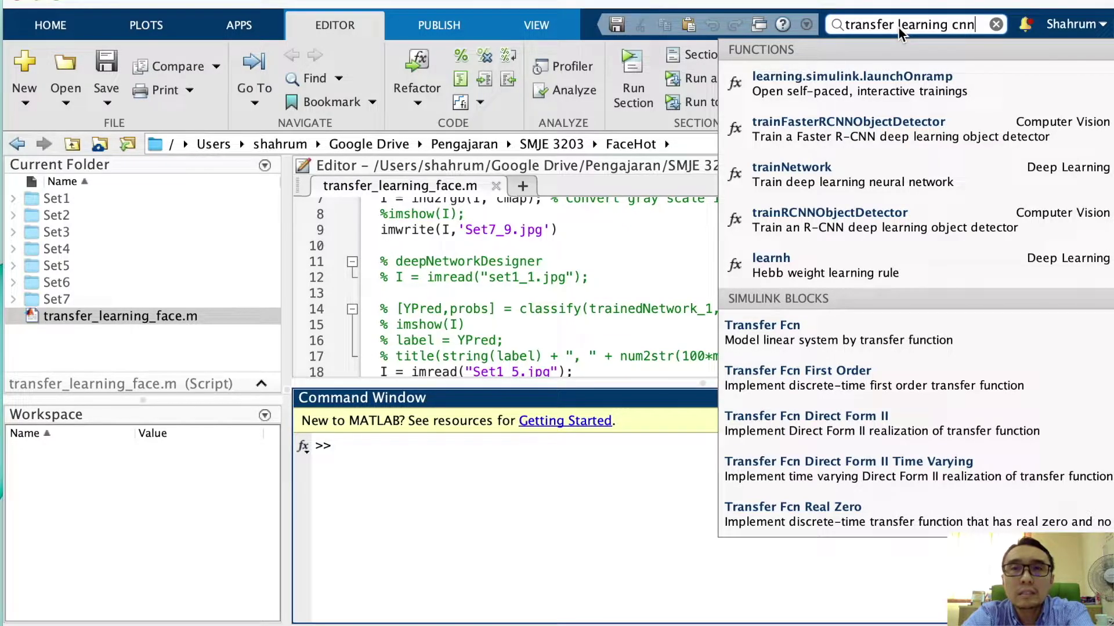
key("BackSpace")
key("BackSpace")
key("BackSpace")
key("BackSpace")
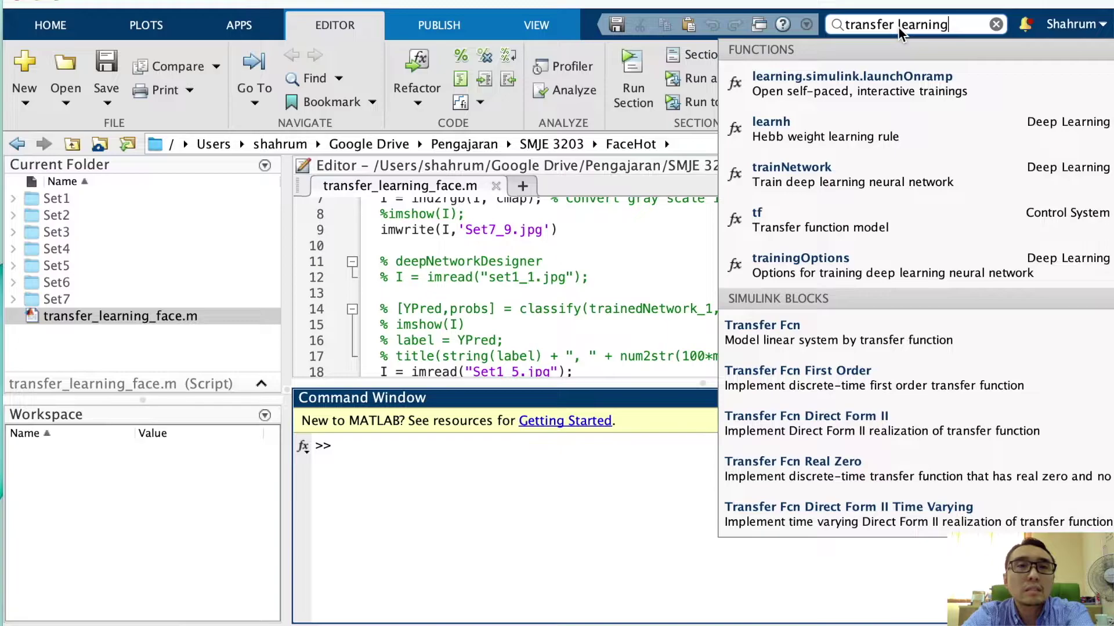
- Run the documentation search for "transfer learning" and open the "Get Started with Transfer Learning" example
key("Escape")
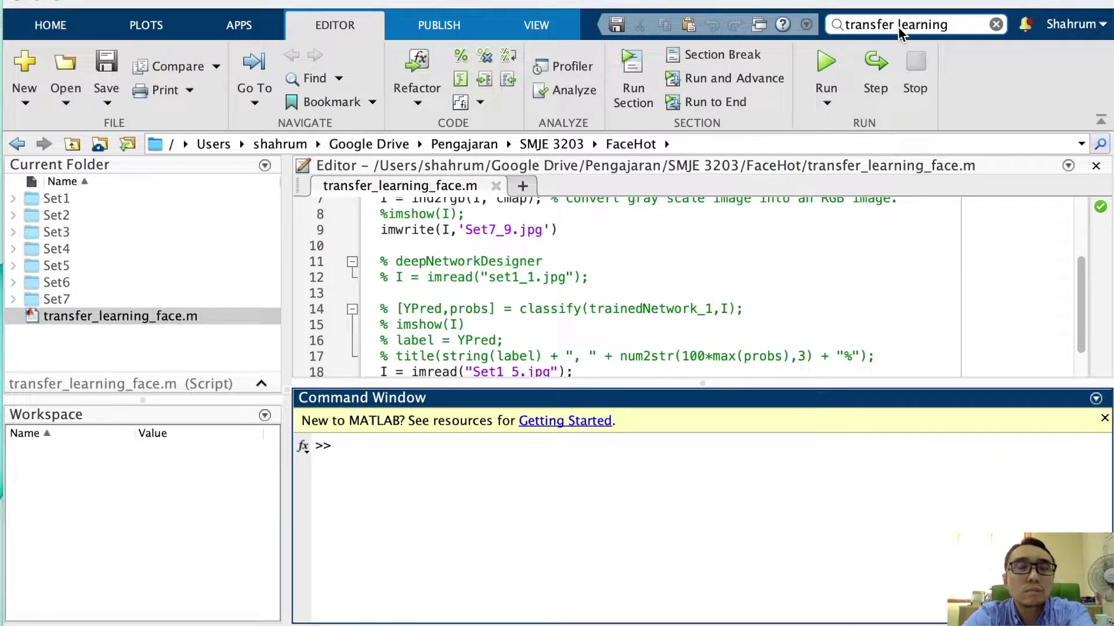
key("Return")
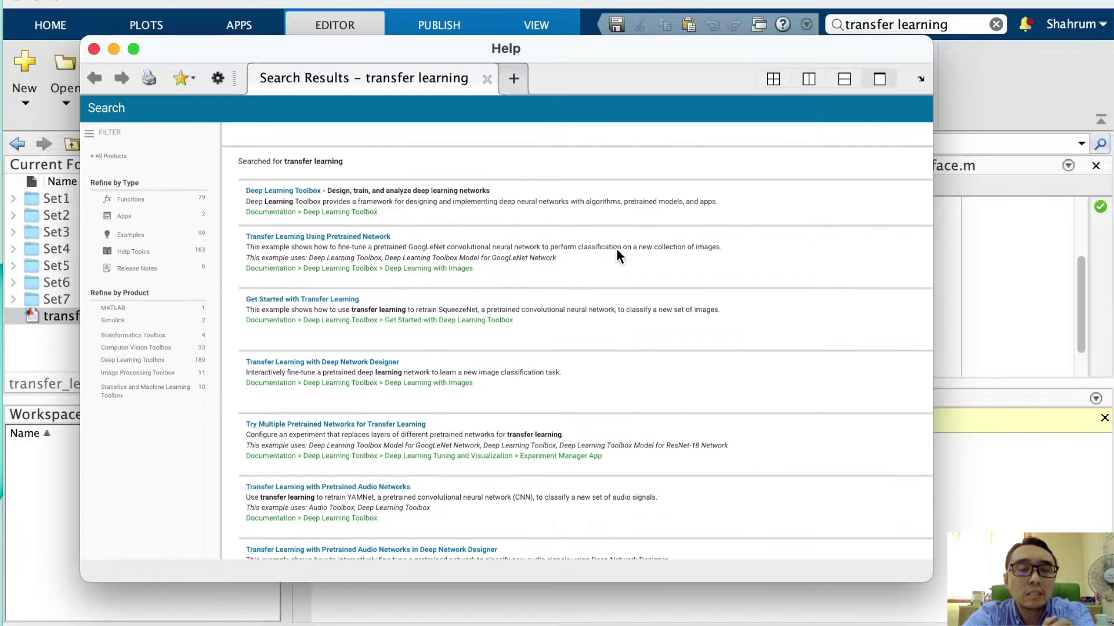
scroll(617, 250, "up", 3)
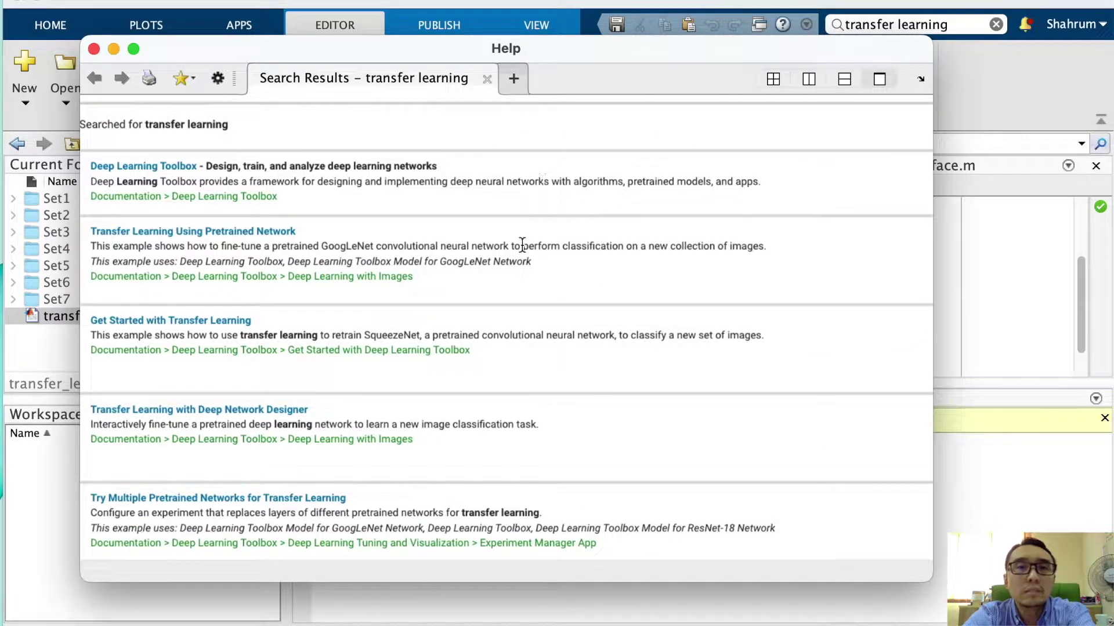
left_click(208, 326)
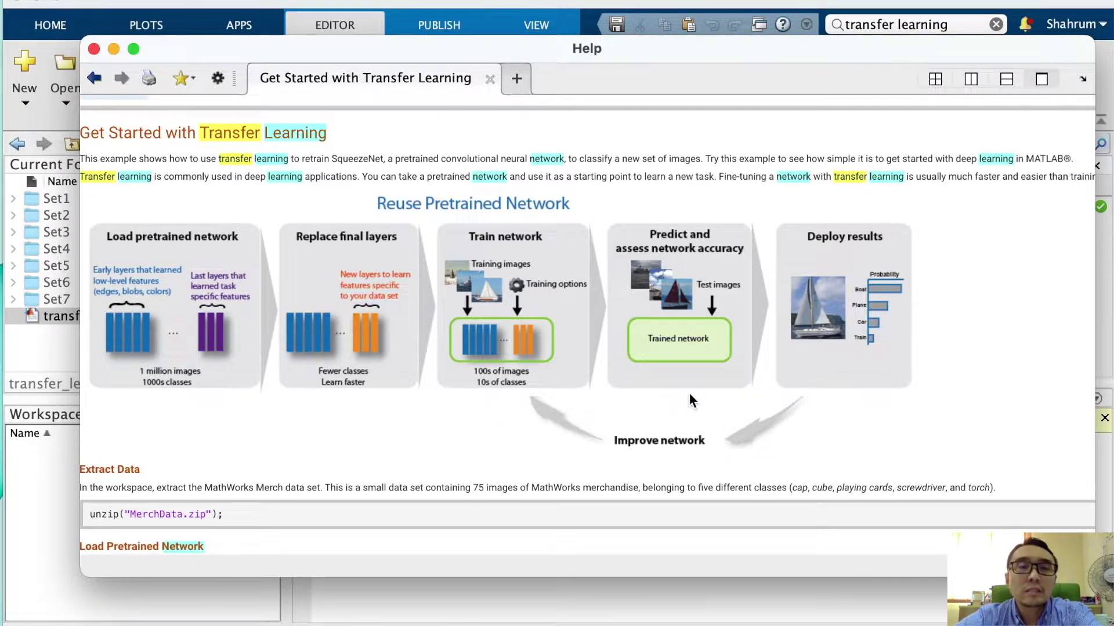
- Read the example from the pretrained network workflow through the Import Data section, and close the help window
scroll(573, 357, "down", 3)
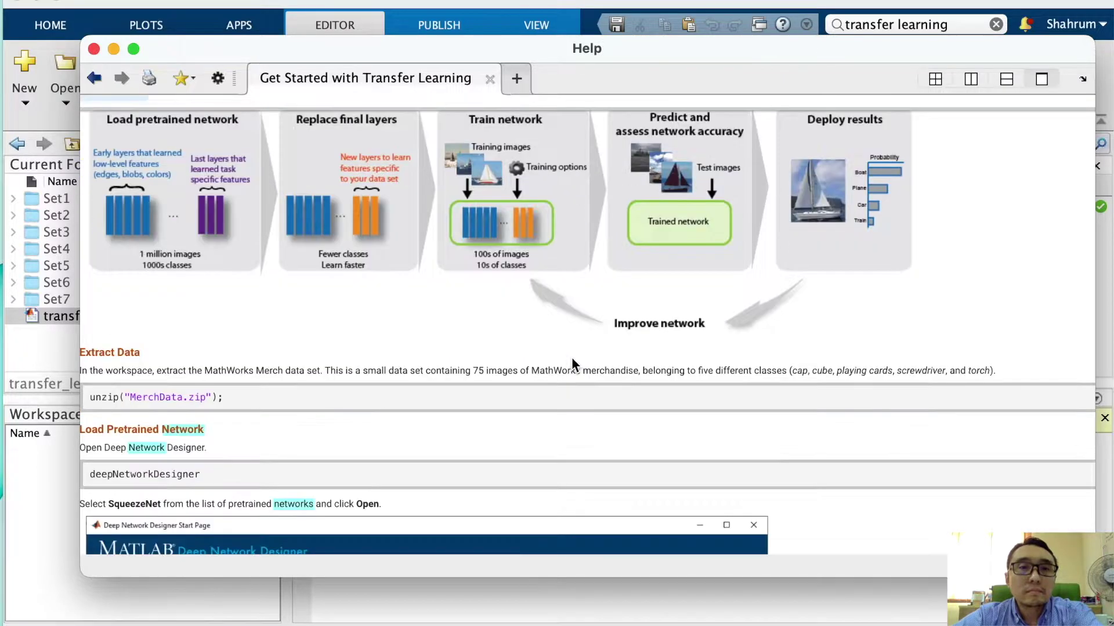
scroll(328, 440, "down", 15)
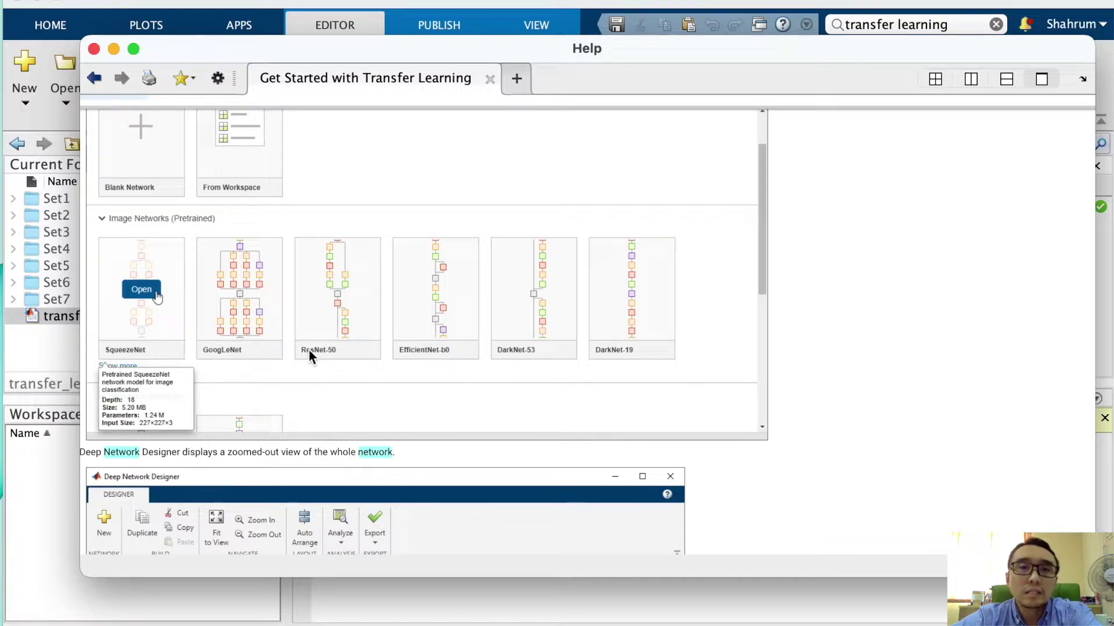
scroll(393, 423, "down", 10)
scroll(387, 457, "down", 5)
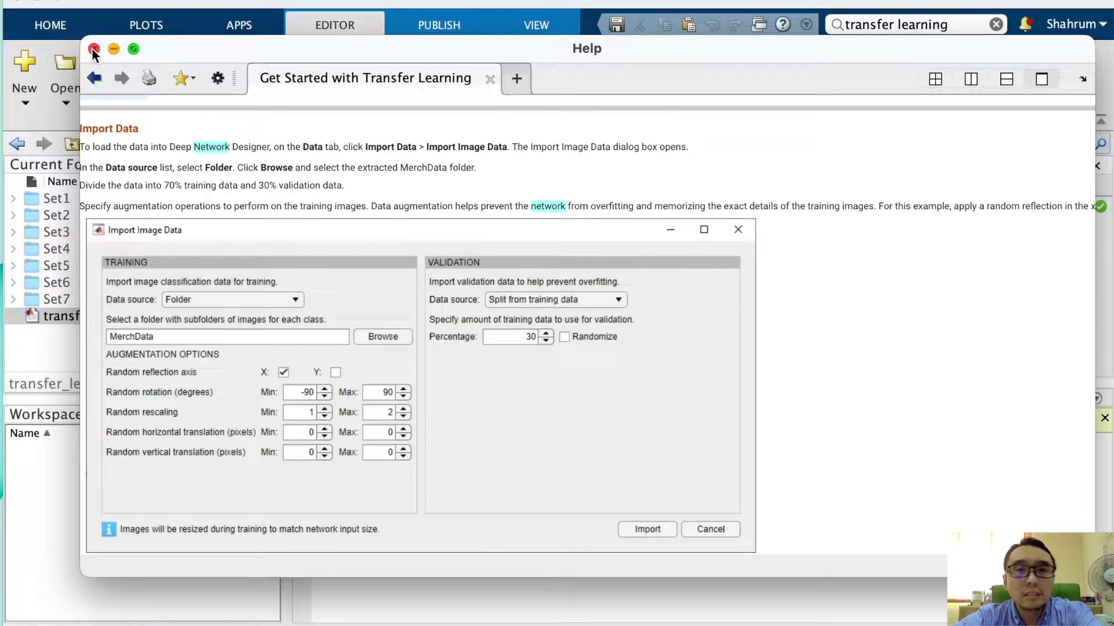
left_click(93, 50)
- Launch Deep Network Designer by running the command deepNetworkDesigner
left_click(457, 464)
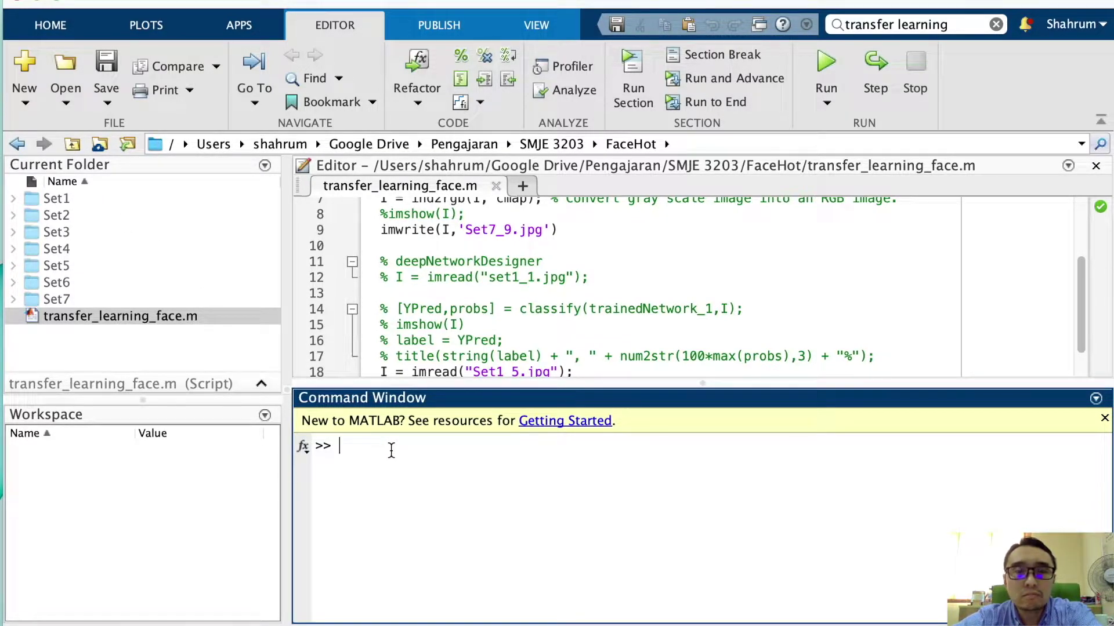
type("deep")
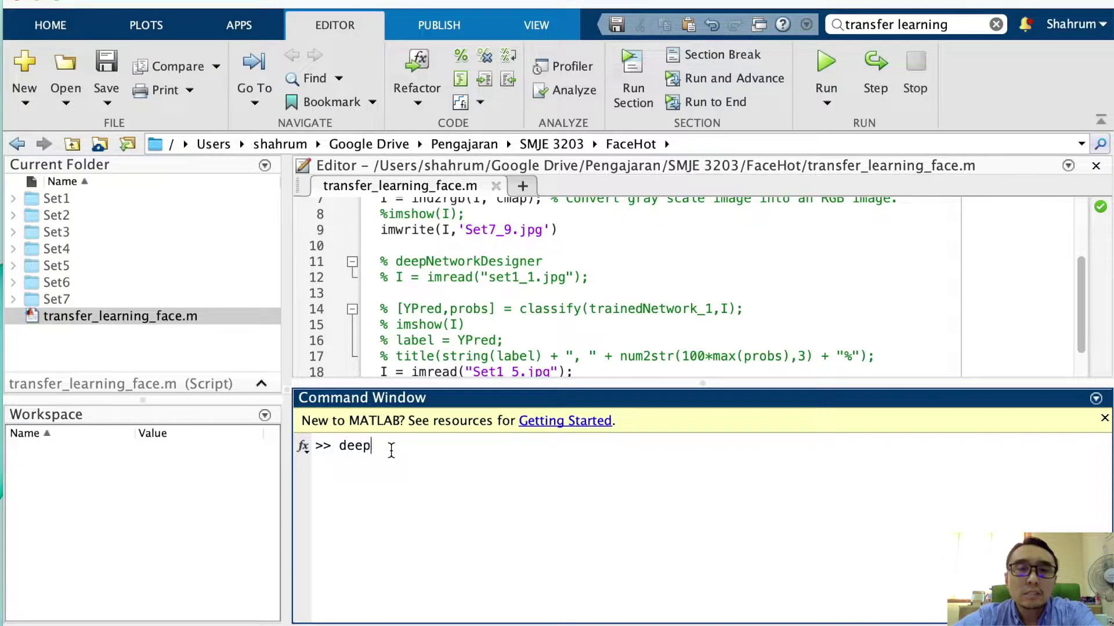
type("Network")
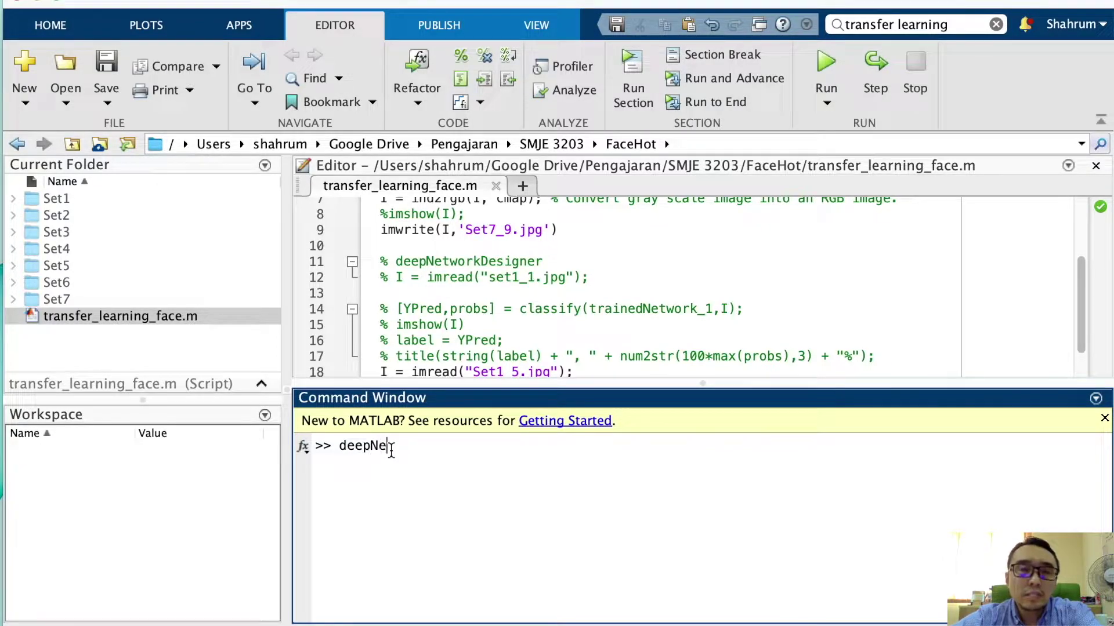
type("Designer")
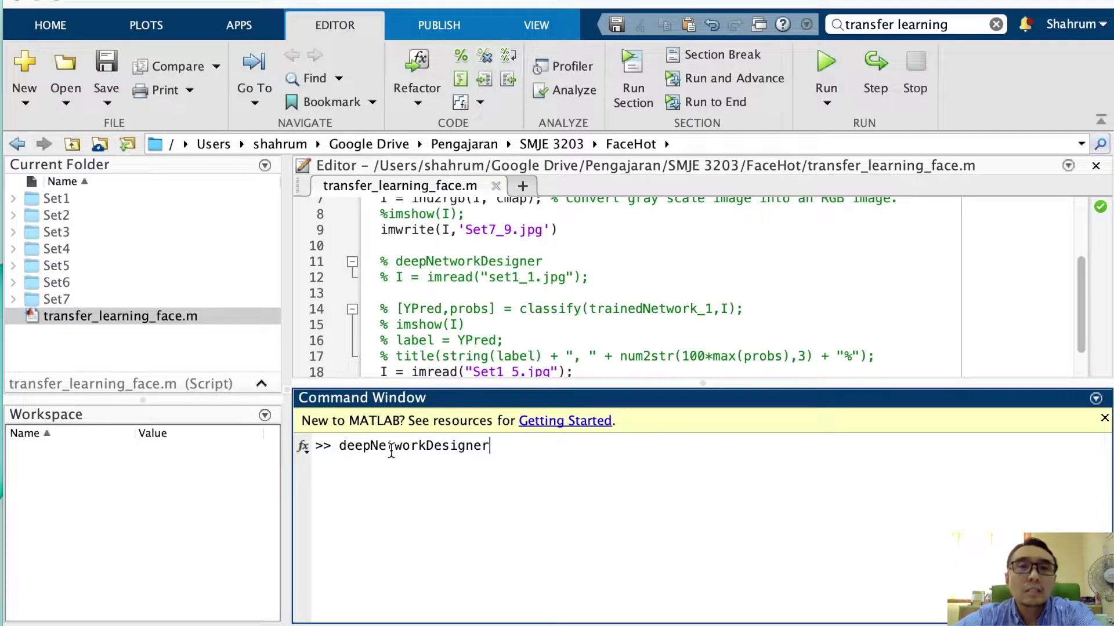
key("Return")
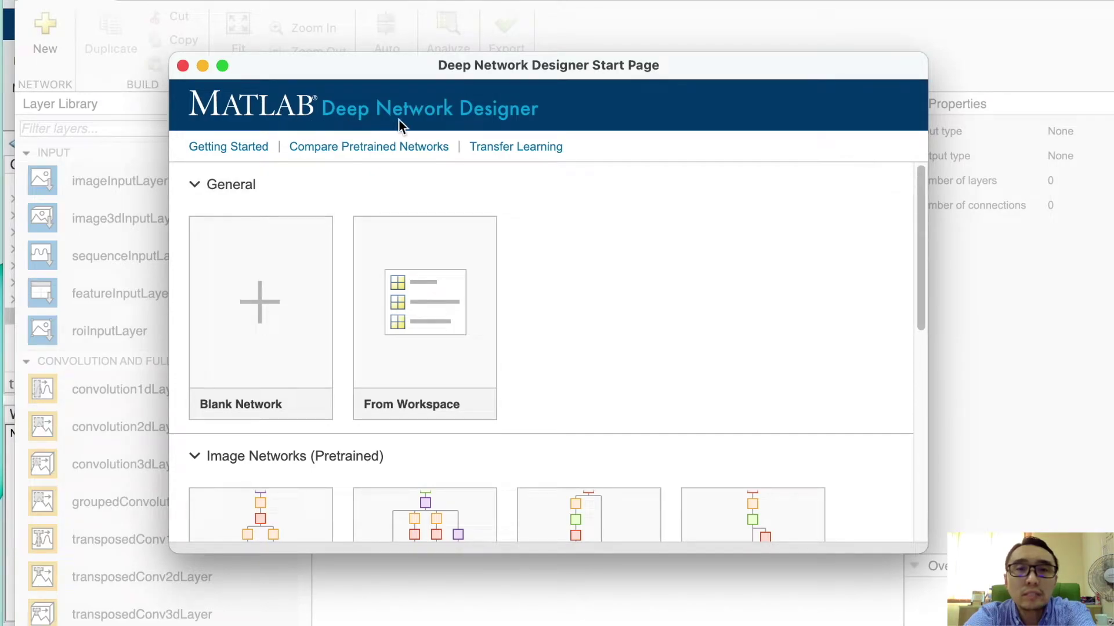
- Expand the pretrained image networks on the start page to show the full list
mouse_move(434, 347)
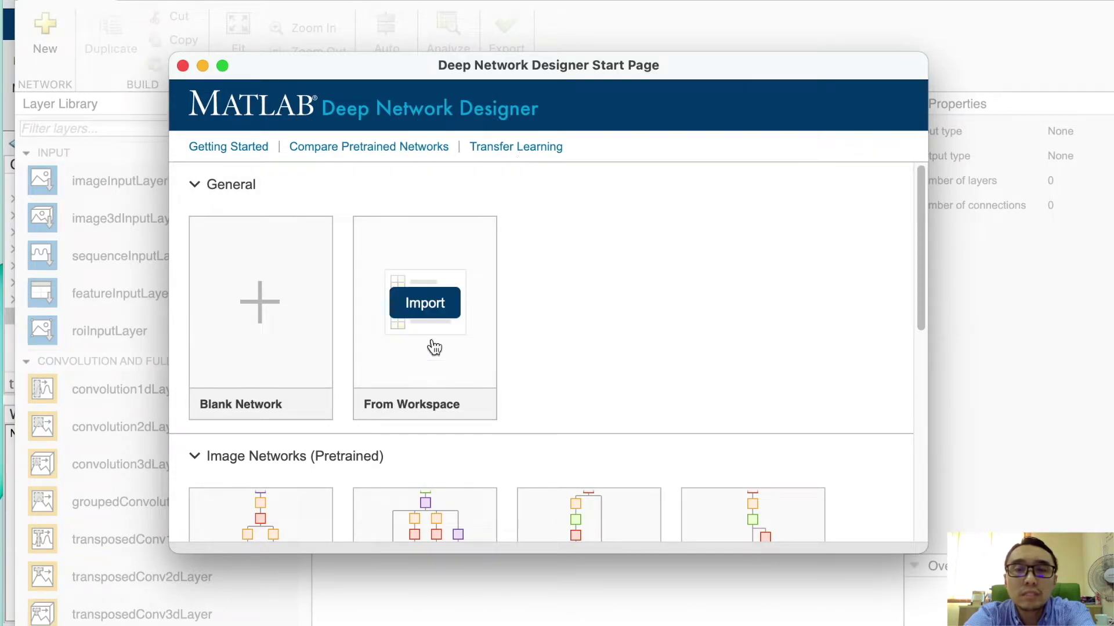
scroll(476, 402, "down", 2)
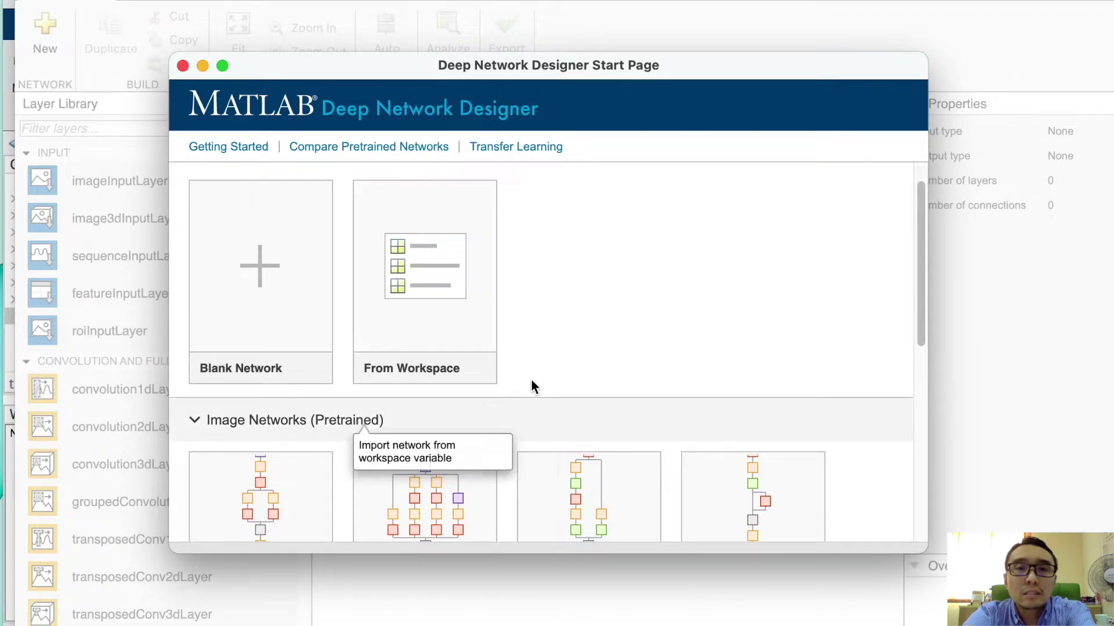
scroll(532, 383, "down", 5)
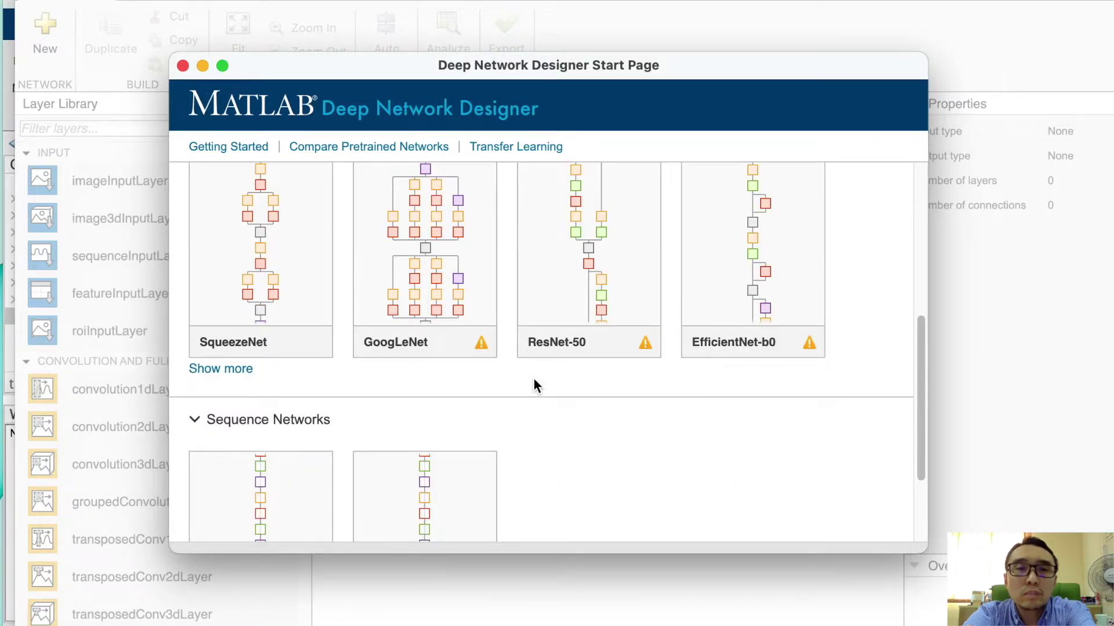
scroll(534, 381, "down", 2)
scroll(535, 381, "up", 2)
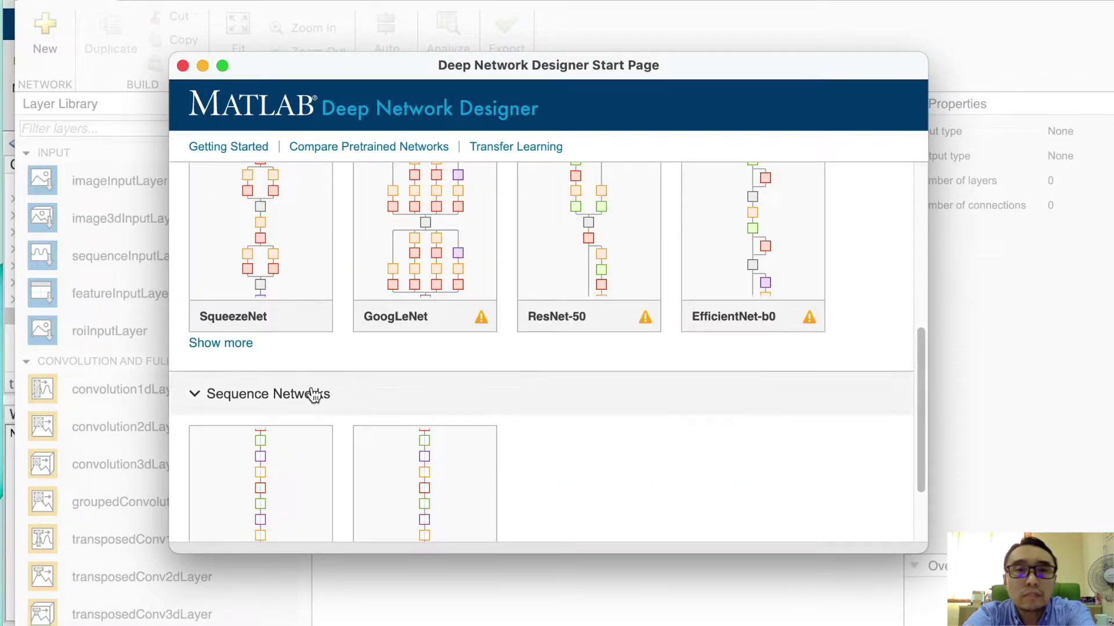
left_click(243, 345)
scroll(532, 399, "up", 2)
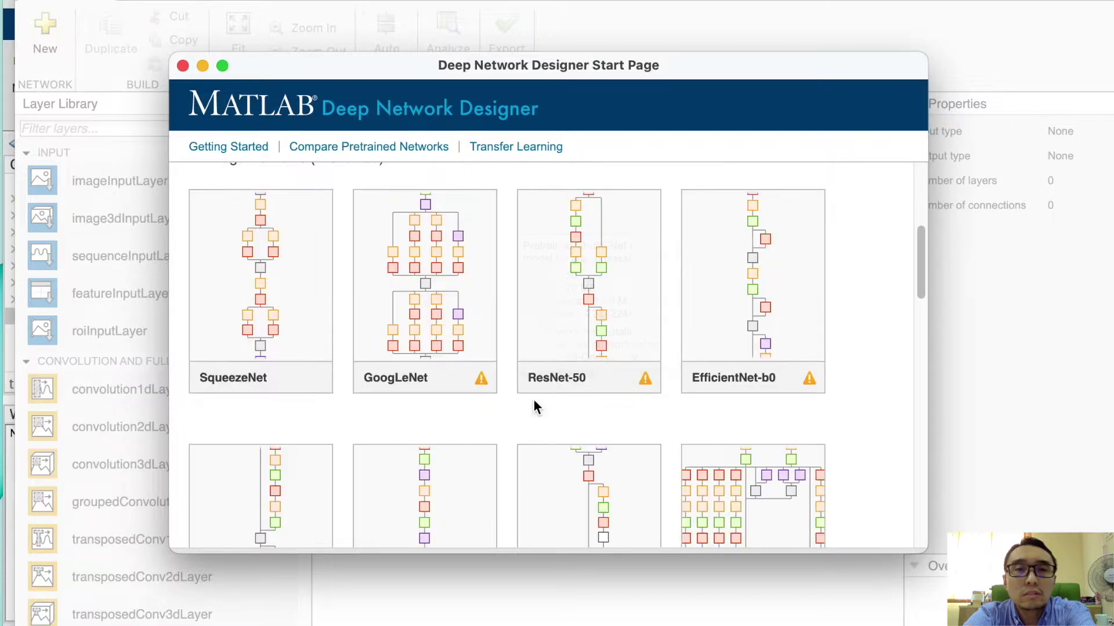
- Look through the available pretrained image networks and open VGG-16 in the designer
scroll(534, 399, "up", 1)
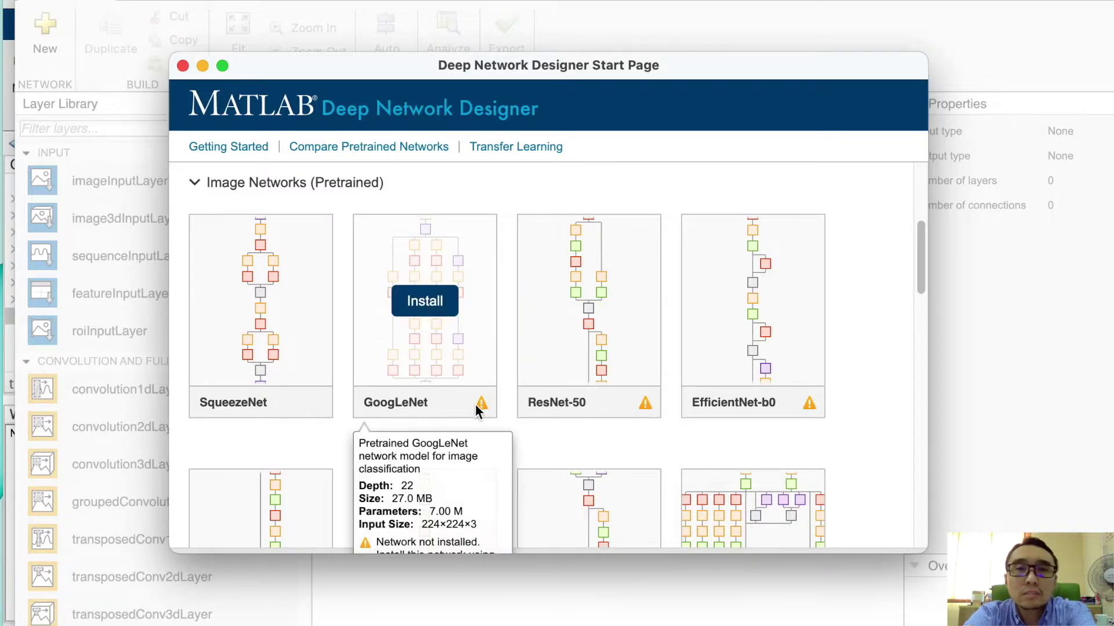
scroll(515, 409, "down", 4)
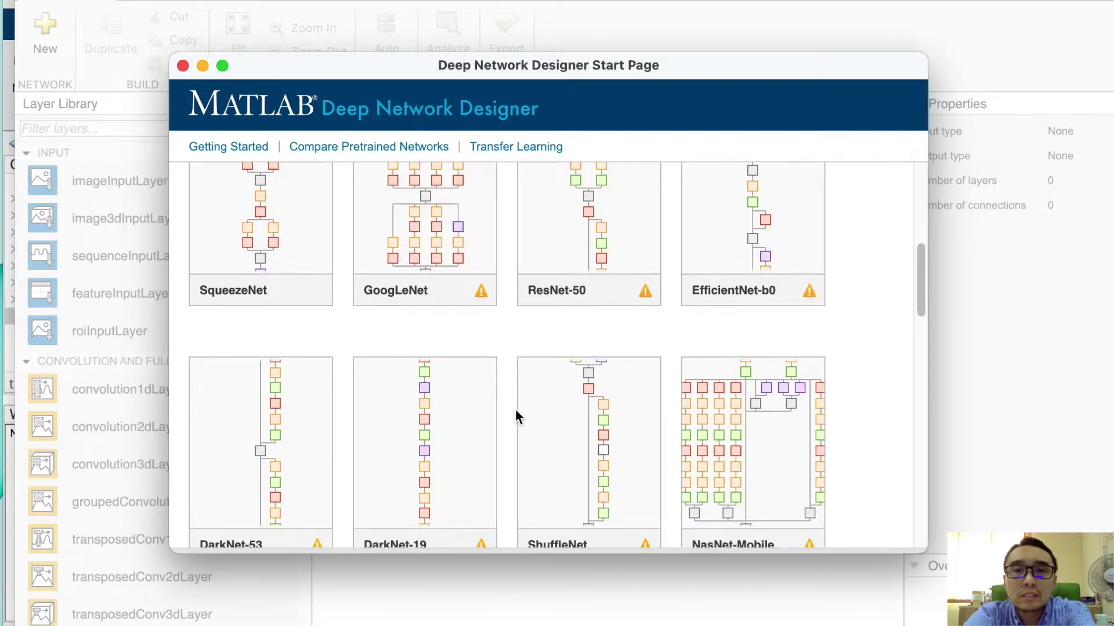
scroll(517, 410, "down", 10)
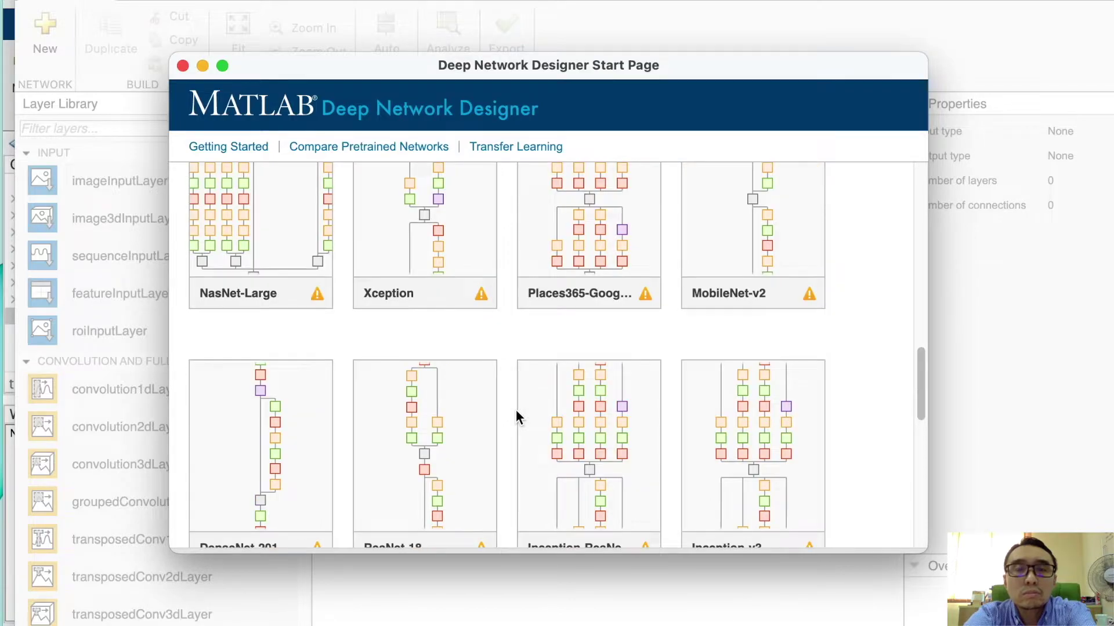
scroll(559, 386, "down", 10)
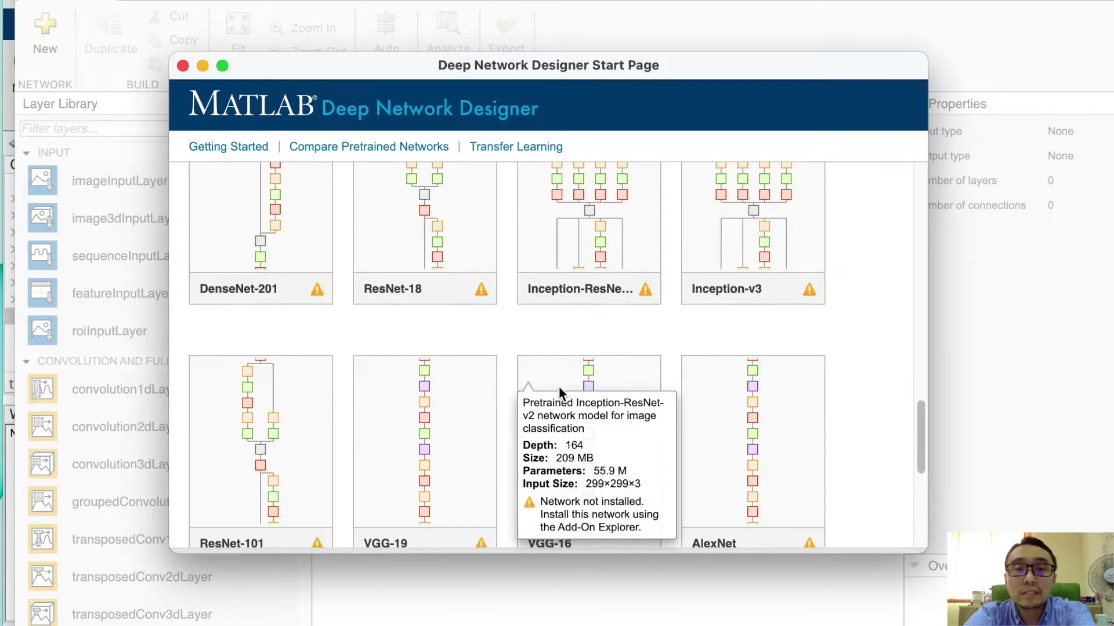
scroll(558, 388, "down", 5)
scroll(705, 393, "down", 4)
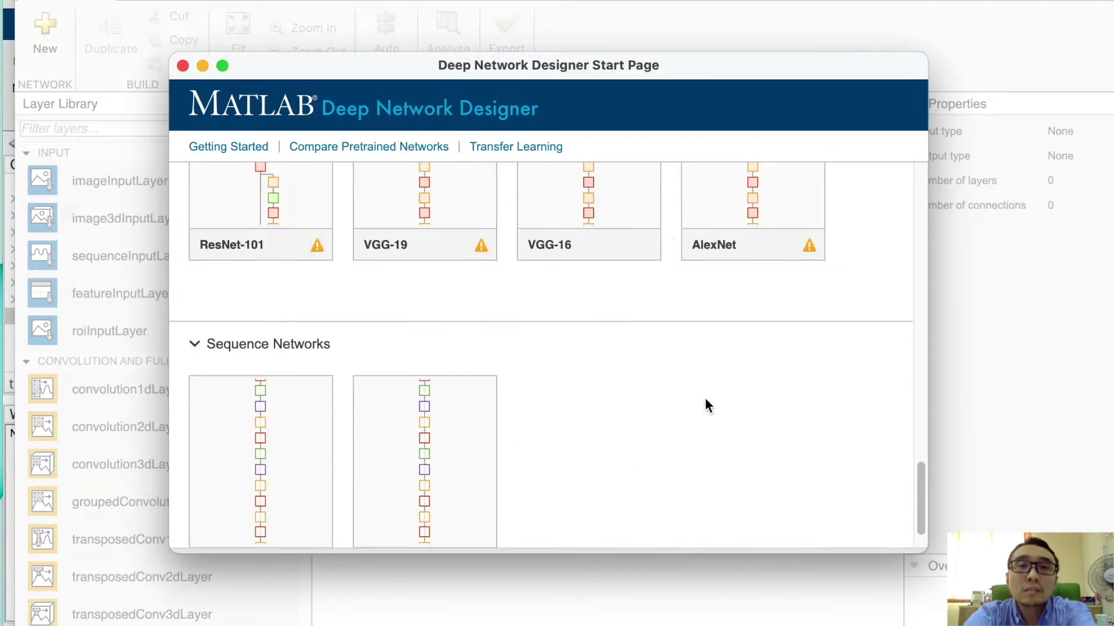
scroll(764, 451, "up", 5)
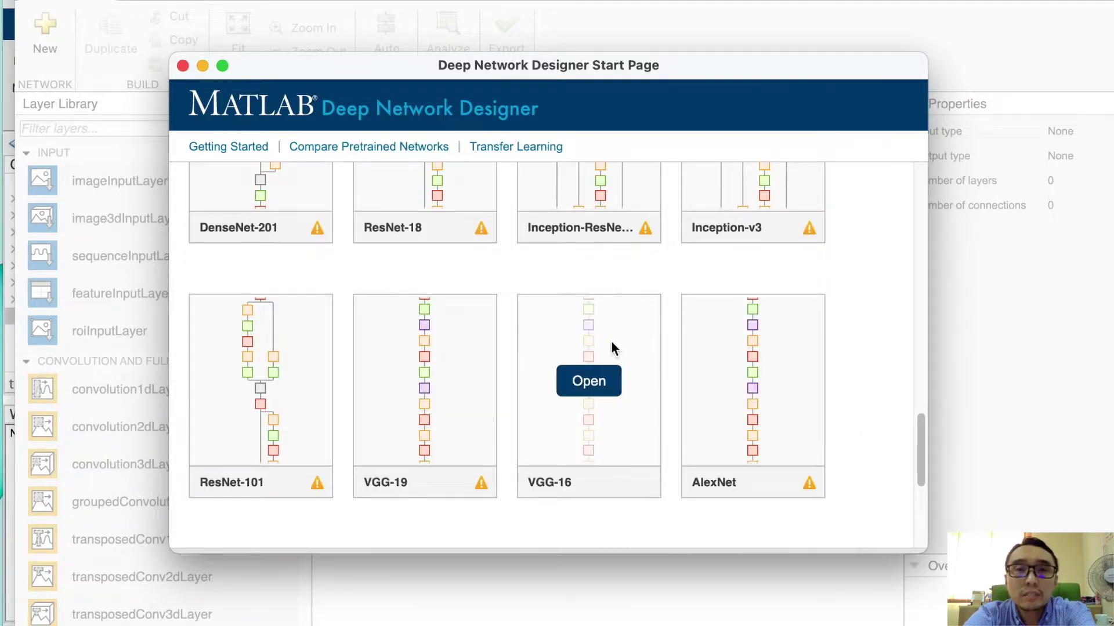
left_click(602, 384)
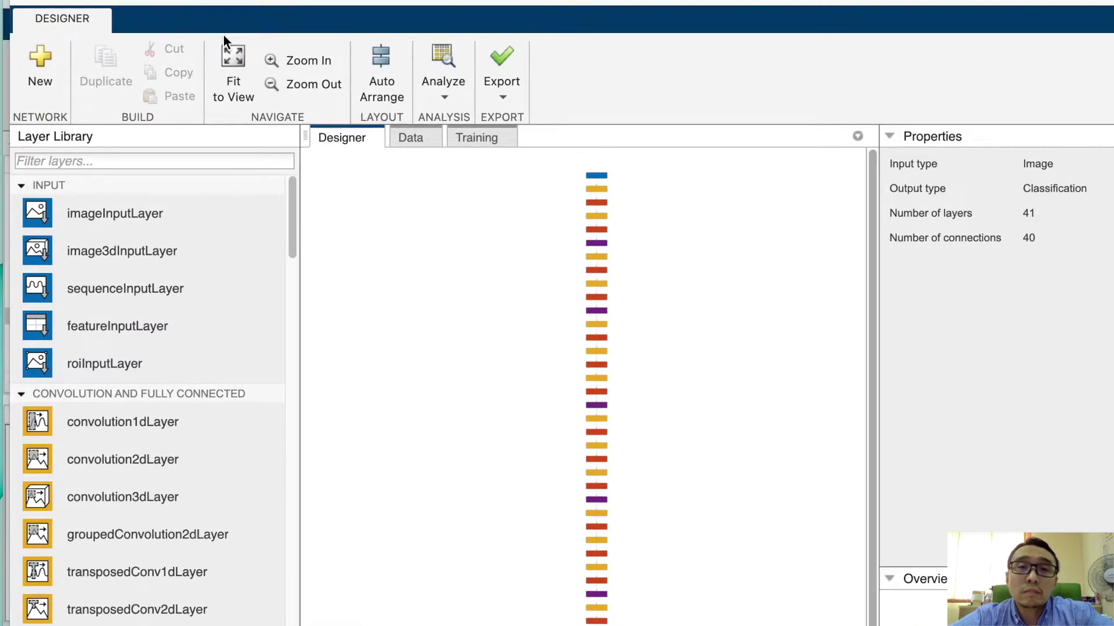
- Enlarge the Deep Network Designer window and examine the VGG-16 layers from the input layer down to pool2
mouse_move(187, 23)
left_mouse_down()
mouse_move(434, 210)
mouse_move(259, 26)
mouse_move(212, 1)
mouse_move(185, 12)
left_mouse_up()
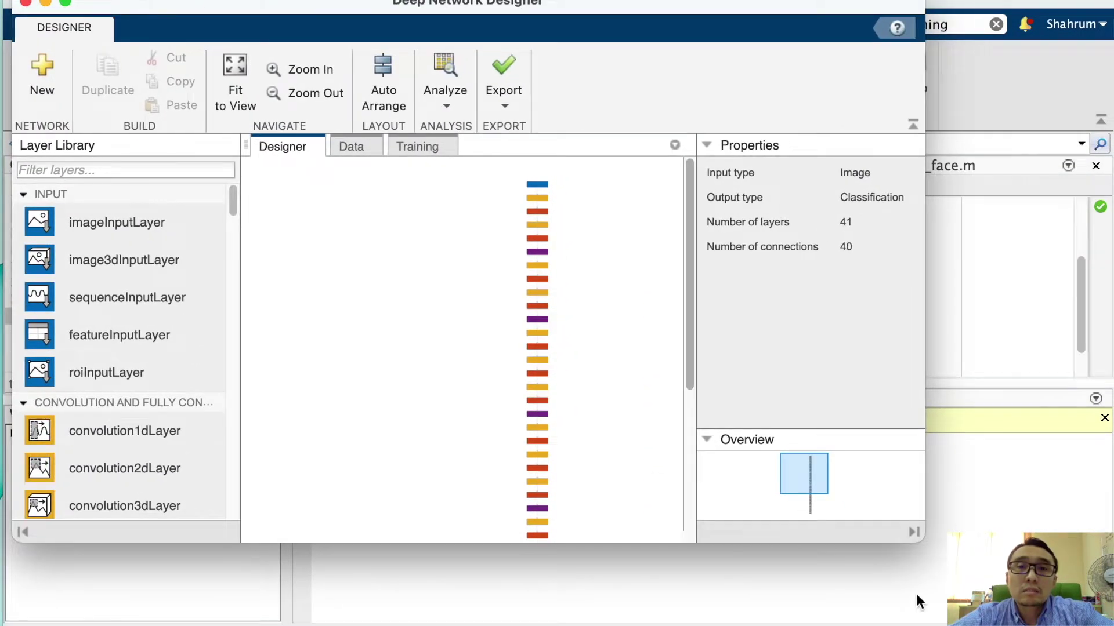
left_click_drag(920, 537, 1102, 625)
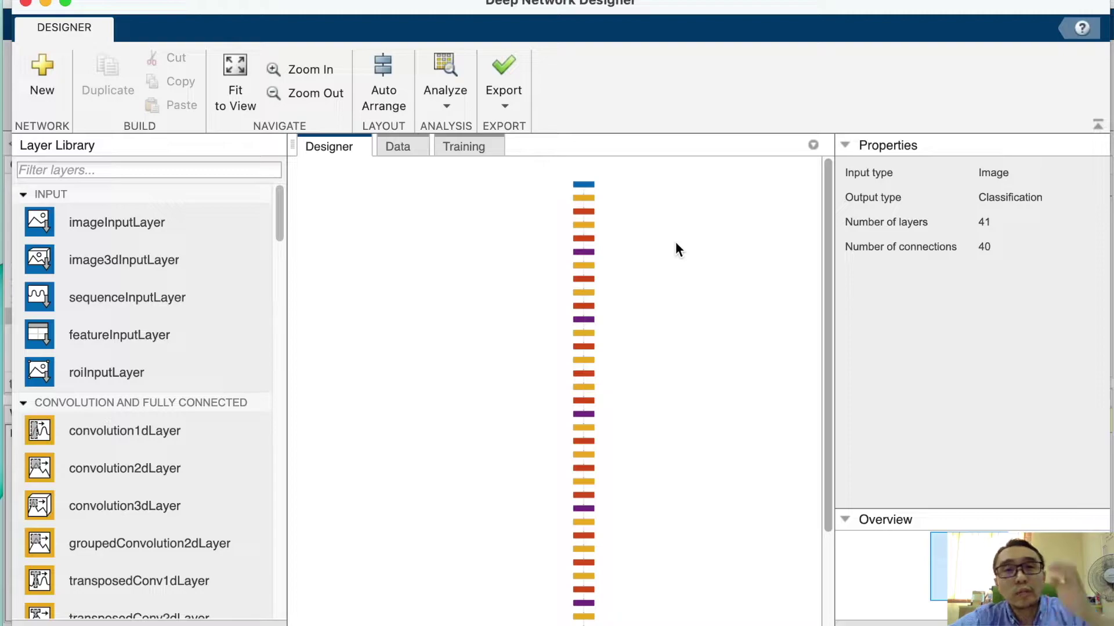
scroll(676, 245, "up", 3, "ctrl")
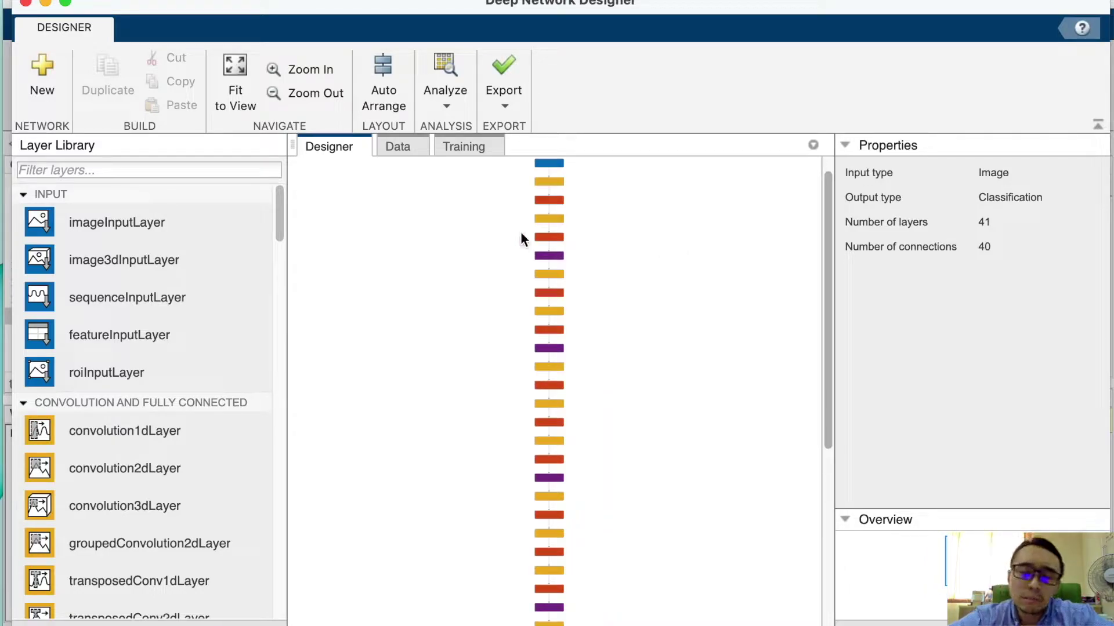
scroll(548, 217, "up", 2)
scroll(548, 217, "up", 3)
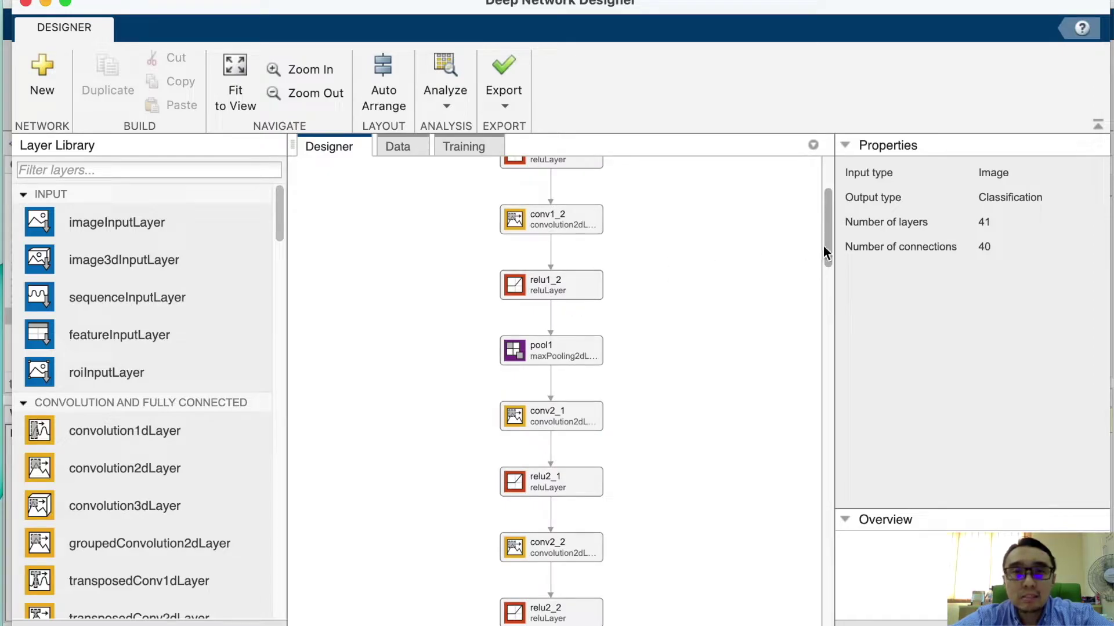
left_click_drag(828, 251, 834, 166)
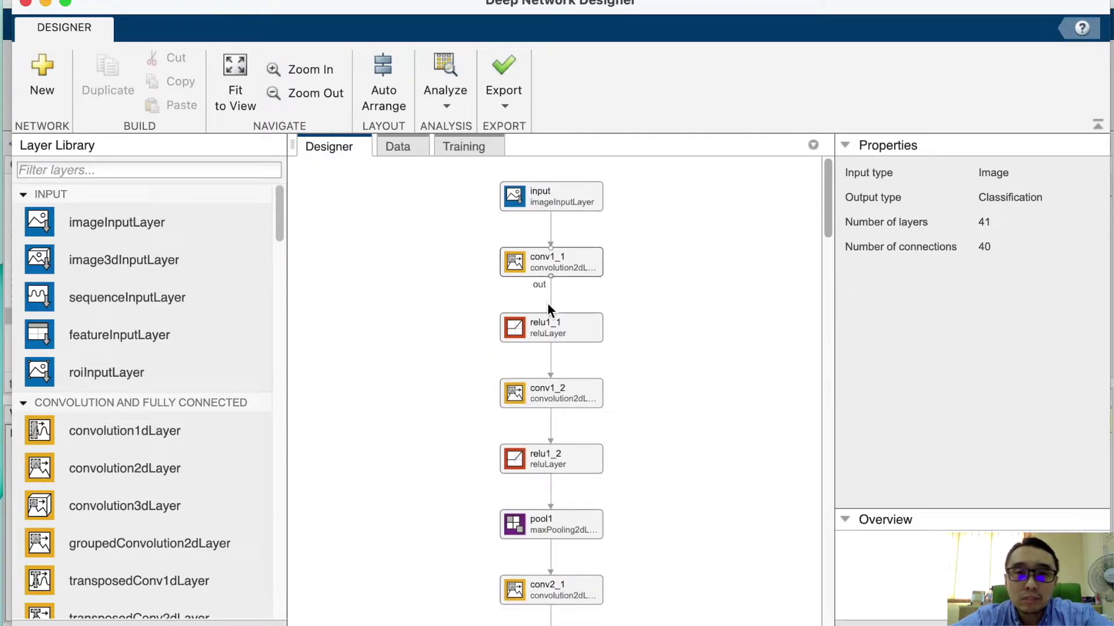
scroll(617, 377, "down", 5)
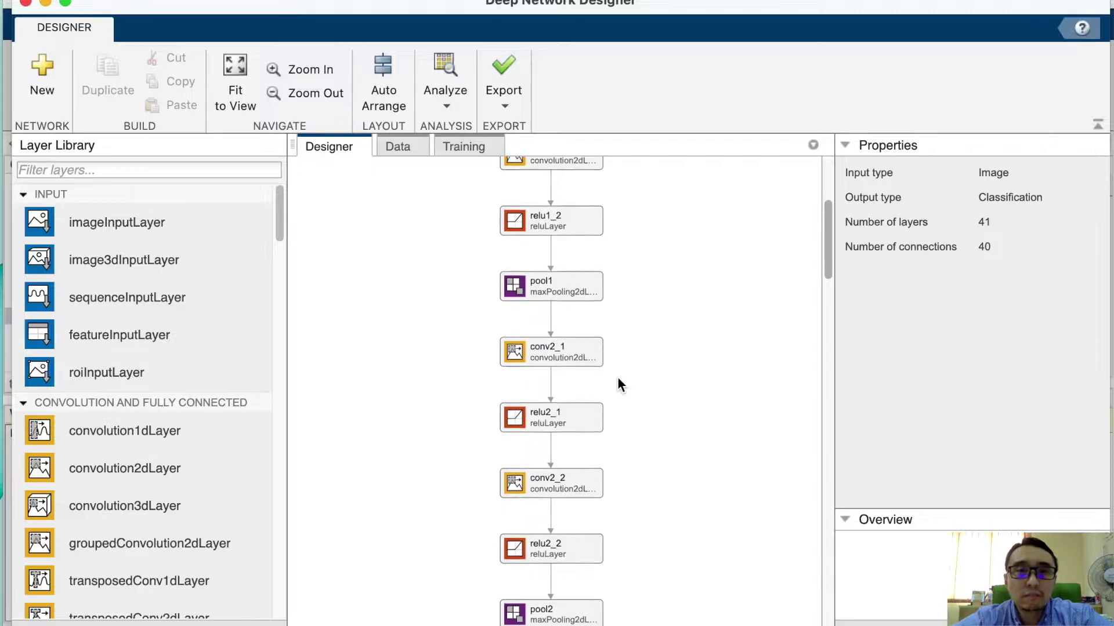
scroll(618, 377, "down", 3)
scroll(619, 378, "up", 8)
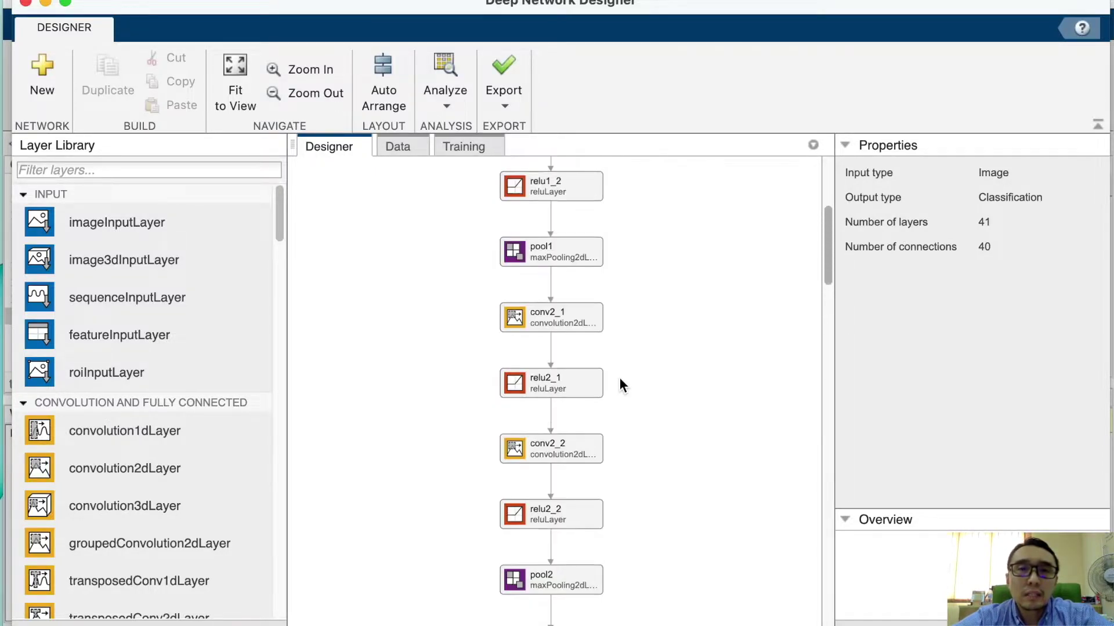
scroll(620, 377, "up", 3)
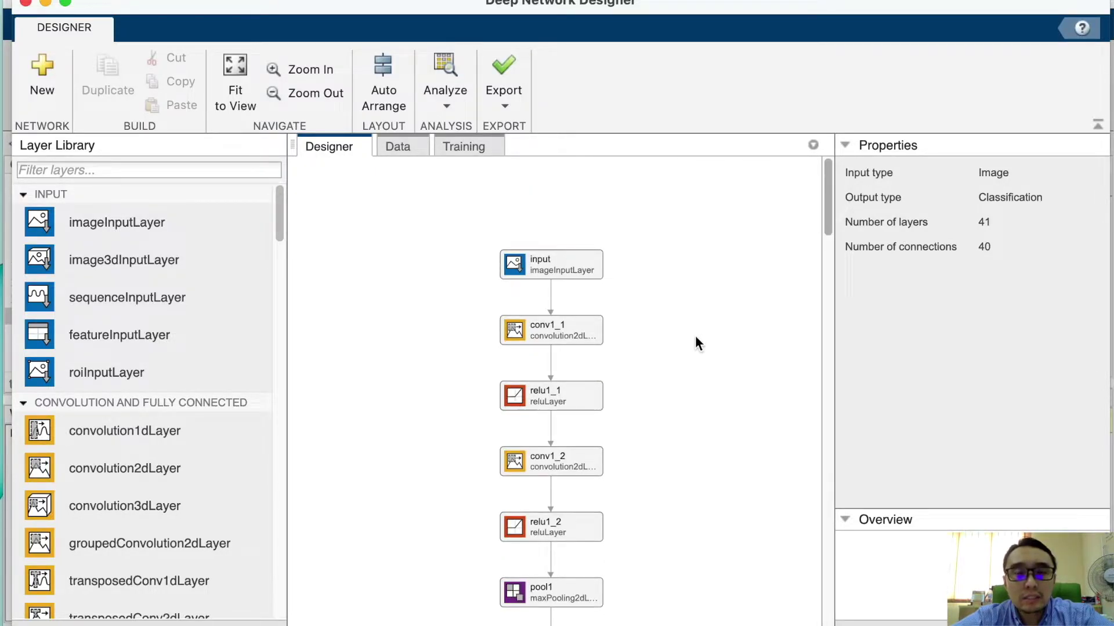
scroll(696, 338, "up", 2)
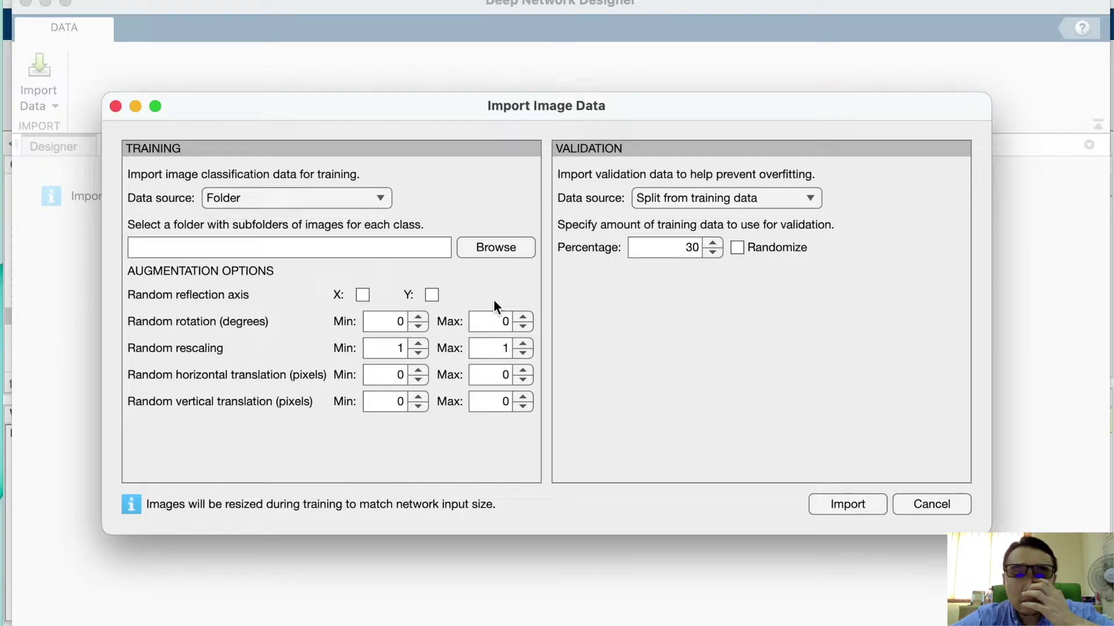
- Select the FaceHot folder as the source of the training images
left_click(506, 249)
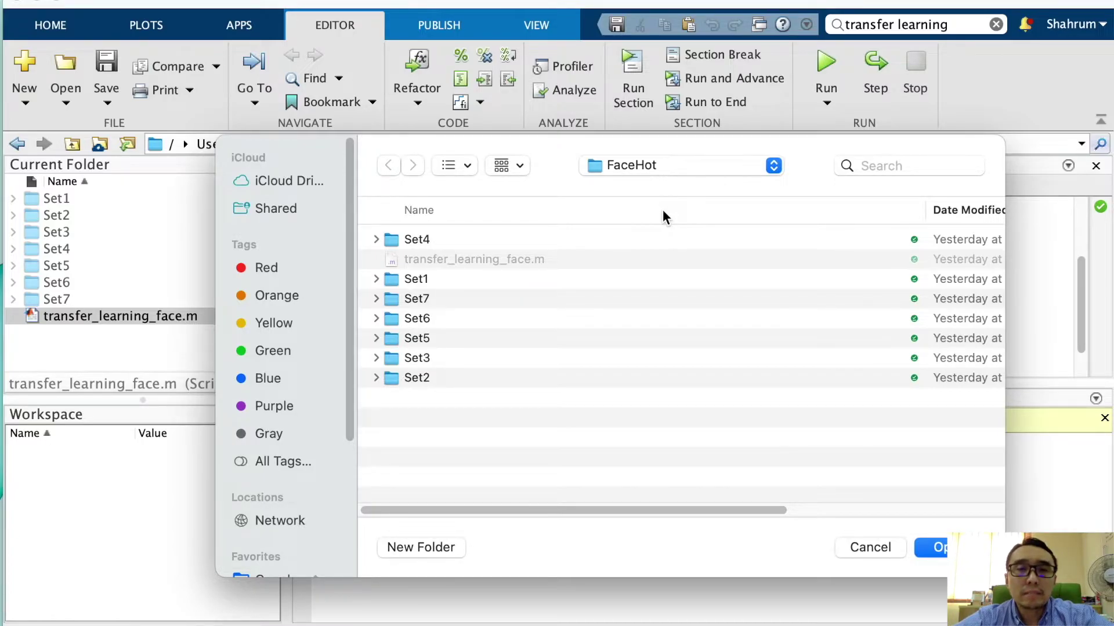
left_click(676, 168)
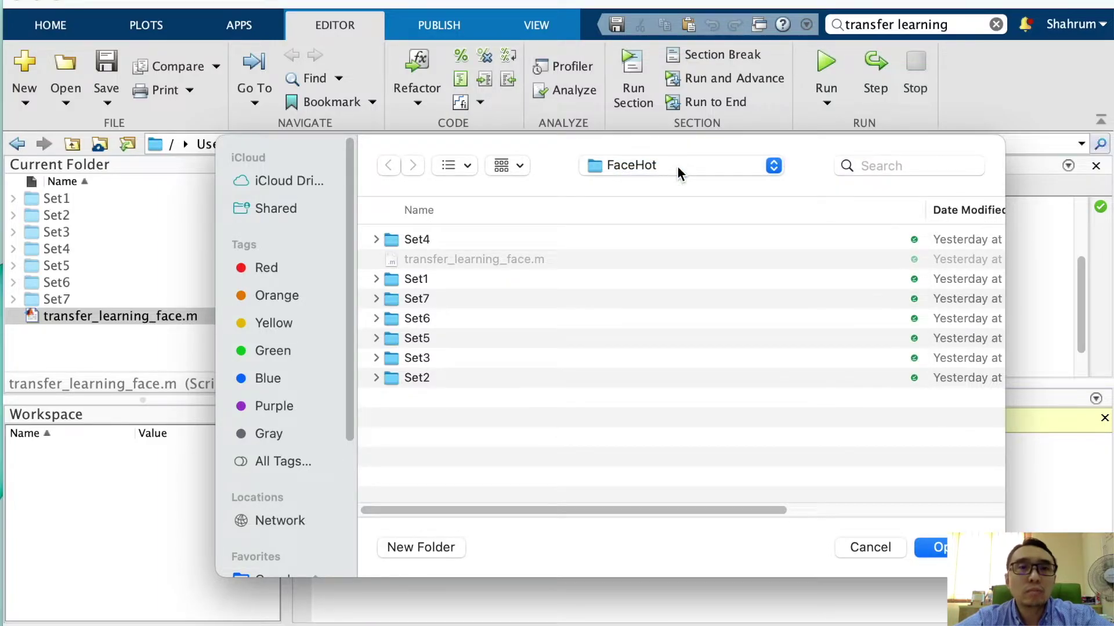
left_click(774, 166)
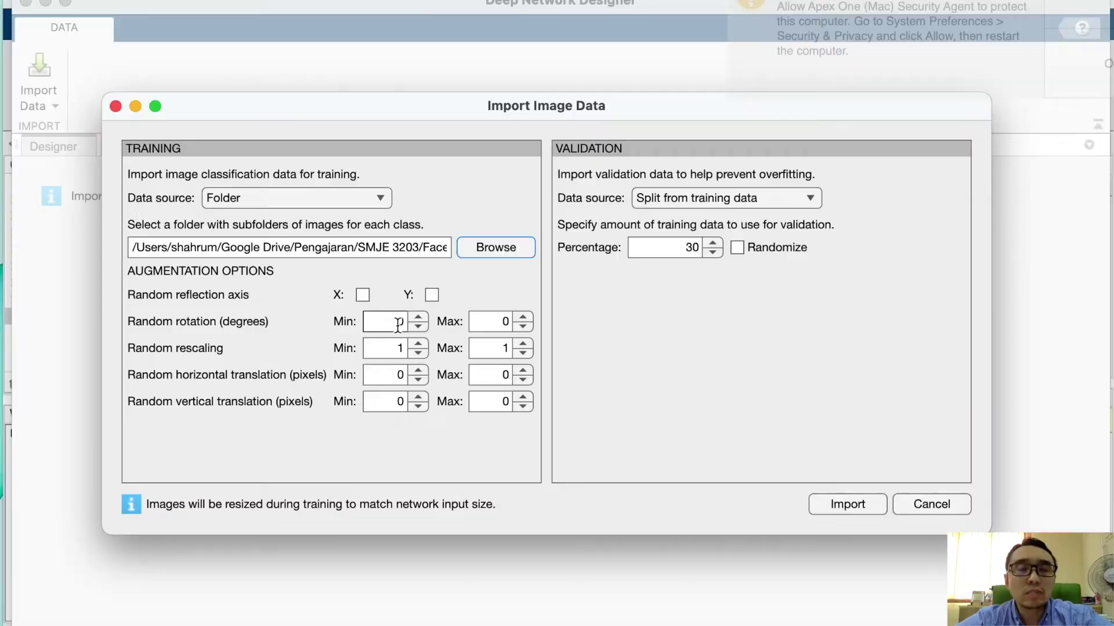
- Set the random rotation augmentation to a range of -90 to 90 degrees and the maximum random rescaling to 2
left_click(398, 323)
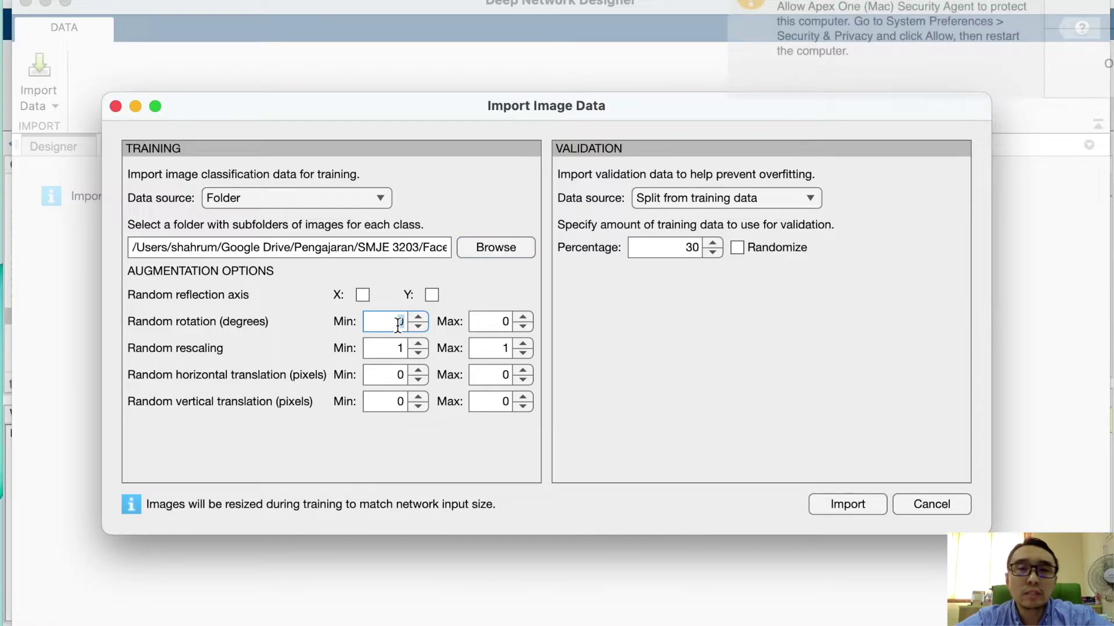
type("-90")
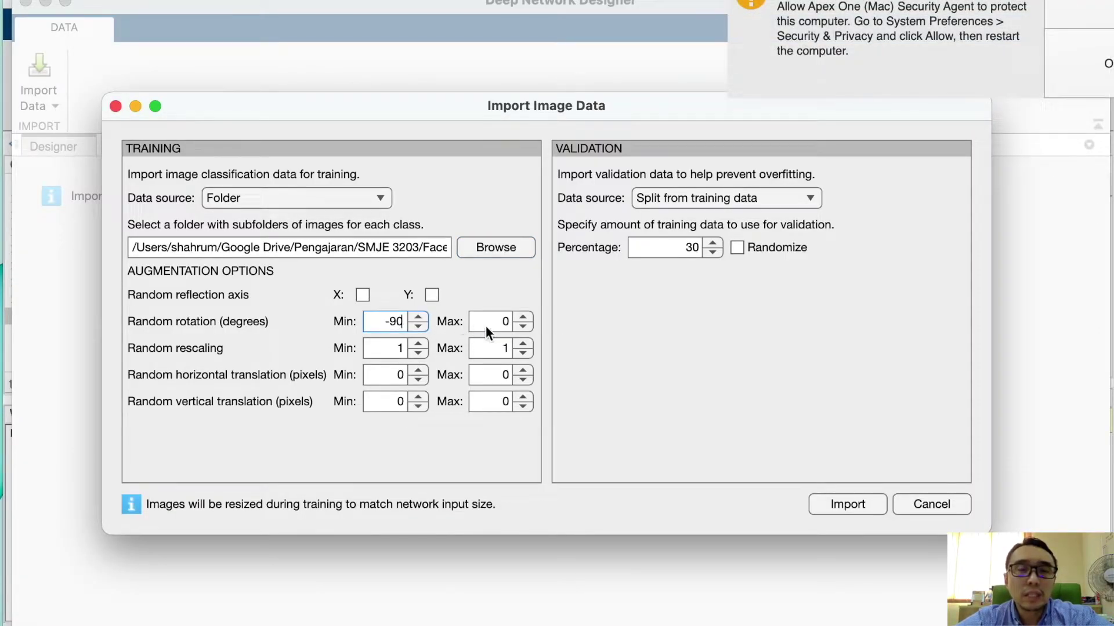
left_click(500, 322)
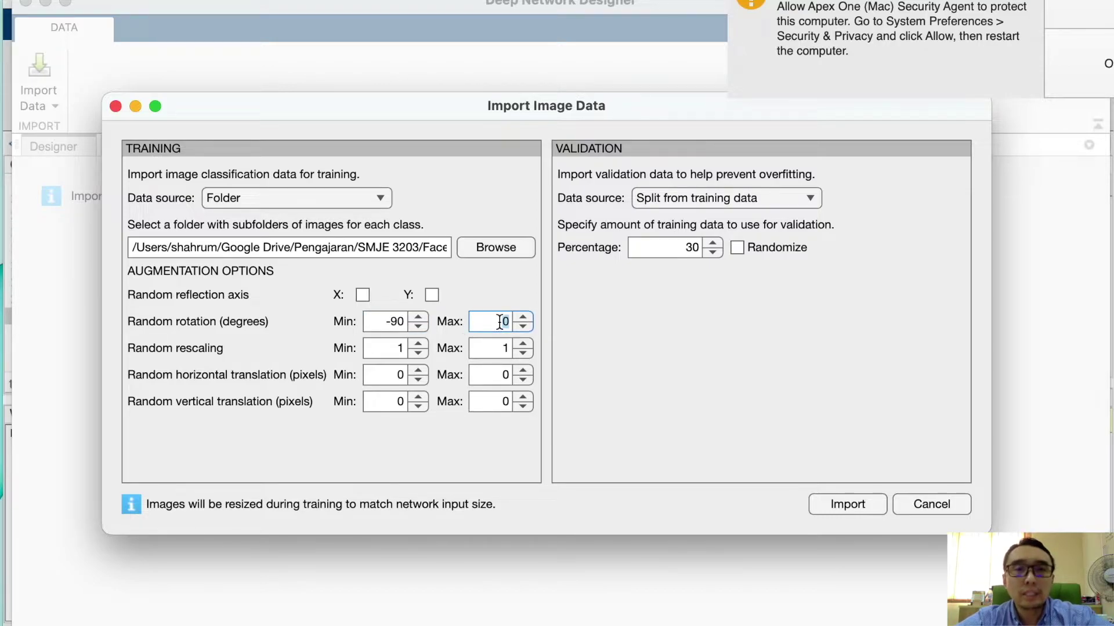
type("90")
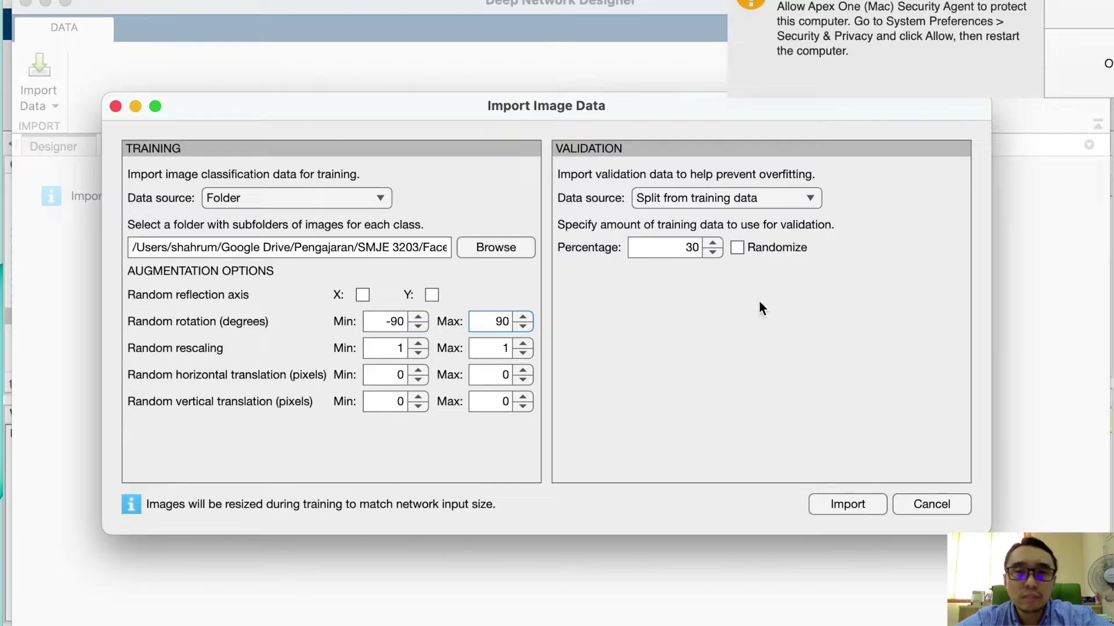
left_click(503, 350)
key("BackSpace")
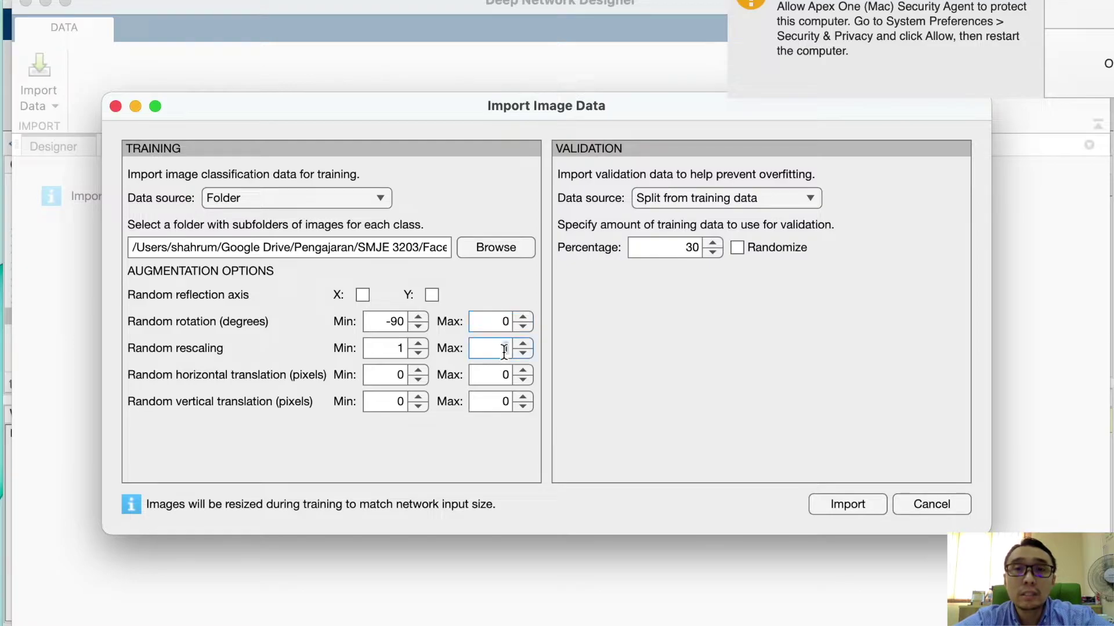
type("2")
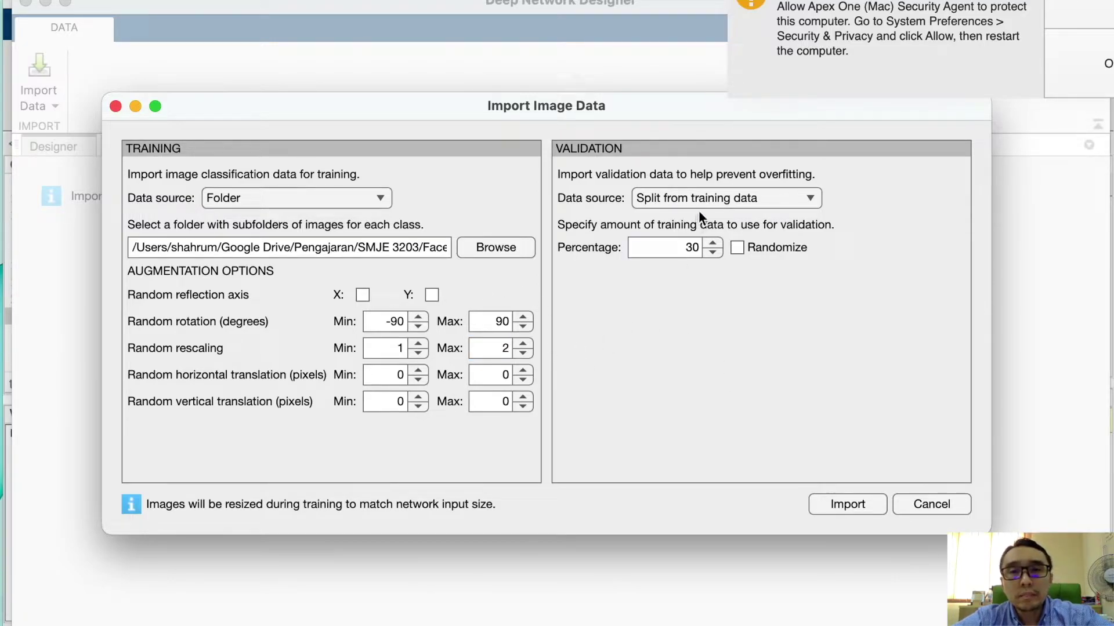
- Import the image data with 30 percent split off for validation, and show random observations of class Set2
left_click(665, 246)
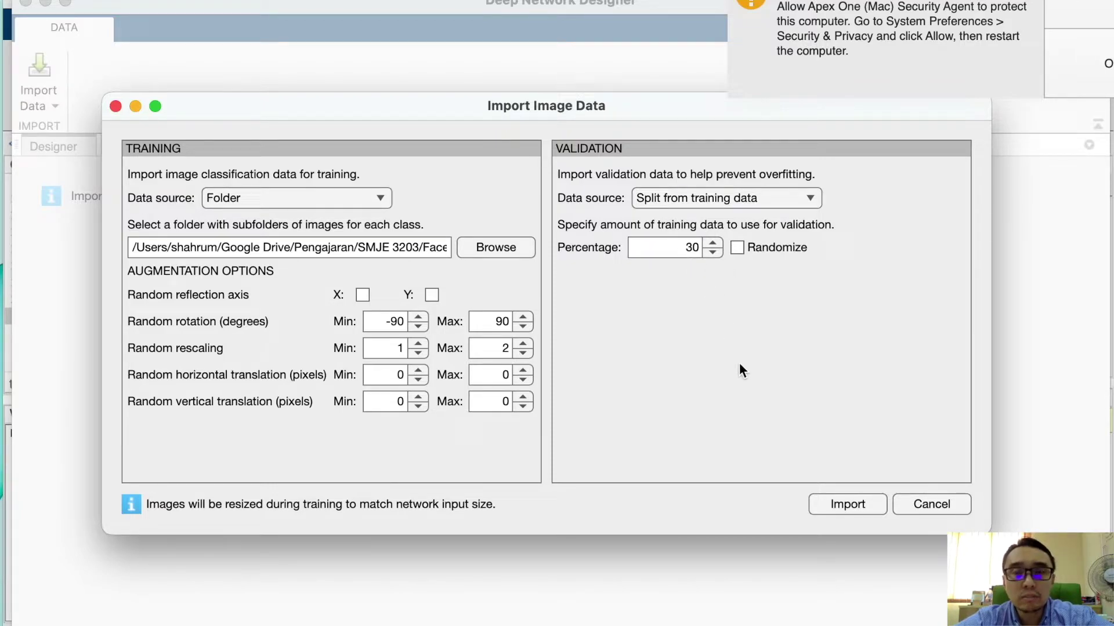
left_click(830, 500)
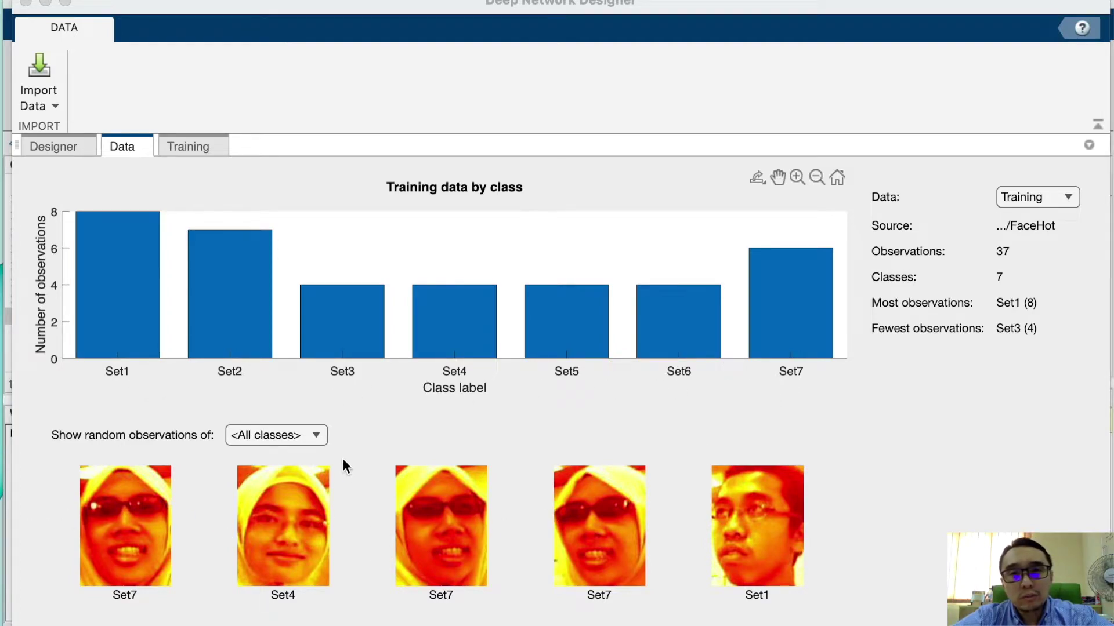
left_click(313, 438)
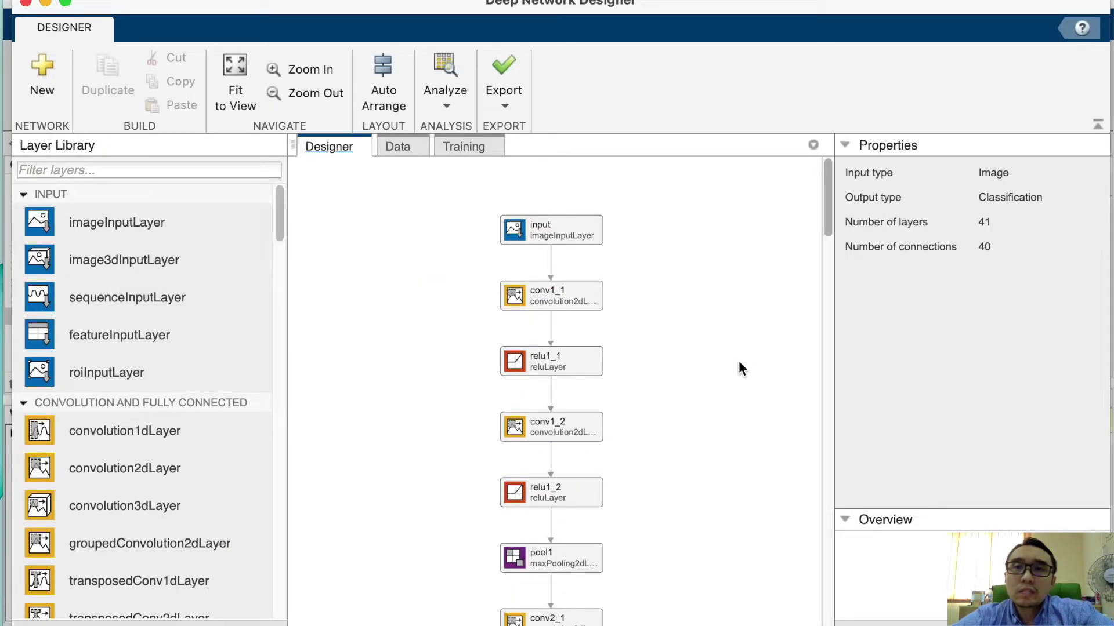
- Check the properties of the network's input layer, including its input size, and return to the imported data overview
scroll(556, 381, "down", 3)
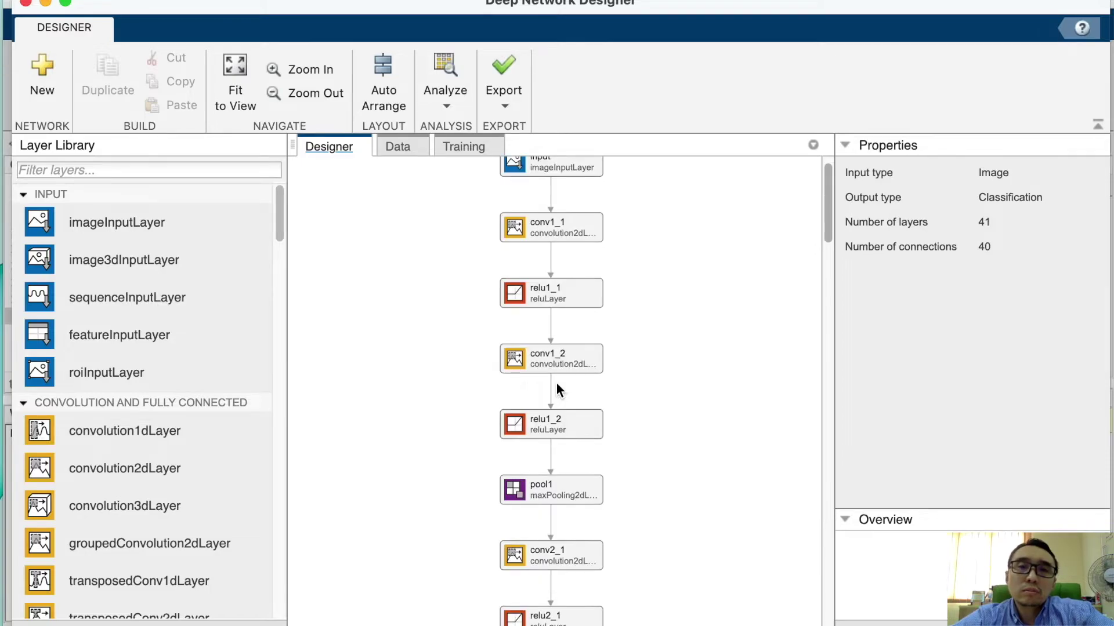
scroll(557, 381, "up", 3)
left_click(582, 232)
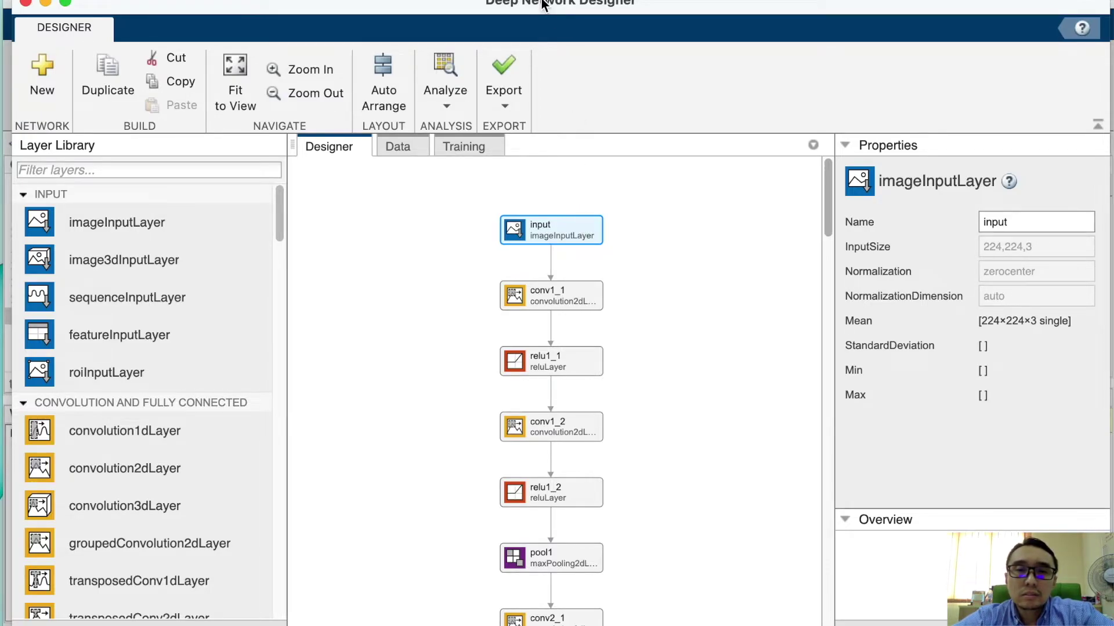
left_click(392, 148)
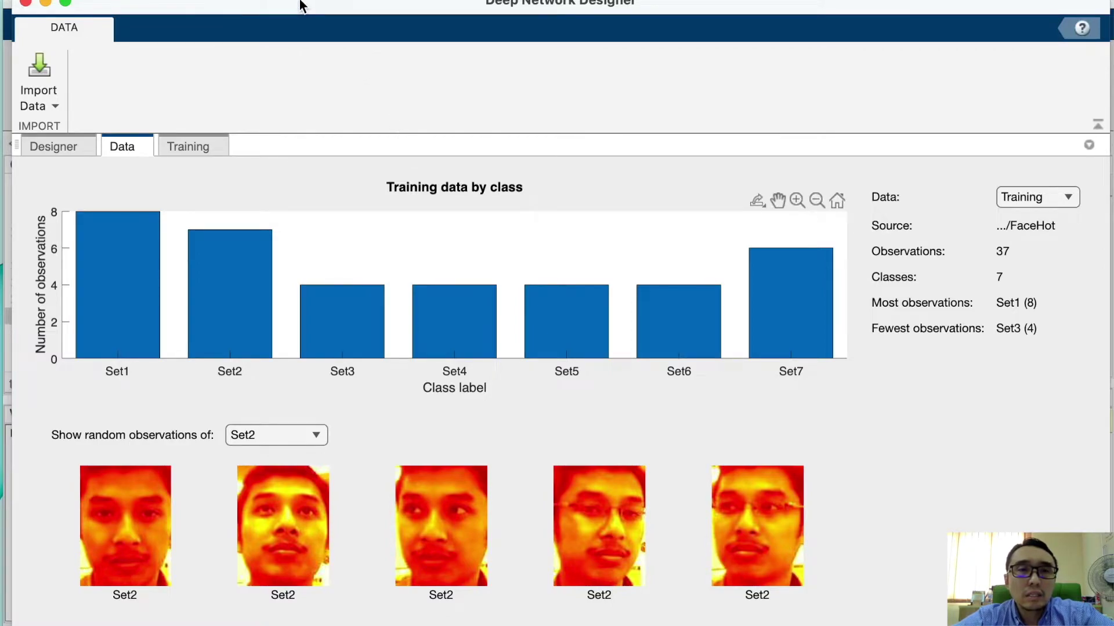
- Switch to the main MATLAB window and open the Set1 image folder
key("super+Tab")
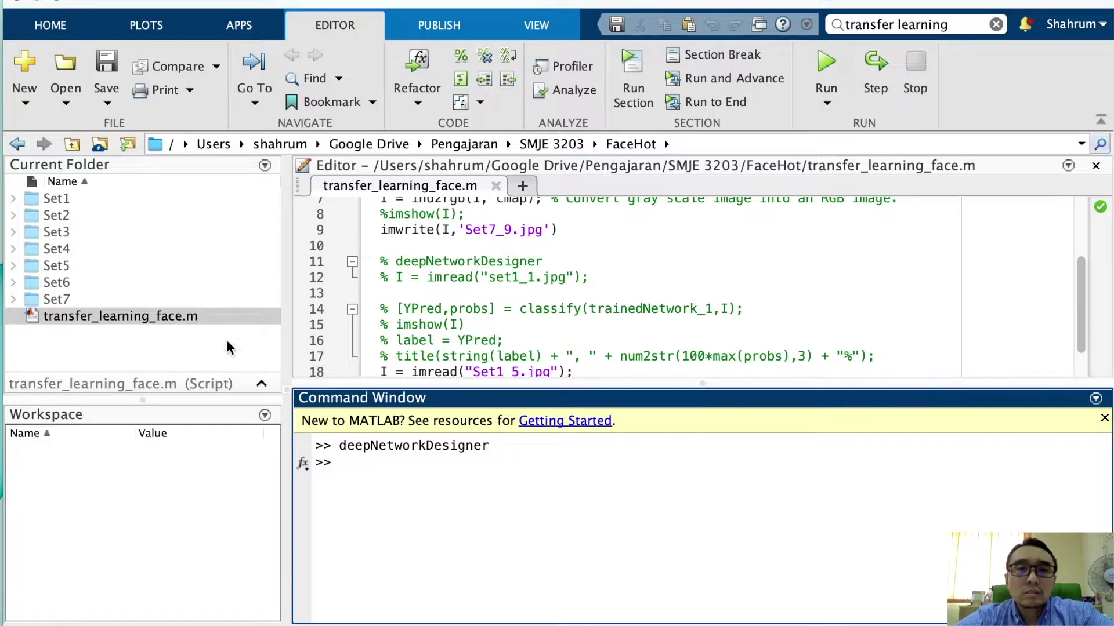
double_click(59, 202)
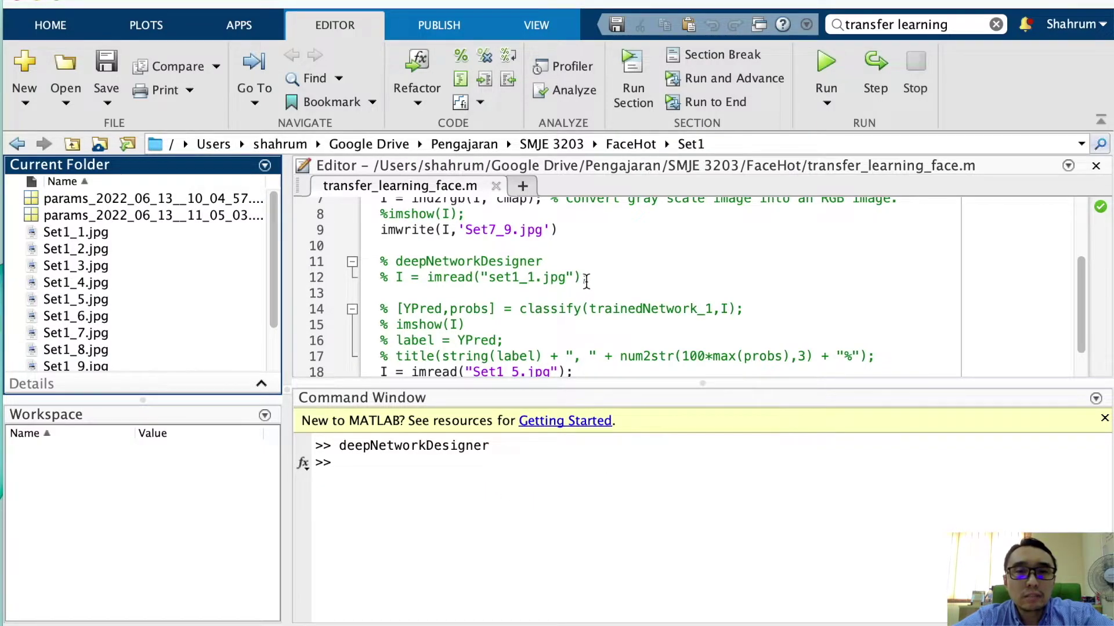
- Copy the line I = imread("set1_1.jpg"); from the script into the Command Window
left_click(564, 281)
left_click_drag(589, 279, 396, 277)
key("super+c")
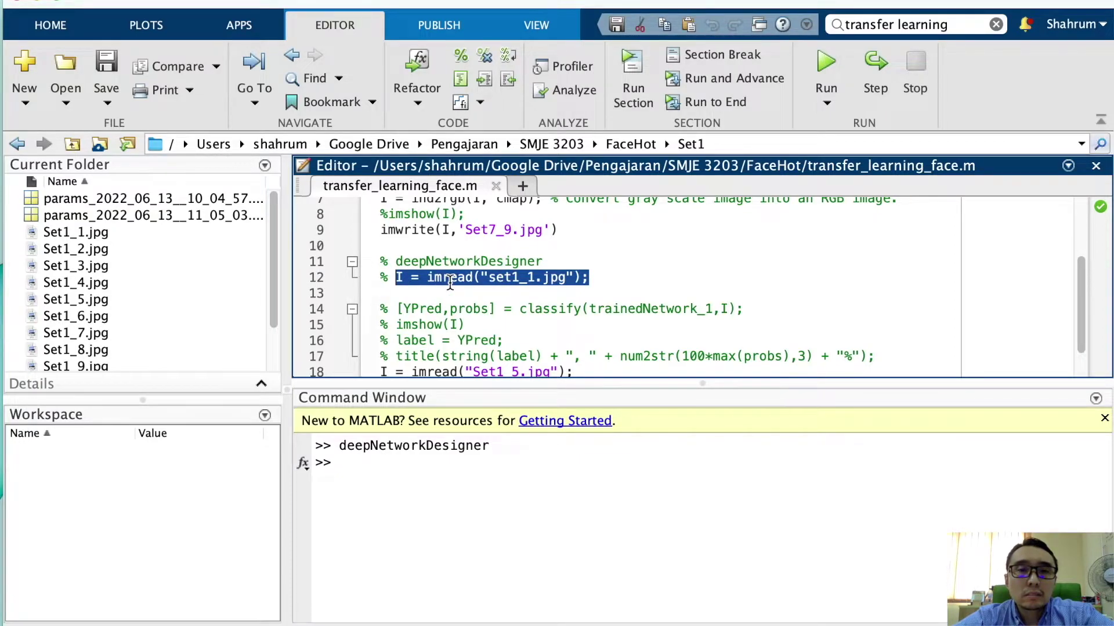
left_click(429, 473)
key("super+v")
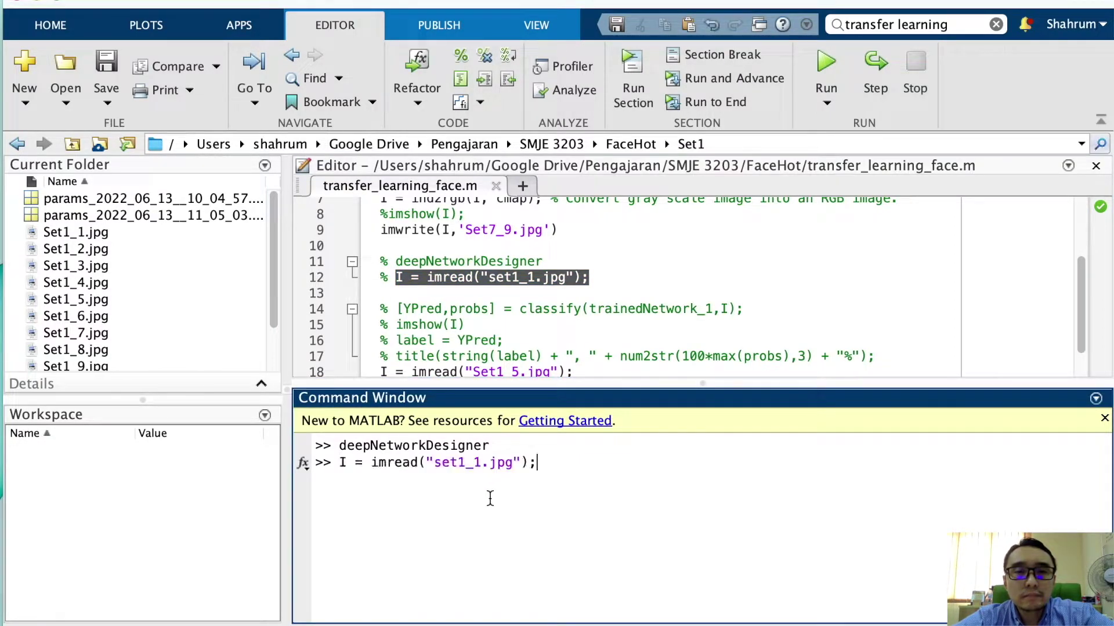
- Correct the file name in the pasted command to Set1_1.jpg and run it to load the image into I
key("Left")
key("Left")
key("Left")
key("Left")
key("Left")
key("Left")
key("Left")
key("Left")
key("Left")
key("Left")
key("Left")
key("Left")
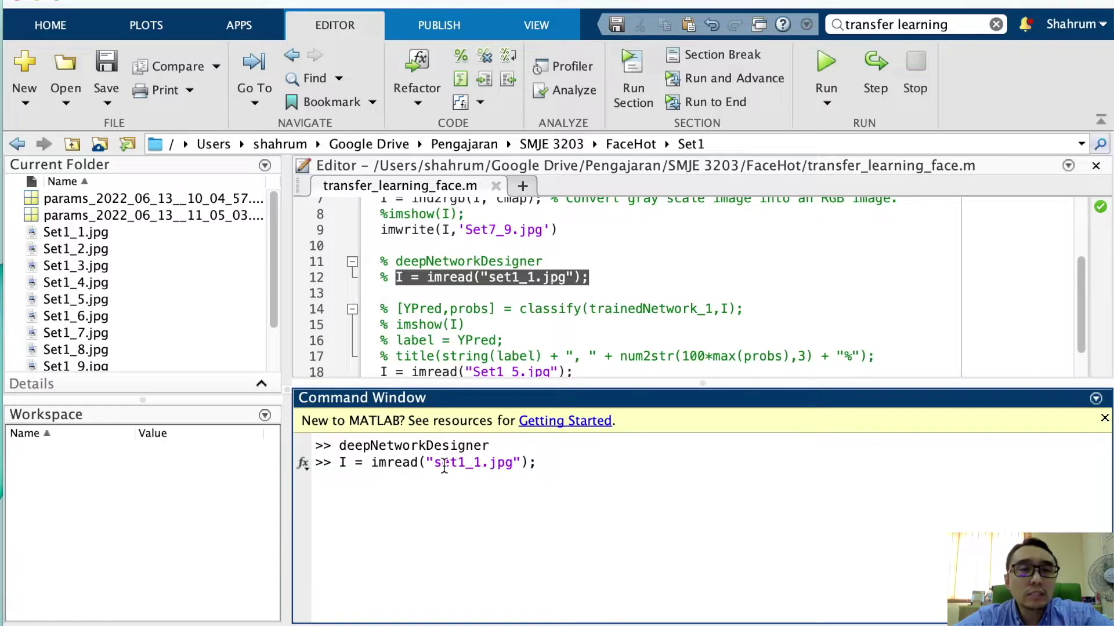
key("BackSpace")
type("S")
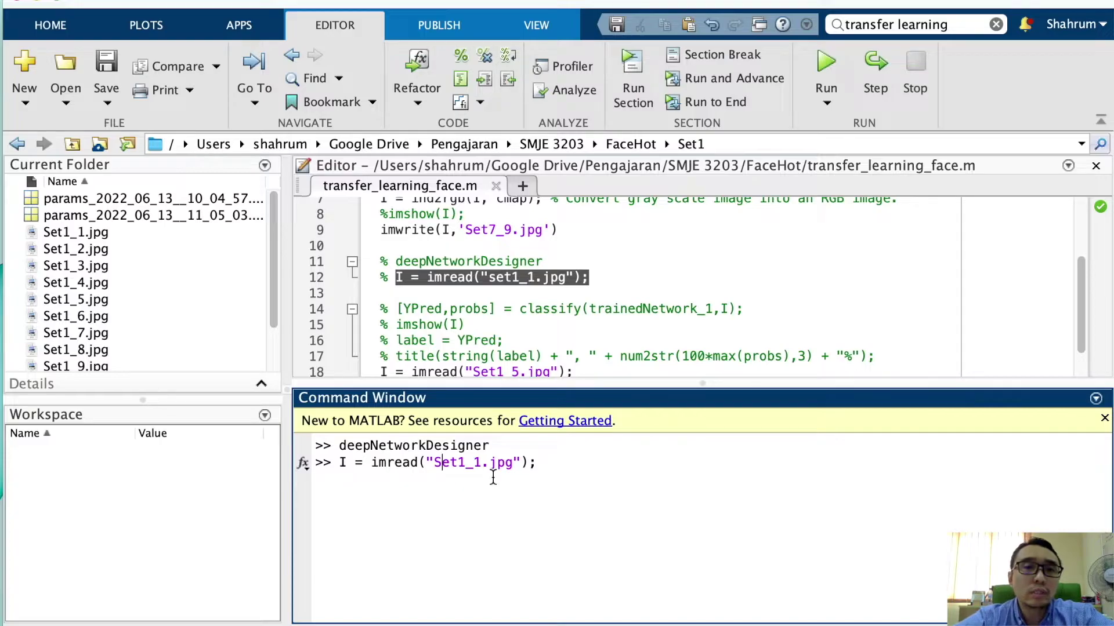
key("Return")
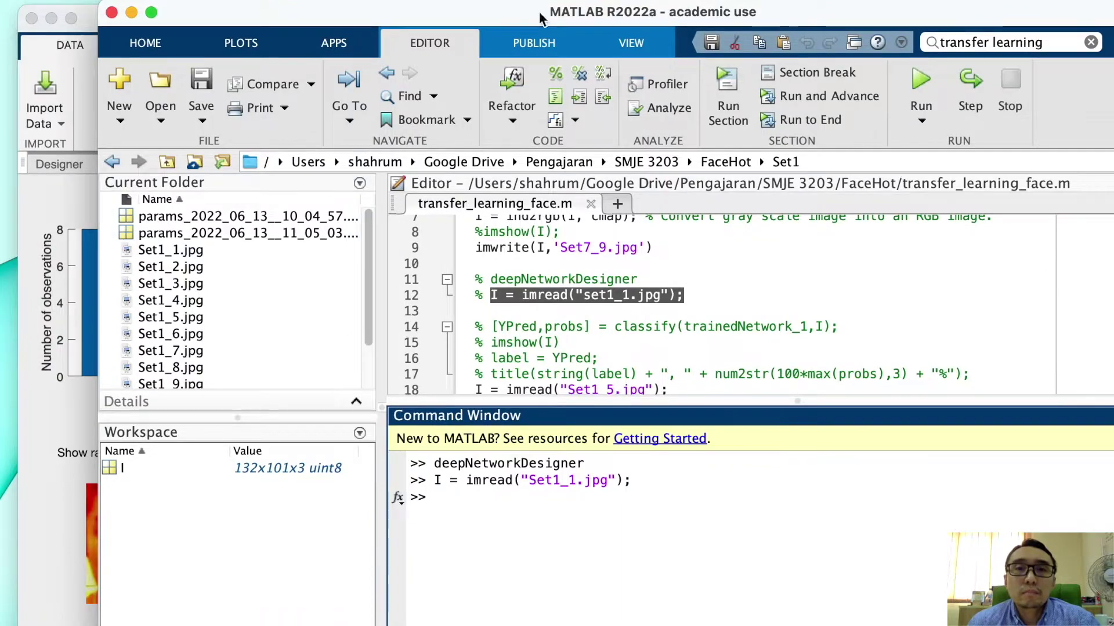
- Return to Deep Network Designer, add a new imageInputLayer beside the existing input layer, and check the size of I in the workspace
left_click(90, 11)
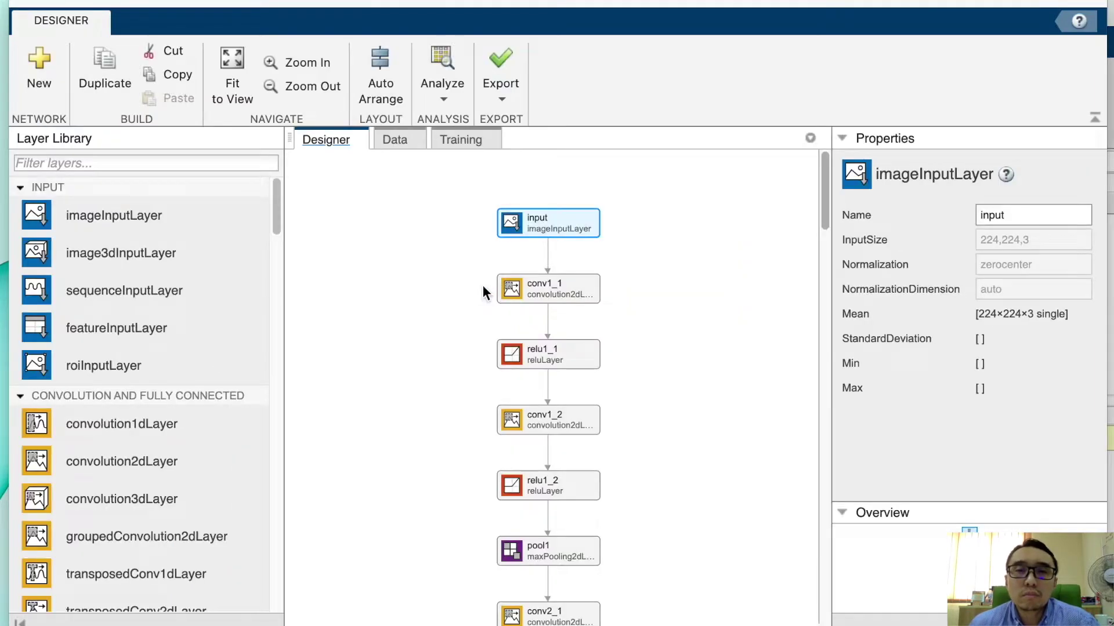
left_click_drag(148, 216, 371, 248)
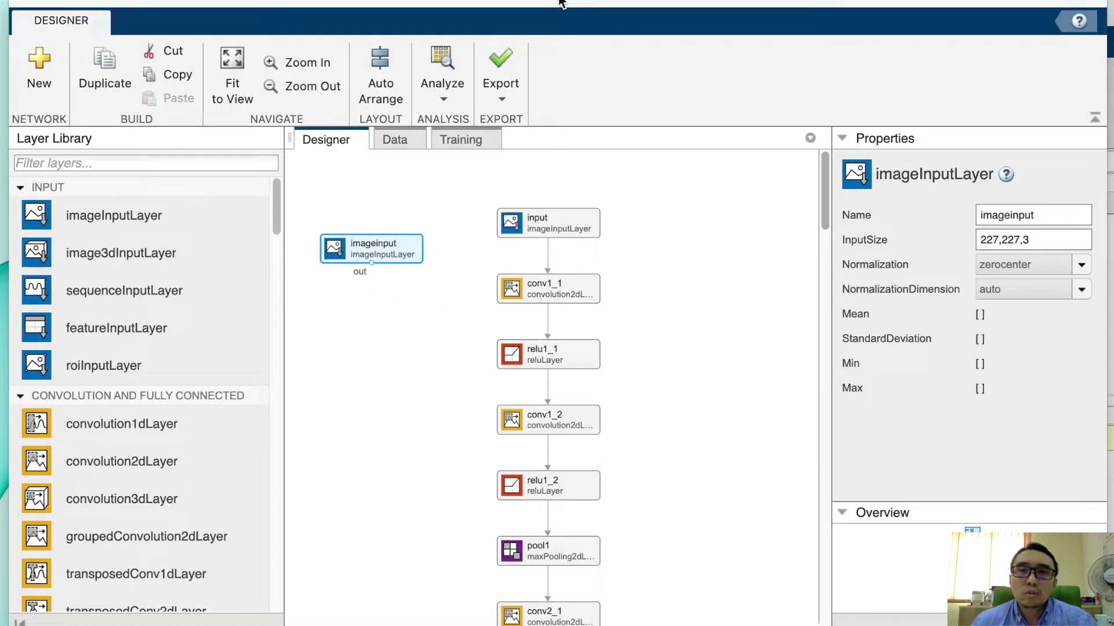
key("super+Tab")
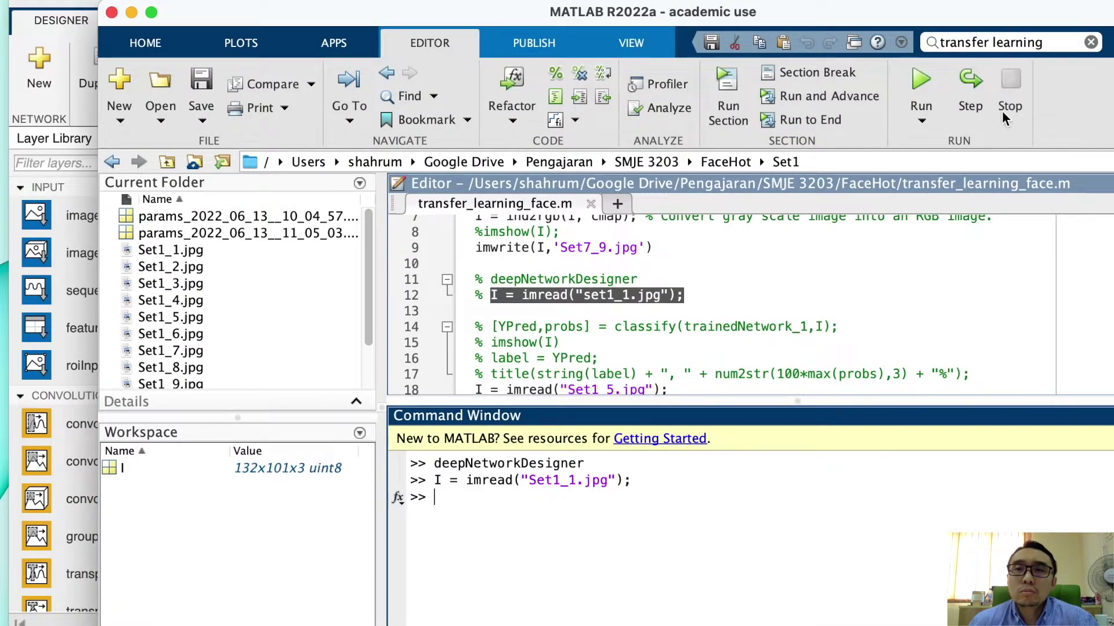
key("super+Tab")
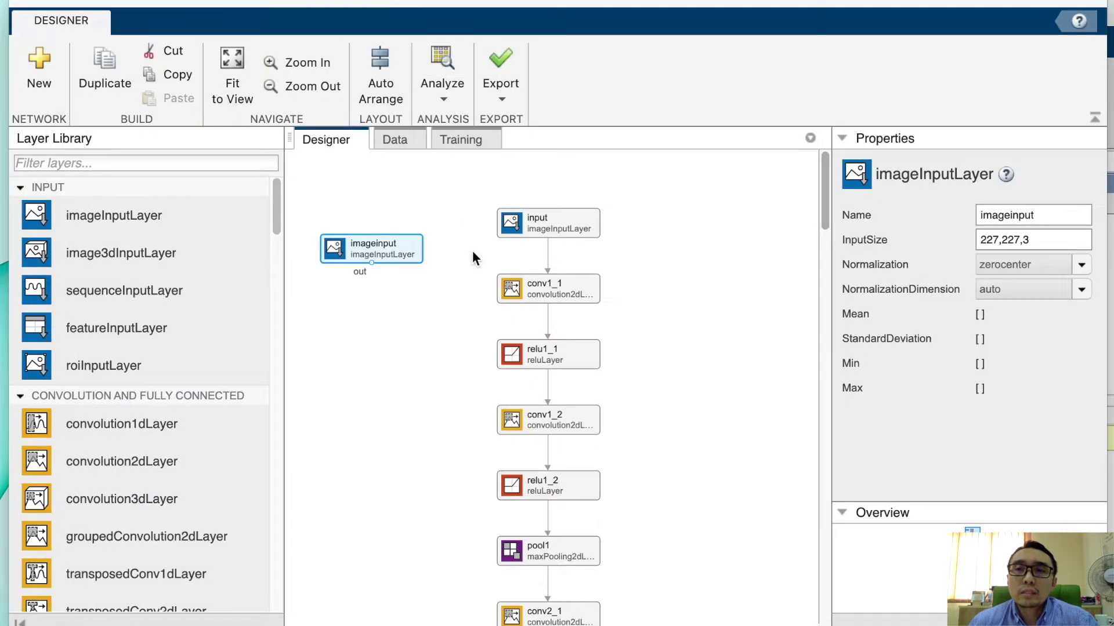
- Set the InputSize of the new imageinput layer to 132,101,3
left_click(1038, 241)
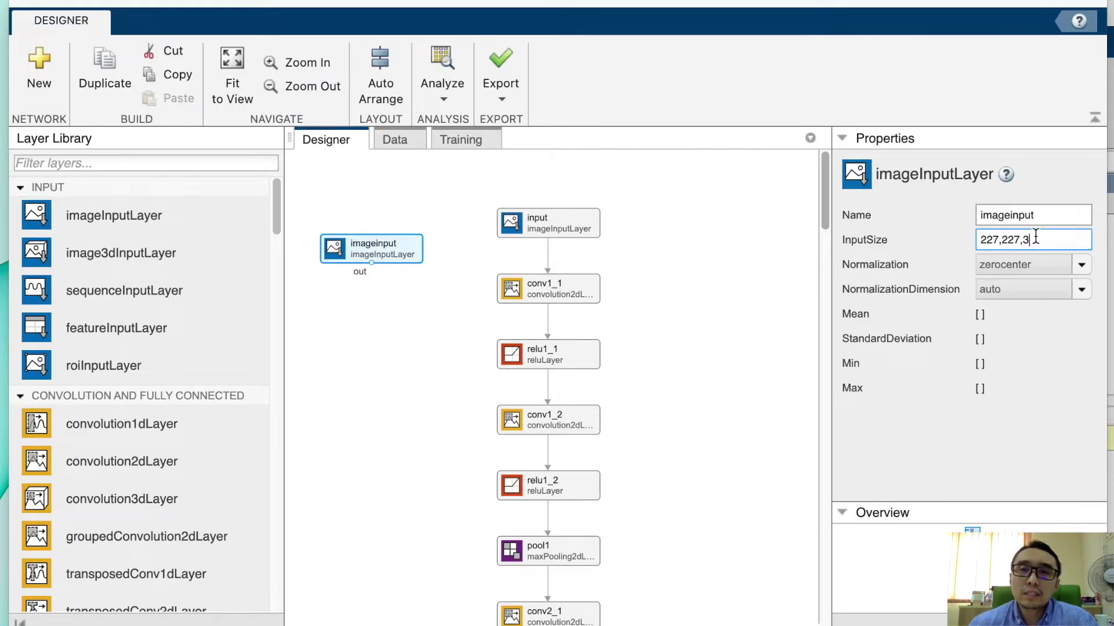
double_click(986, 238)
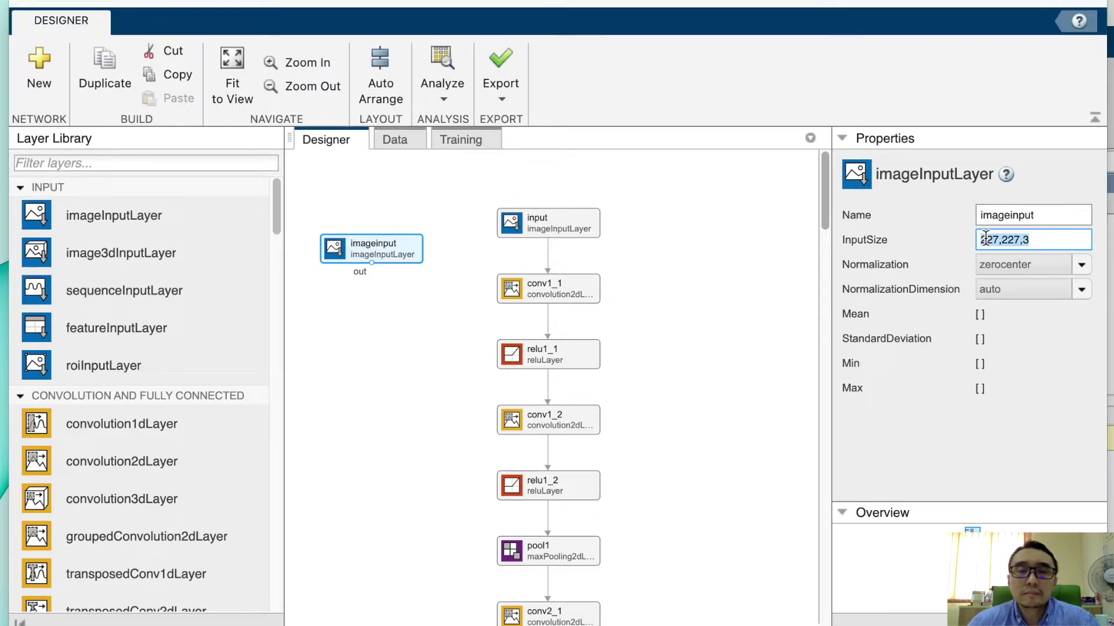
type("132,1")
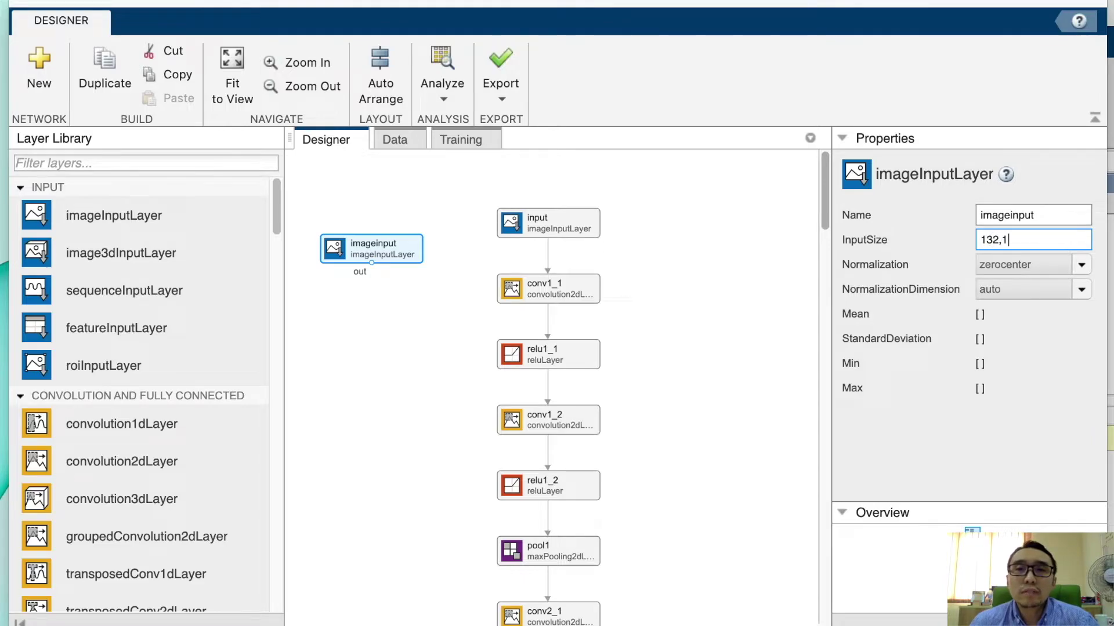
type("01,3")
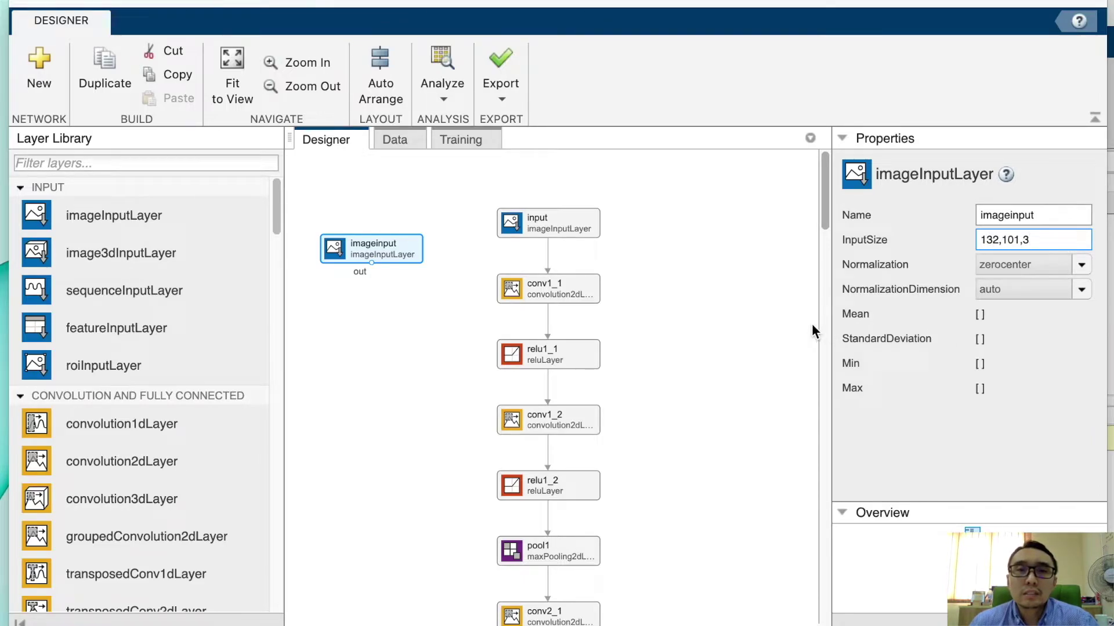
left_click(723, 315)
- Delete the original input layer and put the new imageinput layer in its place, connected to conv1_1
left_click(578, 212)
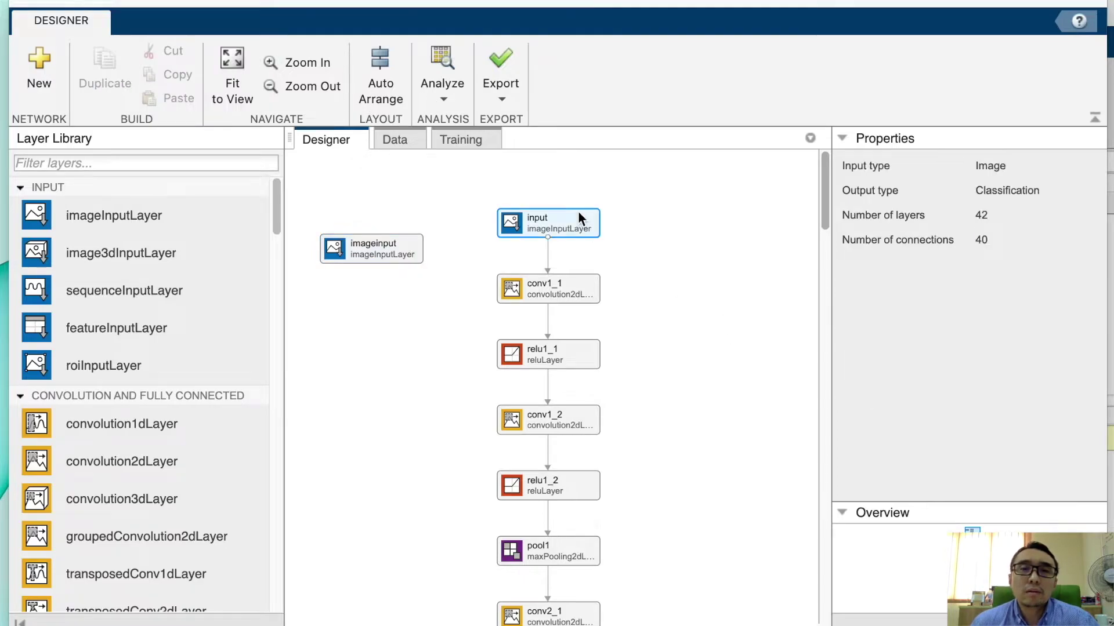
key("Delete")
left_click_drag(392, 246, 549, 273)
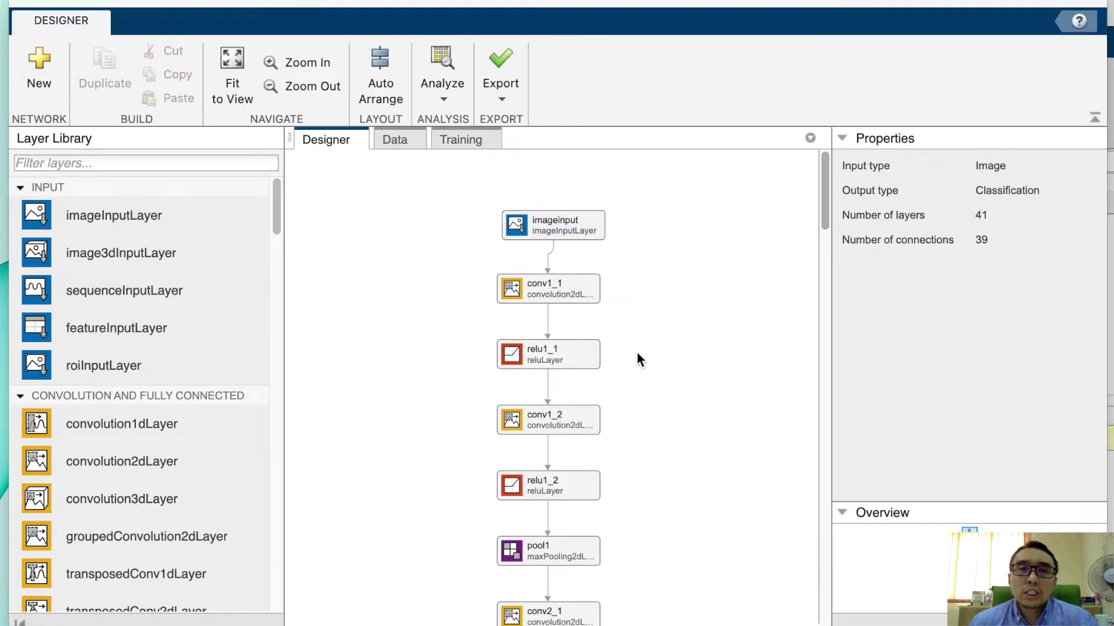
- Check the properties of fc8 near the network's end and add a new fullyConnectedLayer beside it
scroll(637, 353, "down", 10)
scroll(637, 353, "down", 15)
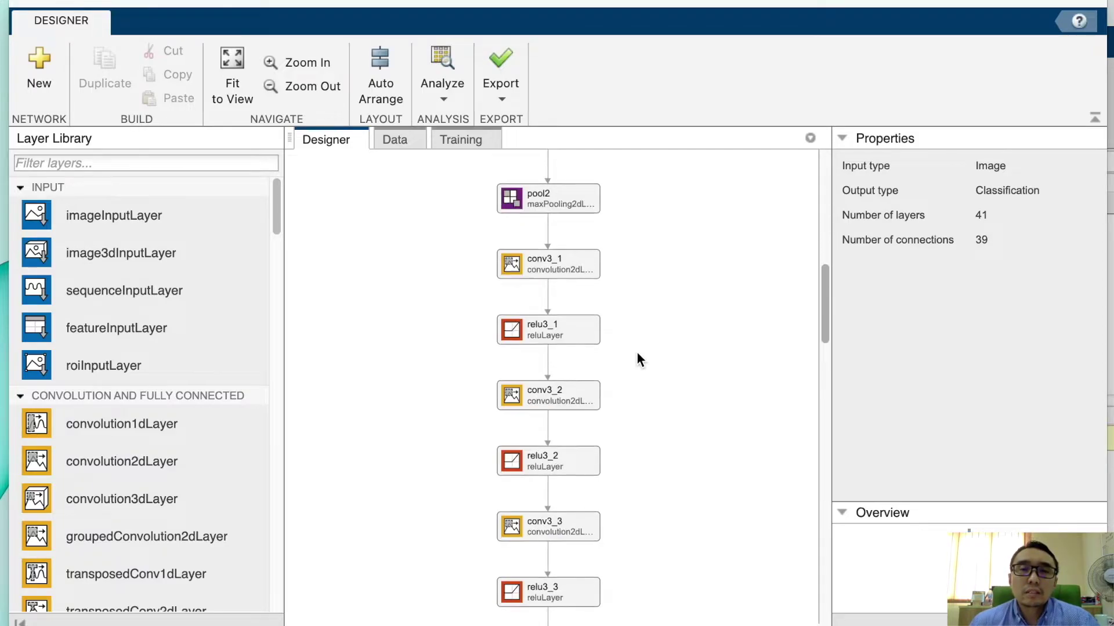
scroll(638, 360, "down", 15)
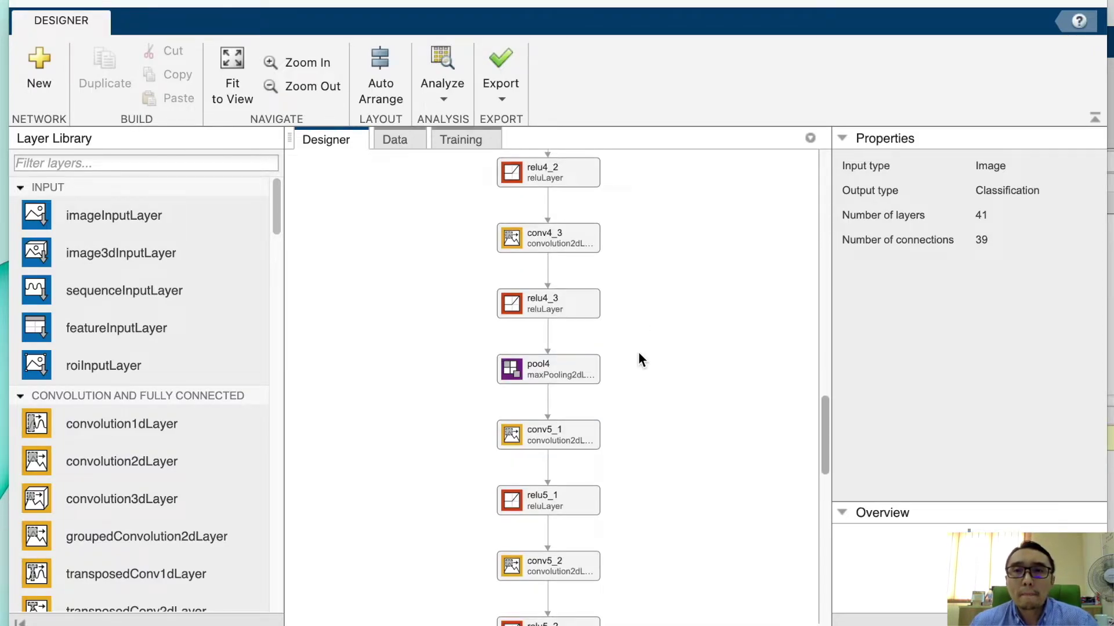
scroll(638, 351, "down", 10)
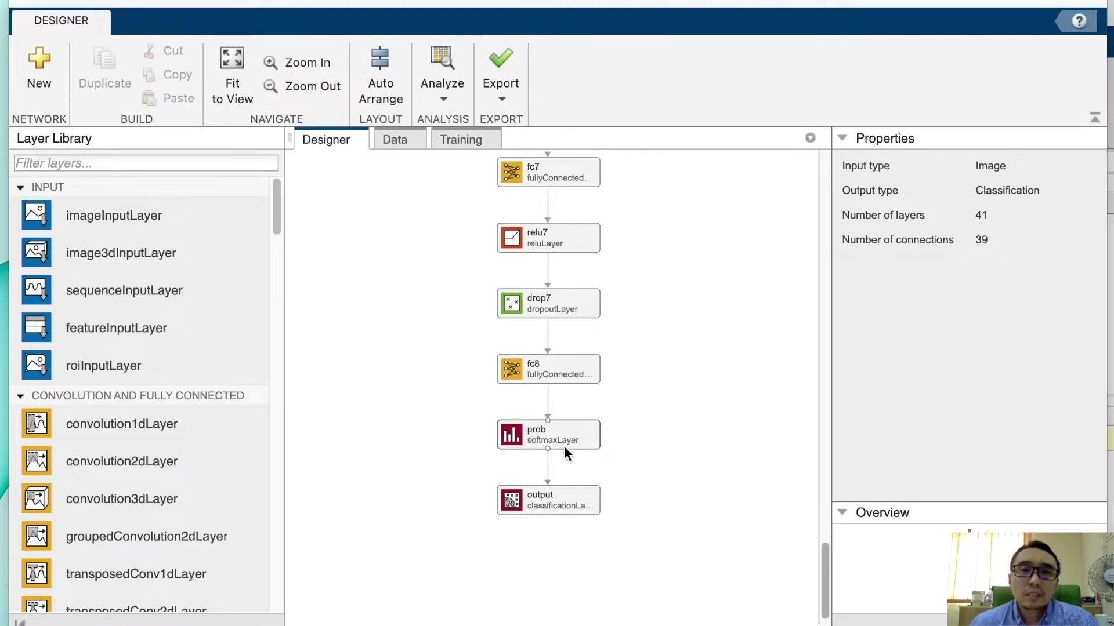
left_click(561, 371)
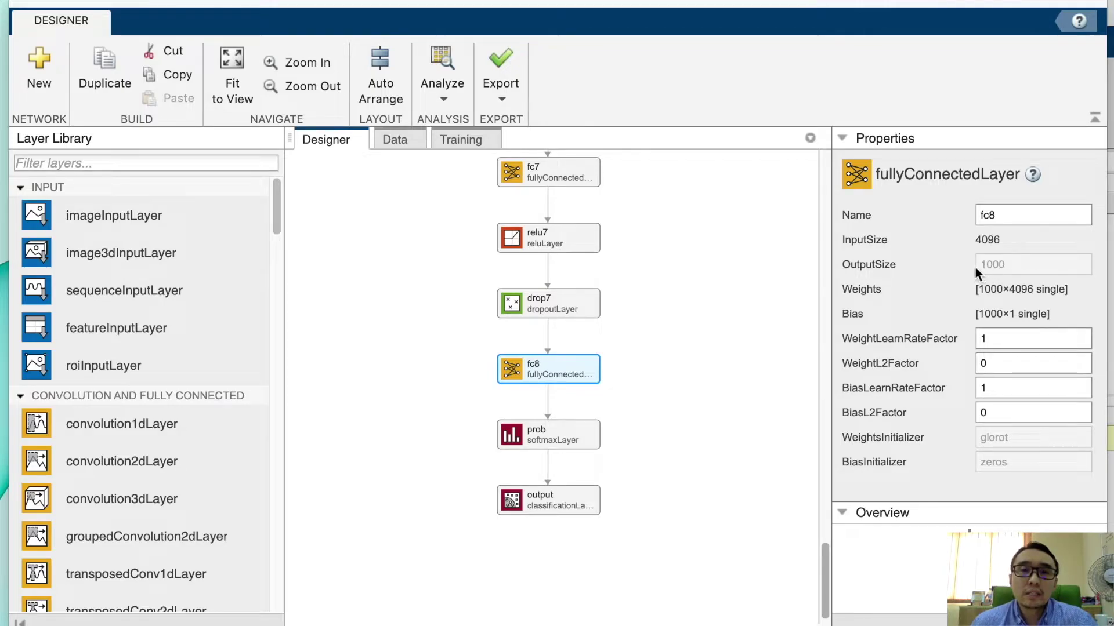
scroll(194, 522, "down", 5)
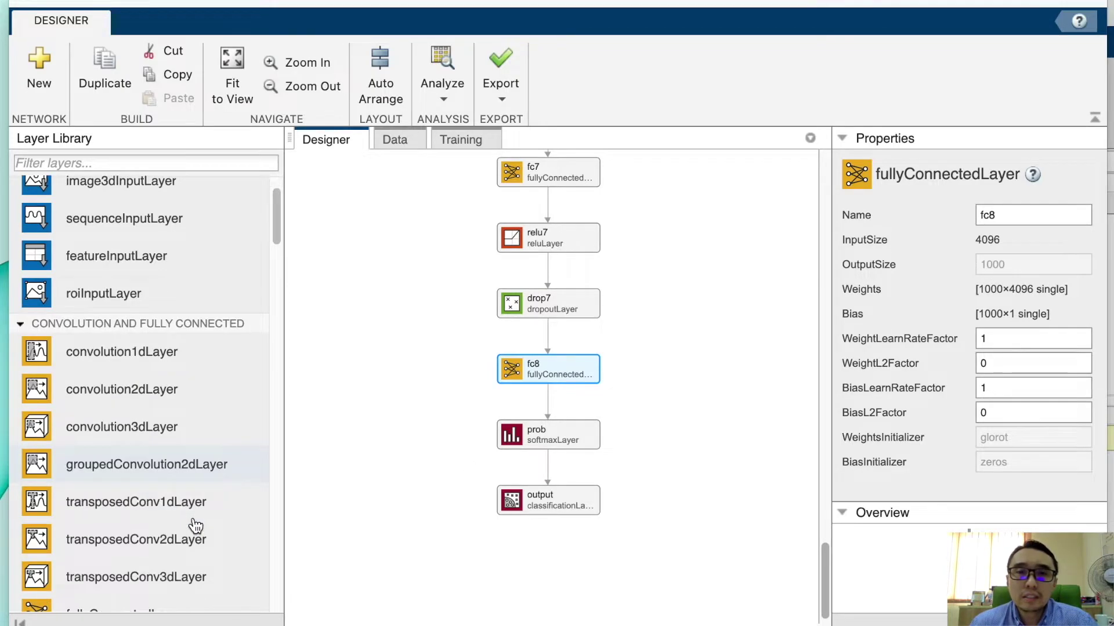
left_click_drag(164, 410, 381, 407)
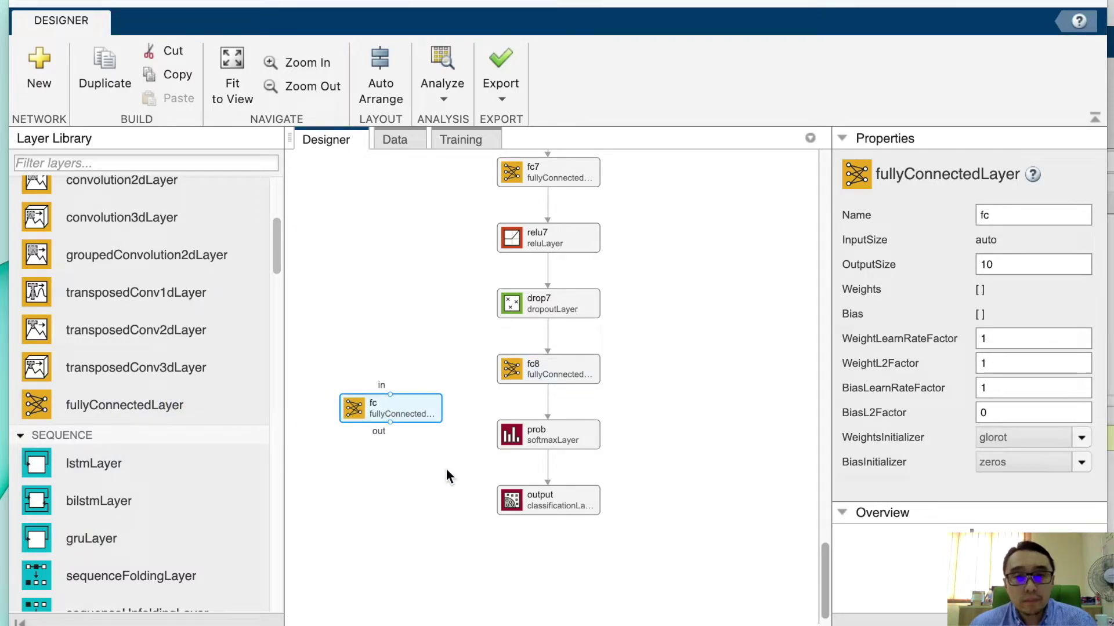
- Compare the new fc layer with fc8 and set the new layer's OutputSize to 7
left_click(538, 376)
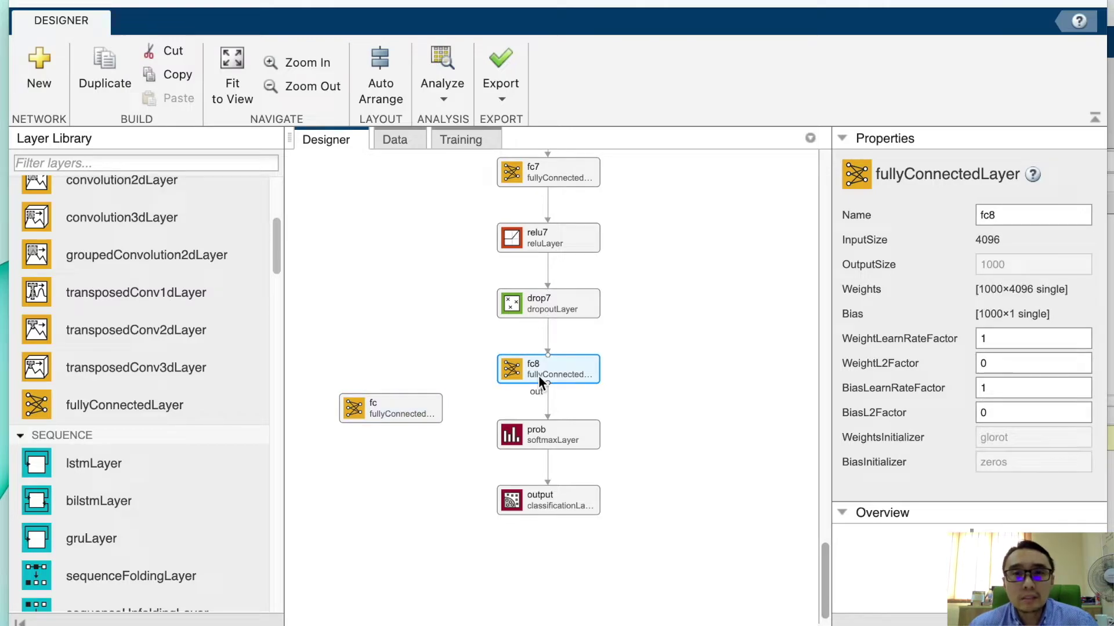
left_click(375, 419)
double_click(998, 263)
type("7")
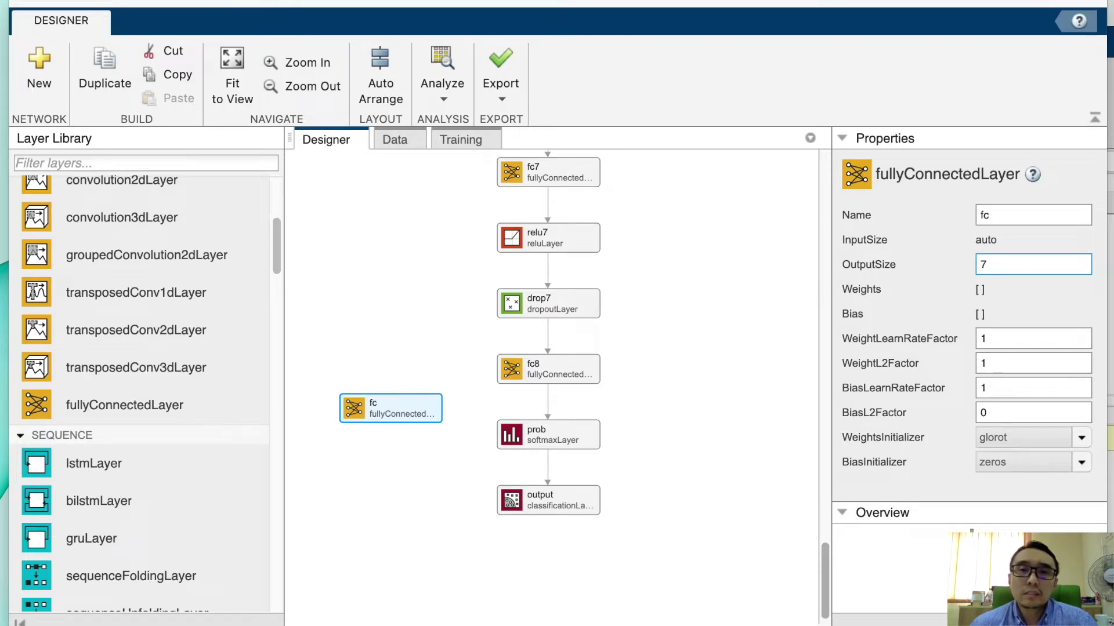
- Set the new fc layer's WeightL2Factor to 0 and both its WeightLearnRateFactor and BiasLearnRateFactor to 10
left_click(567, 368)
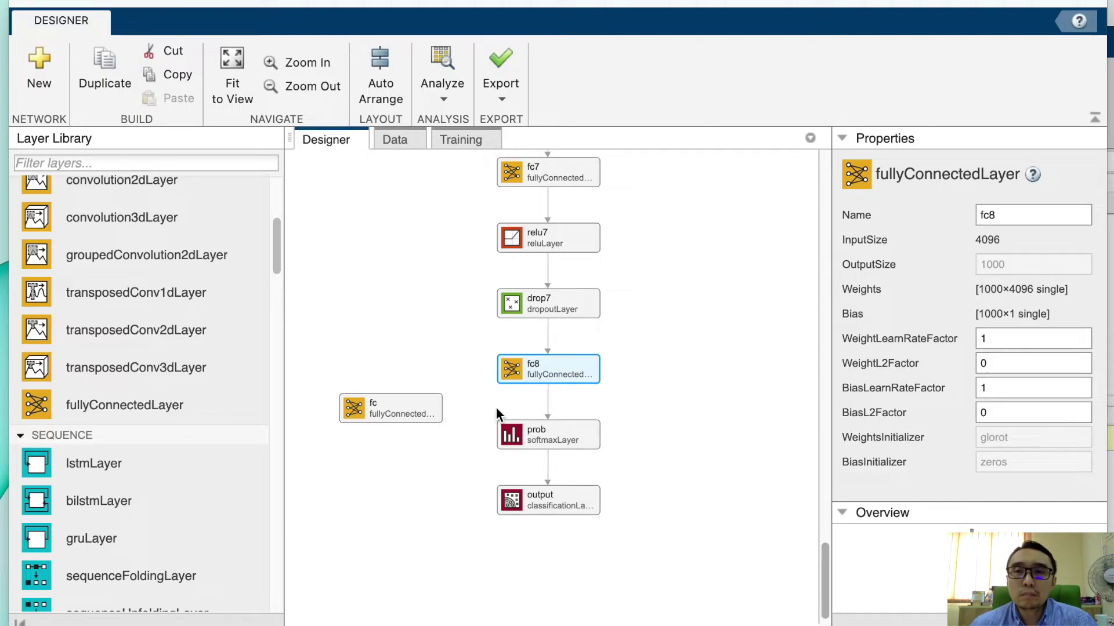
left_click(409, 404)
left_click(1001, 360)
key("BackSpace")
type("0")
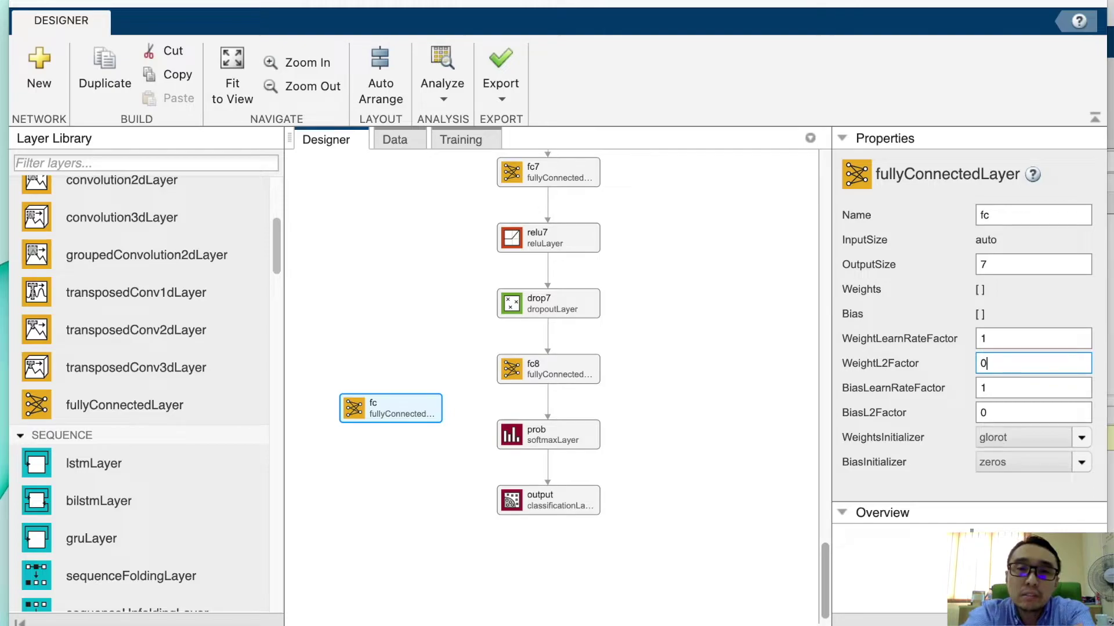
type("0")
left_click(993, 386)
type("0")
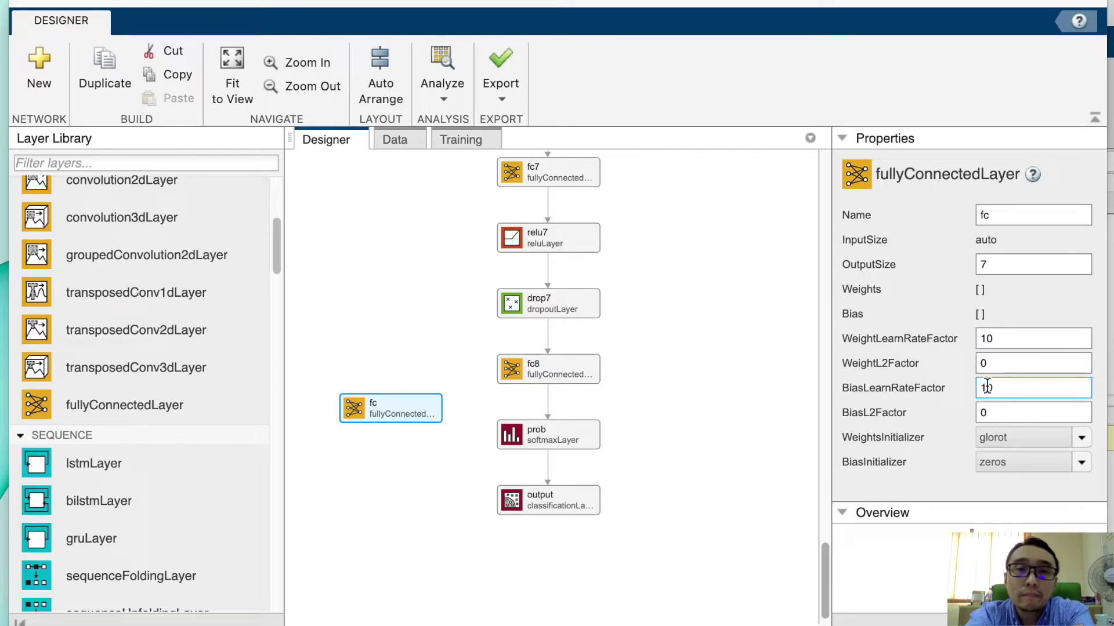
left_click(756, 421)
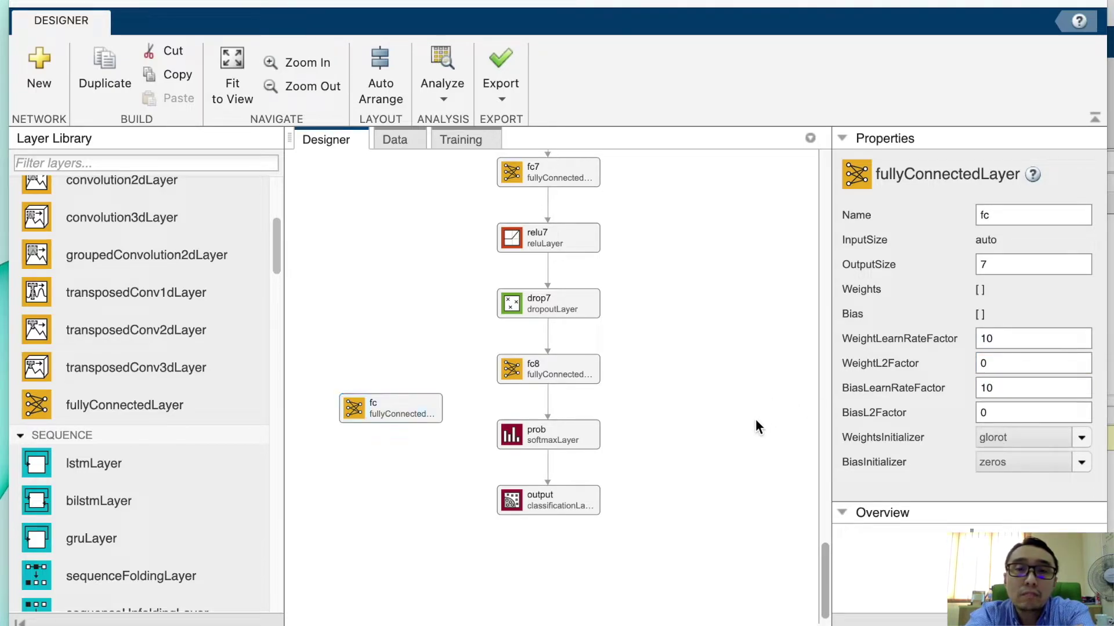
- Delete fc8 and put the new fc layer in its place, connected between drop7 and prob
left_click(583, 380)
key("Delete")
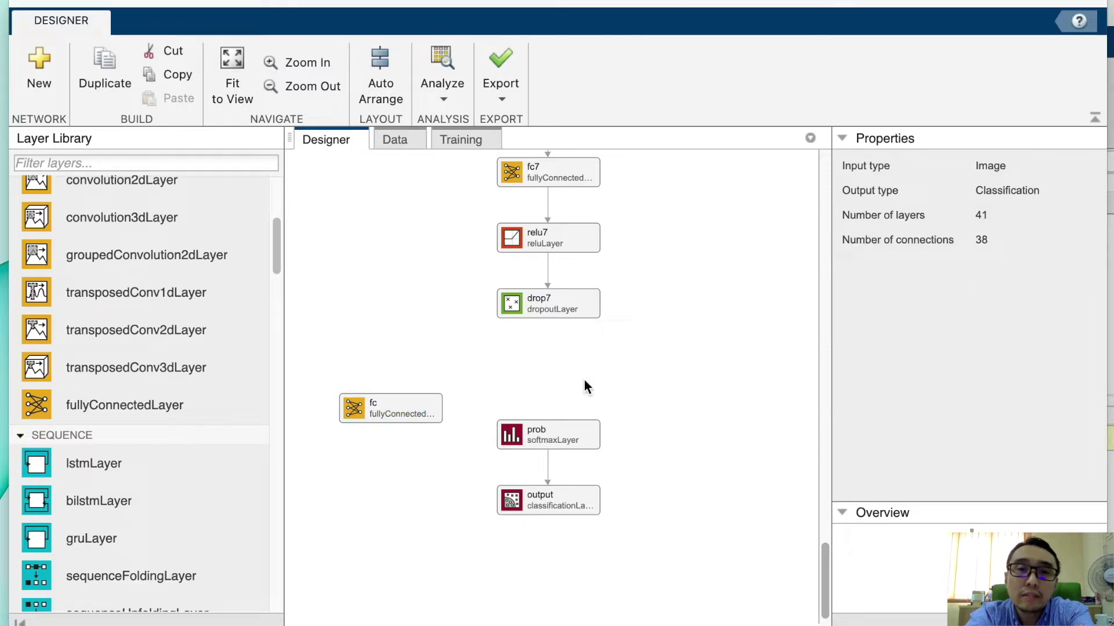
left_click_drag(414, 406, 571, 364)
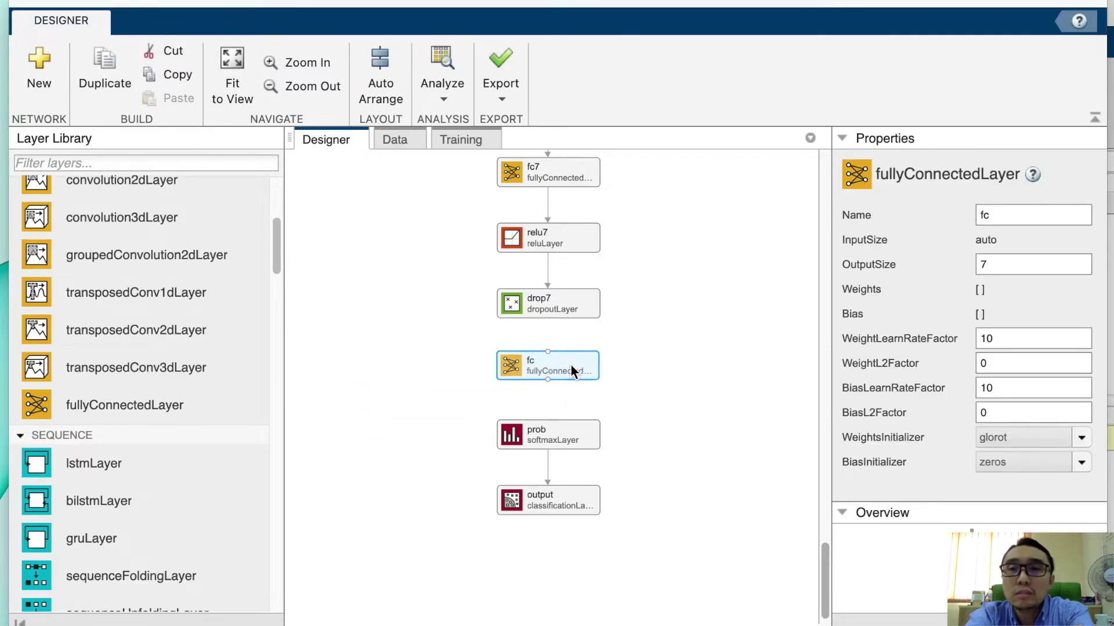
left_click(545, 298)
left_click_drag(548, 316, 547, 418)
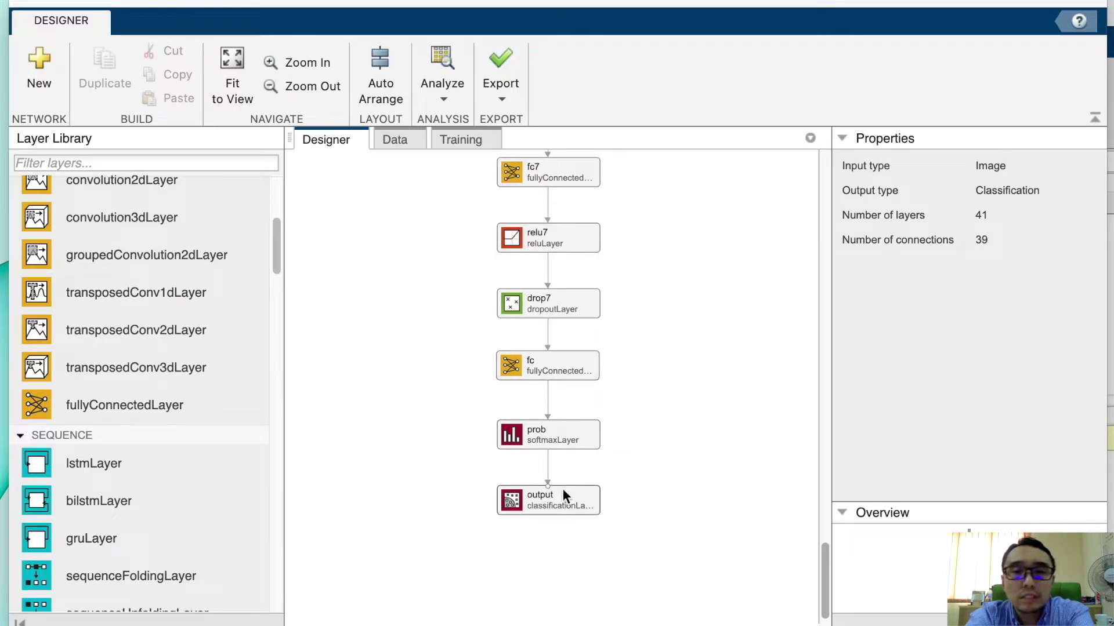
- Replace the output layer with a new classificationLayer connected to the prob softmax layer
left_click(585, 503)
key("Delete")
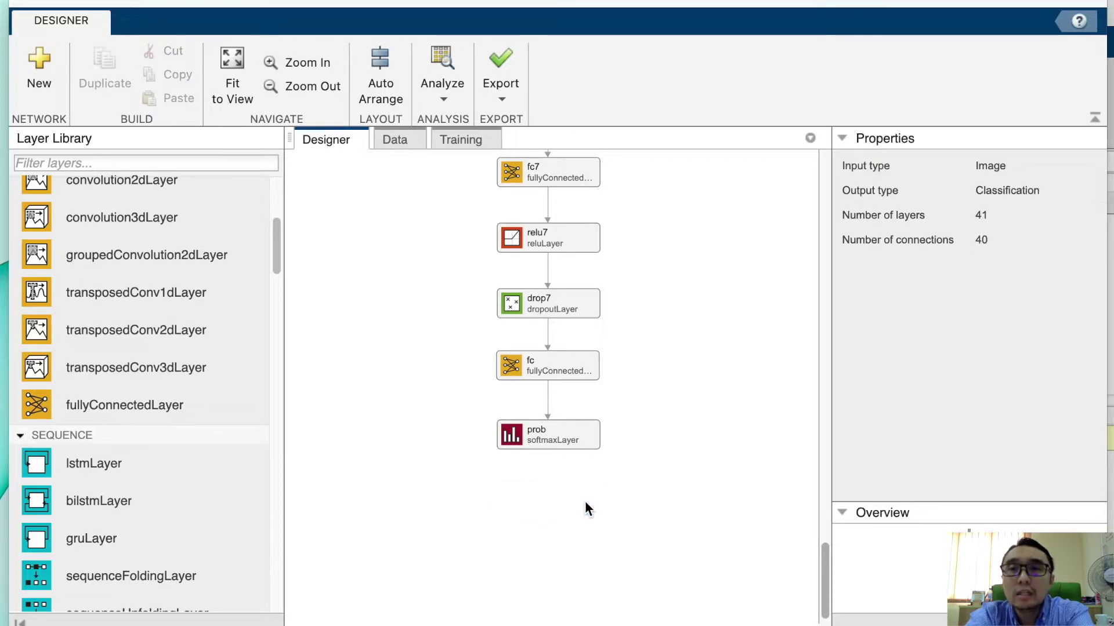
scroll(154, 459, "down", 20)
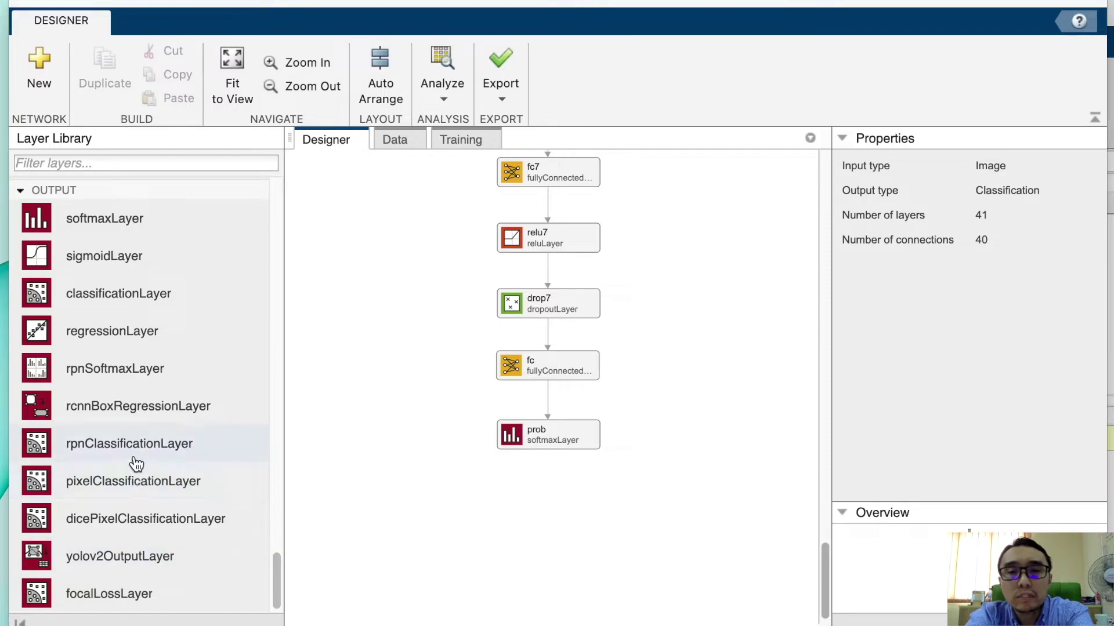
left_click_drag(131, 296, 552, 503)
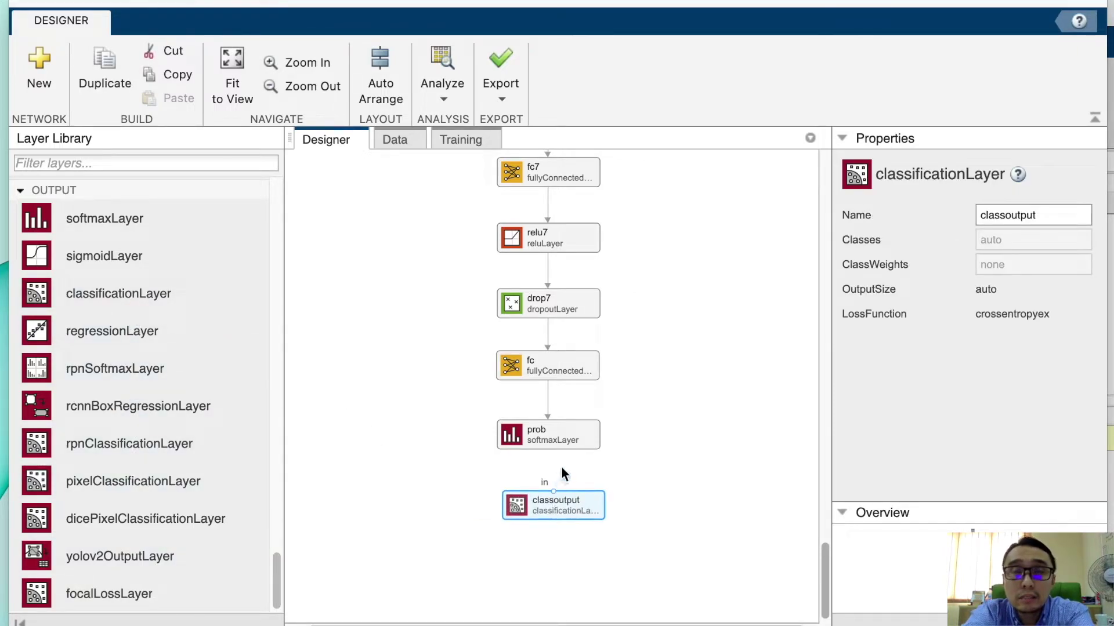
left_click(578, 439)
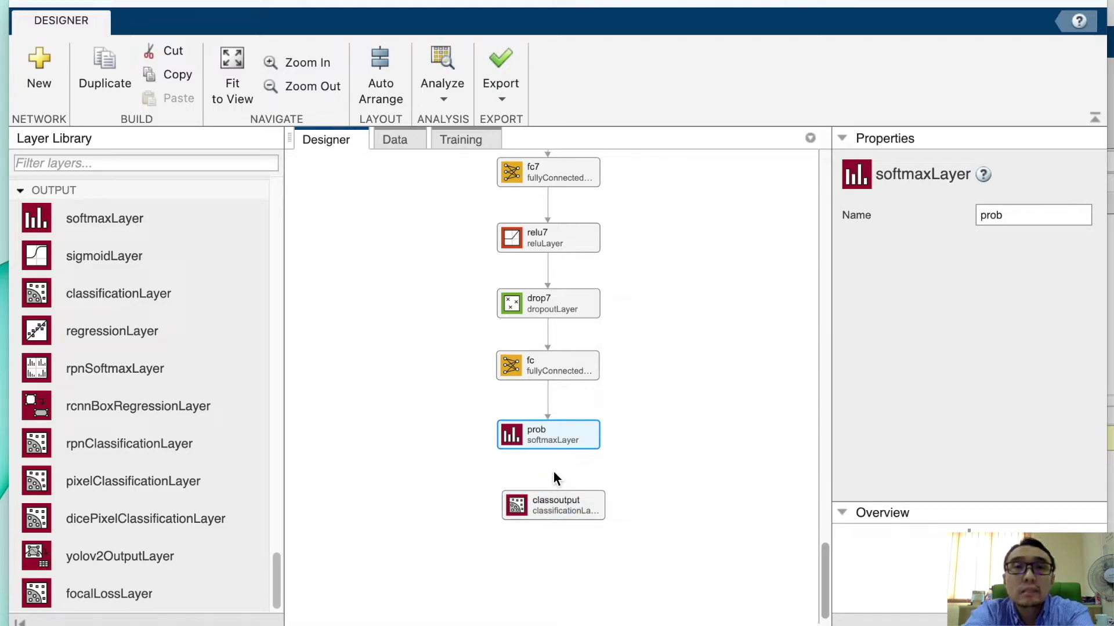
left_click_drag(551, 450, 552, 490)
- Analyze the modified network for training, examine the layer behind the reported issue, and close the analyzer
scroll(646, 464, "up", 8)
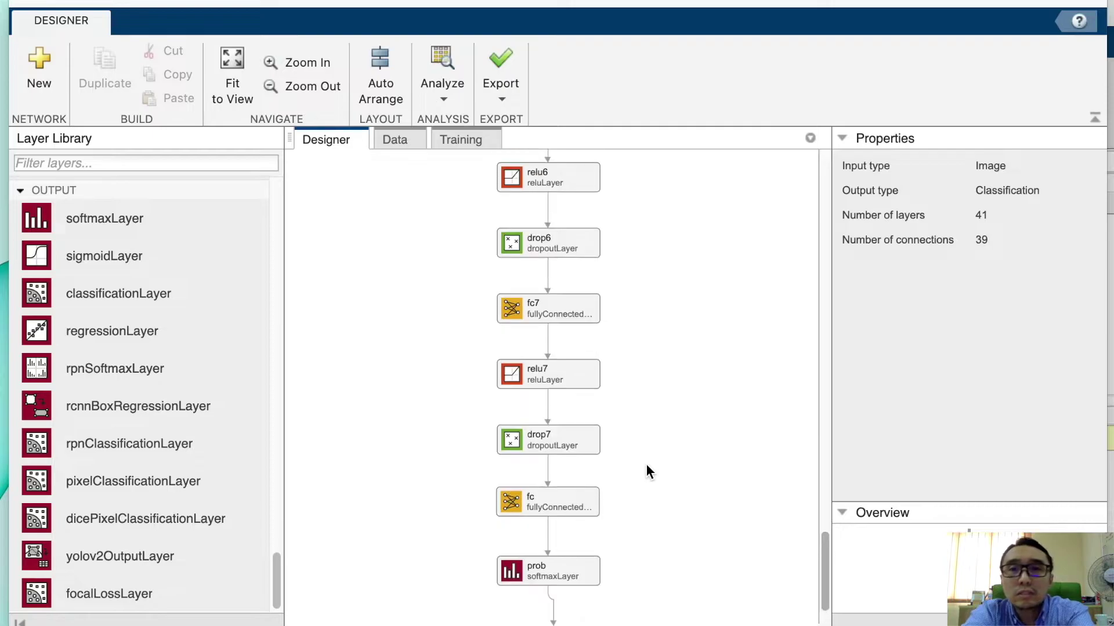
scroll(646, 464, "up", 5)
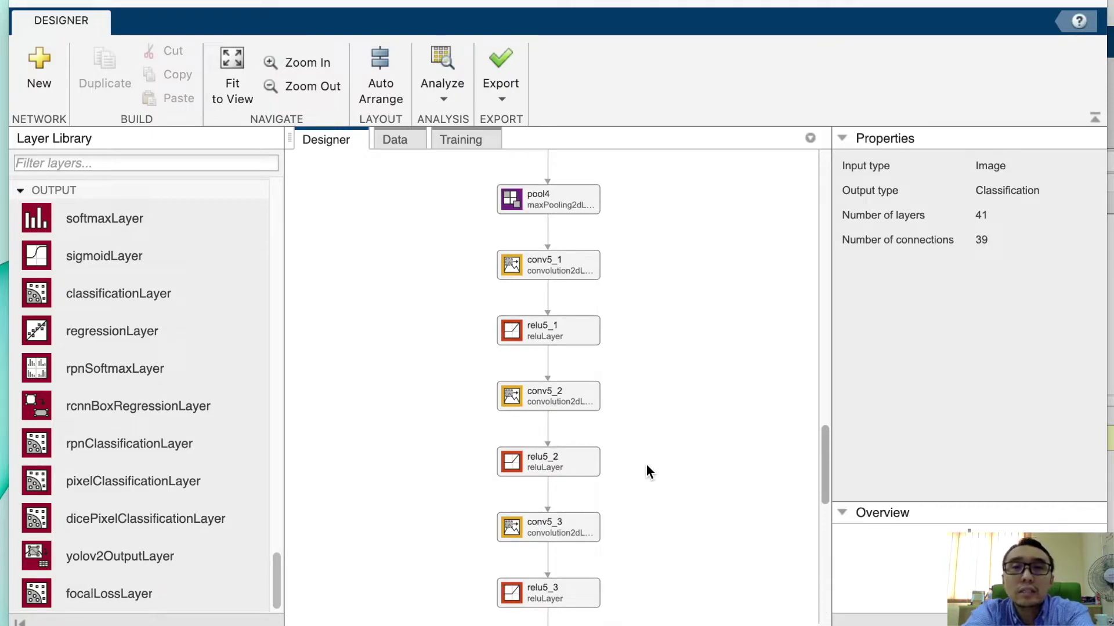
scroll(646, 464, "up", 4)
scroll(647, 464, "up", 7)
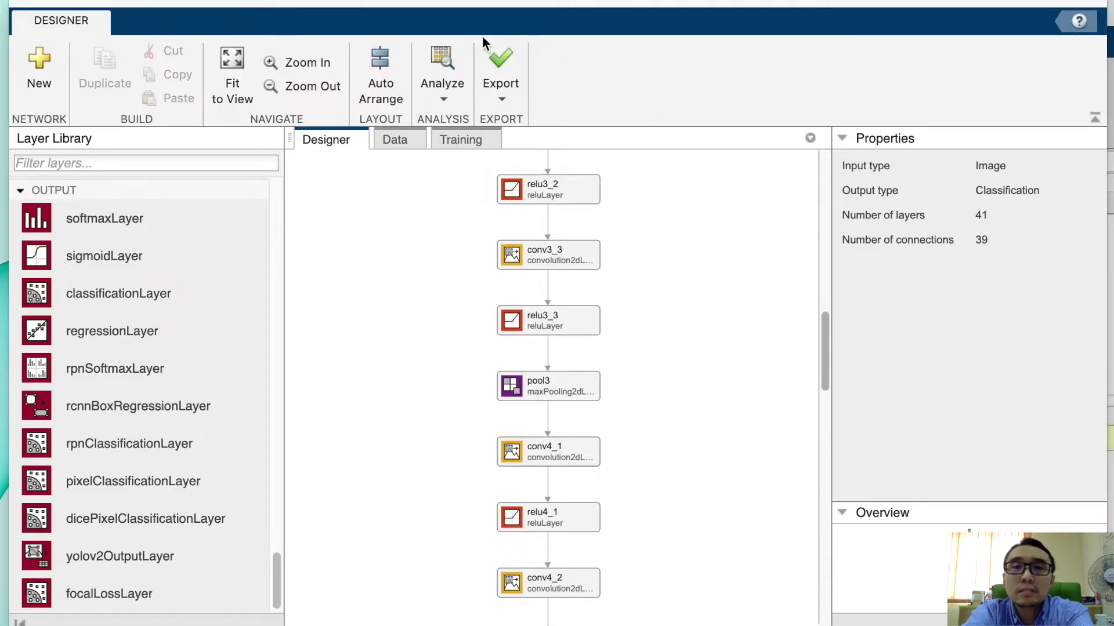
left_click(436, 55)
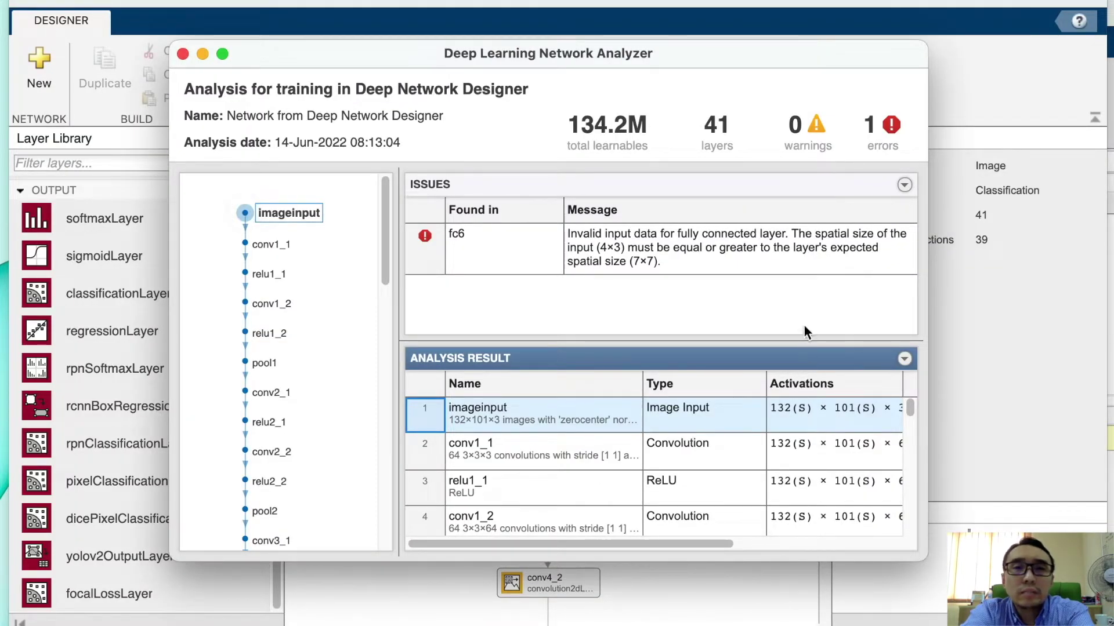
left_click(733, 252)
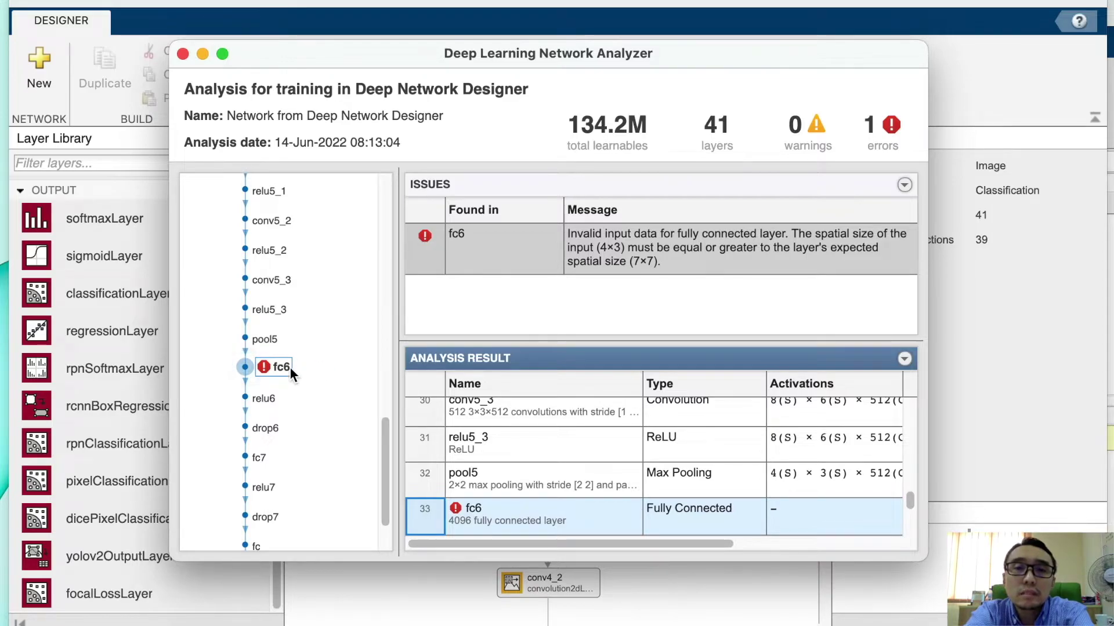
left_click(183, 53)
- Locate the fc6 layer flagged by the analysis in the network and examine its properties
scroll(663, 426, "up", 5)
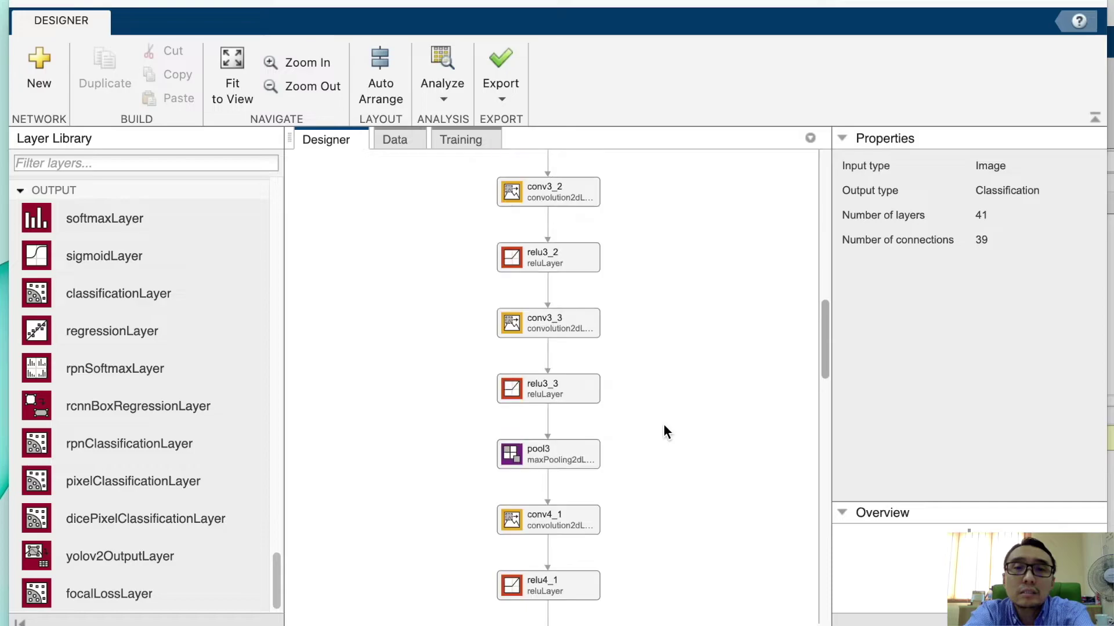
scroll(665, 428, "up", 2)
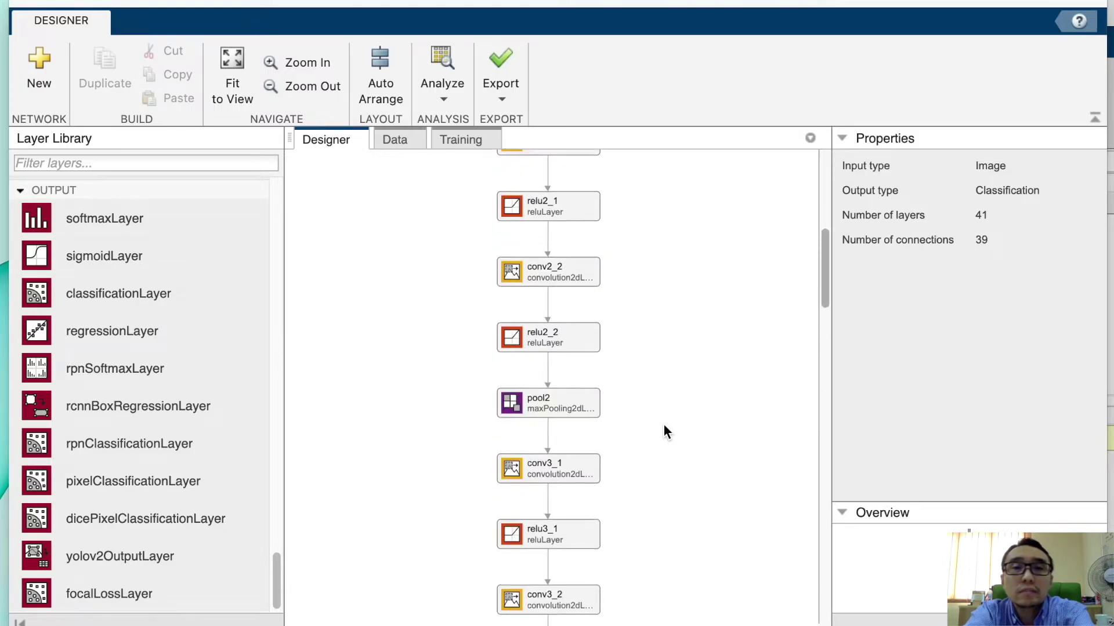
scroll(663, 425, "down", 9)
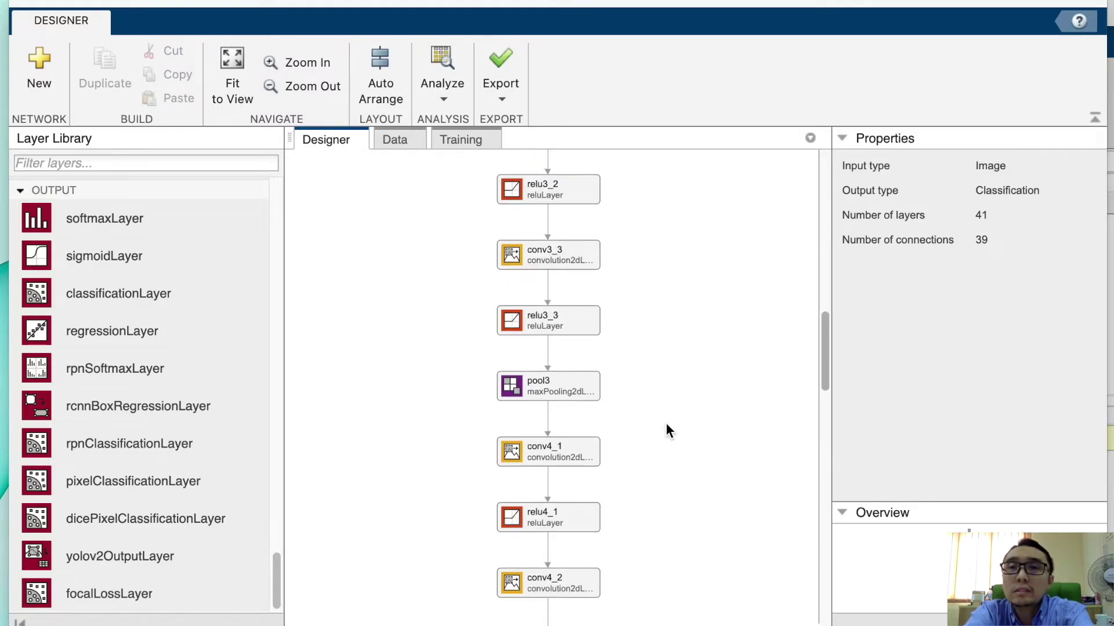
scroll(665, 427, "down", 9)
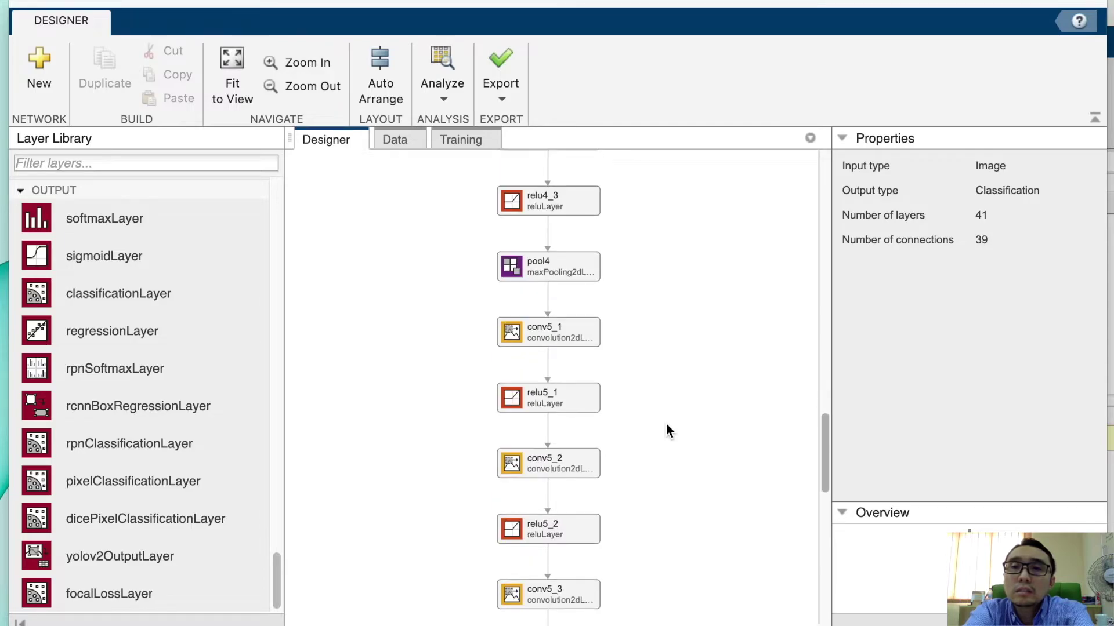
scroll(667, 428, "down", 5)
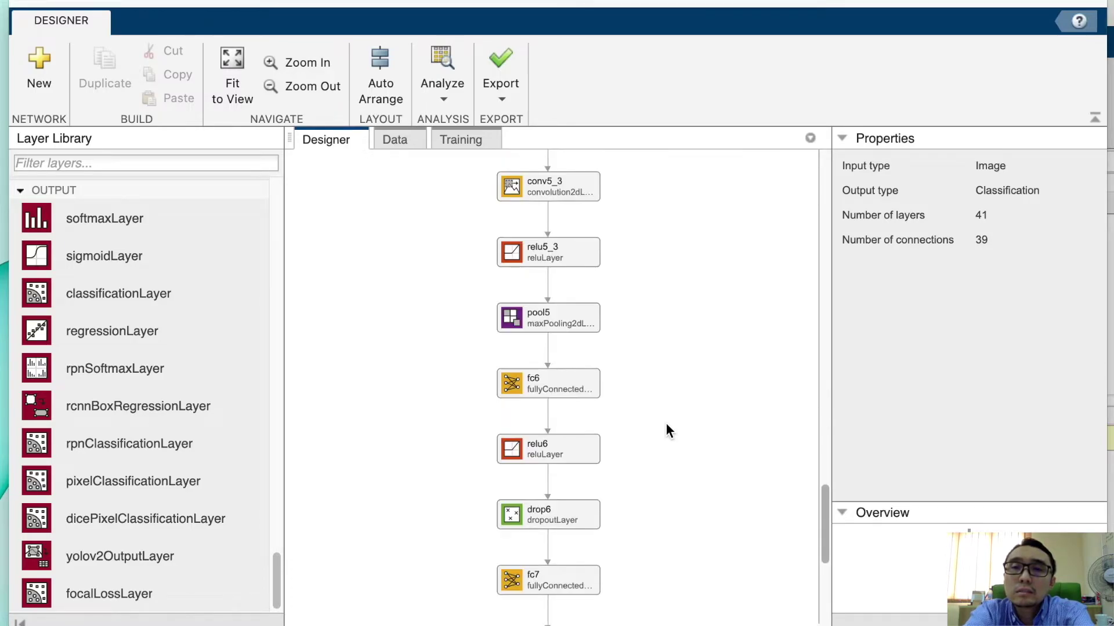
scroll(666, 431, "down", 1)
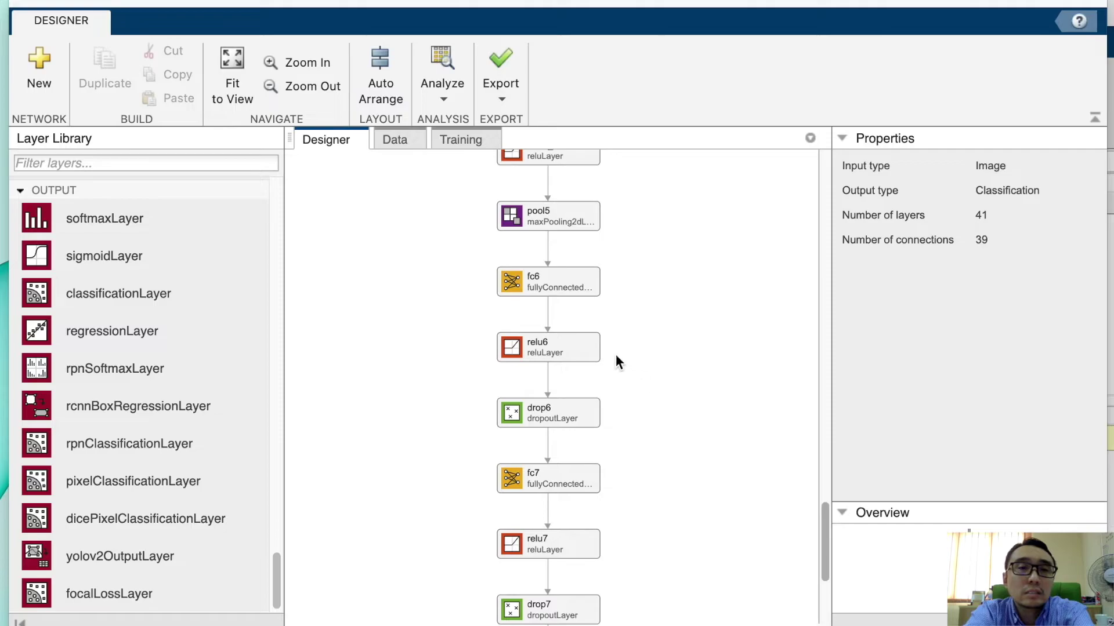
left_click(579, 283)
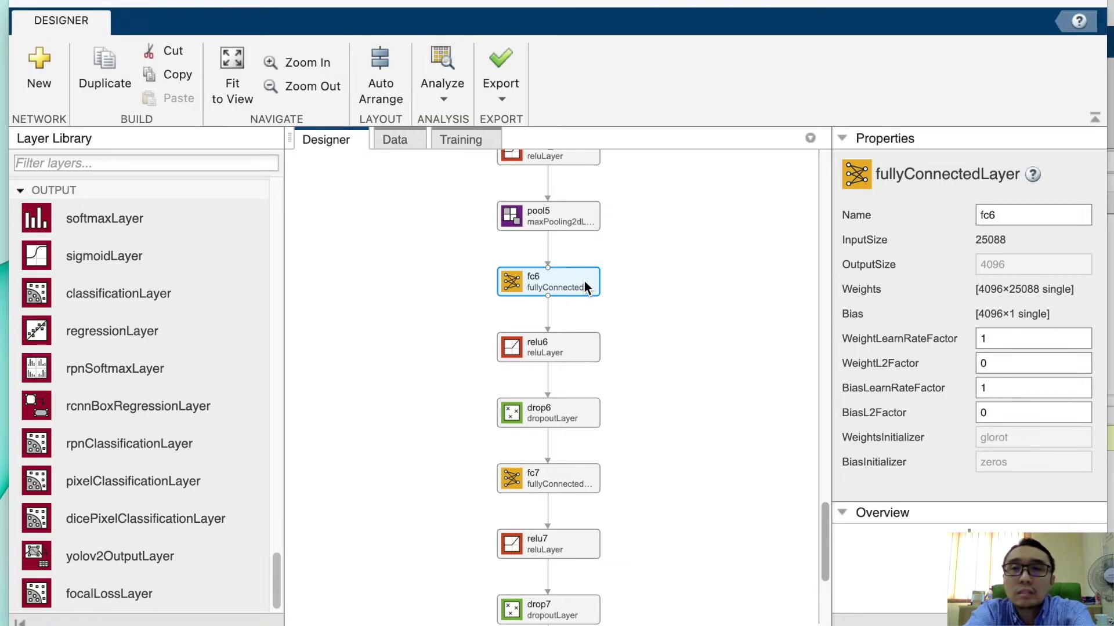
- Add a new fullyConnectedLayer to the network canvas beside fc6
scroll(219, 448, "up", 5)
scroll(222, 447, "up", 10)
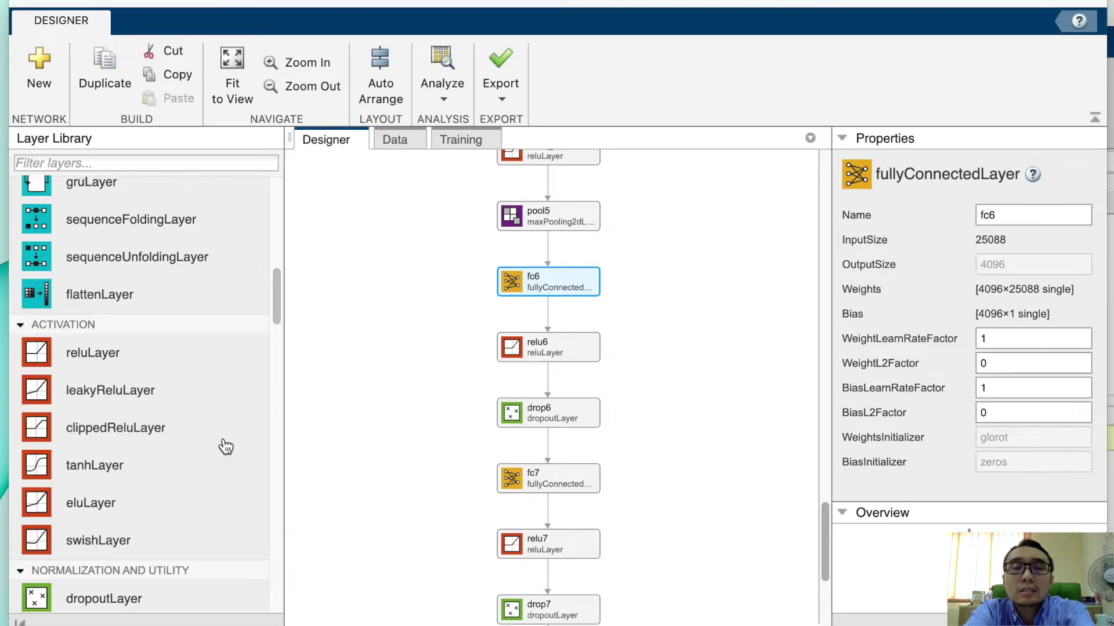
scroll(225, 447, "up", 8)
left_click_drag(169, 595, 391, 330)
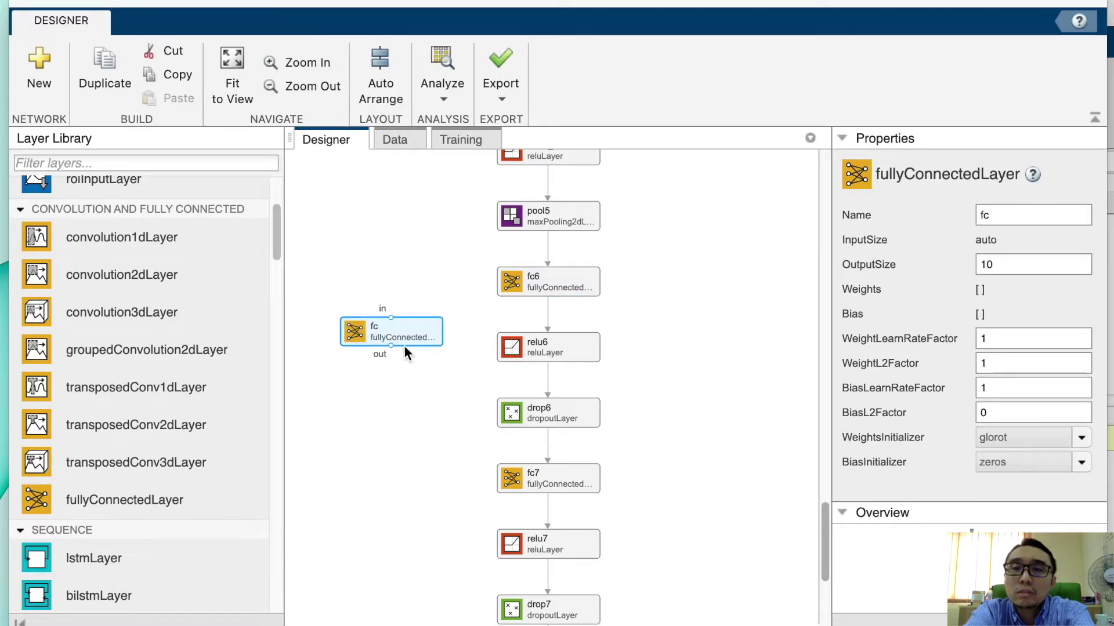
- Set the new fc layer's WeightL2Factor to 0, both WeightLearnRateFactor and BiasLearnRateFactor to 10, and OutputSize to 4096 like fc6
left_click(544, 276)
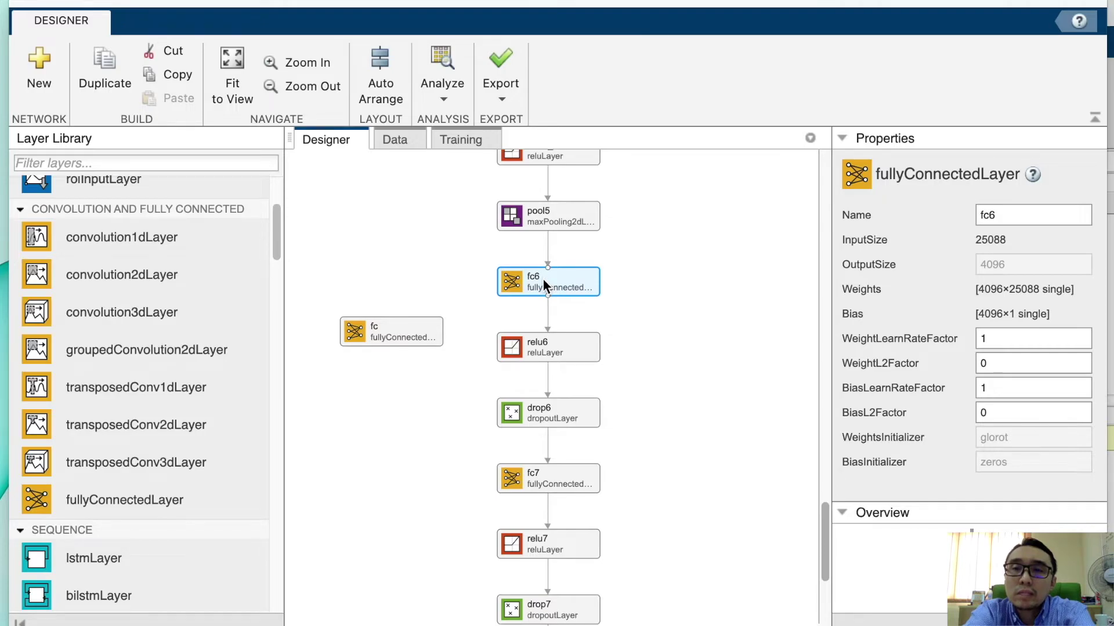
left_click(396, 338)
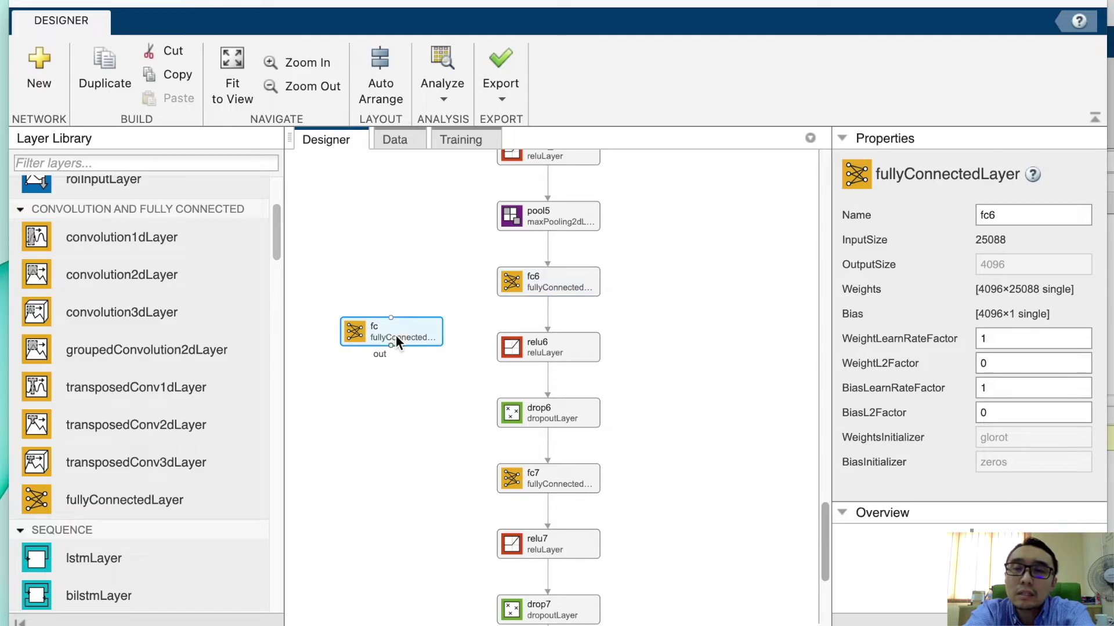
left_click(1001, 362)
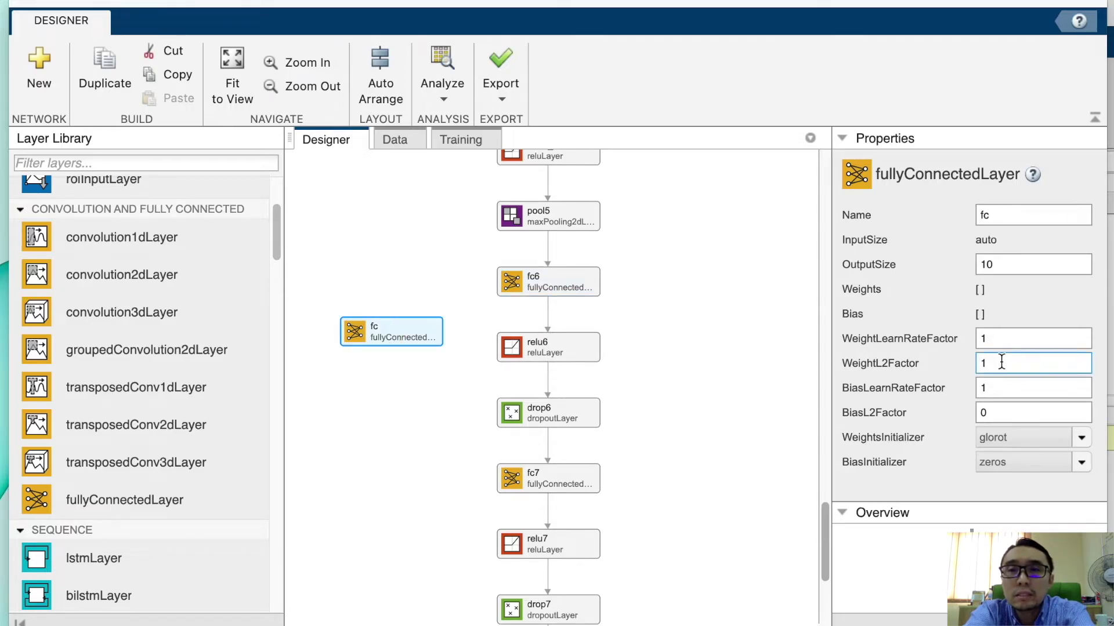
key("BackSpace")
type("0")
left_click(997, 336)
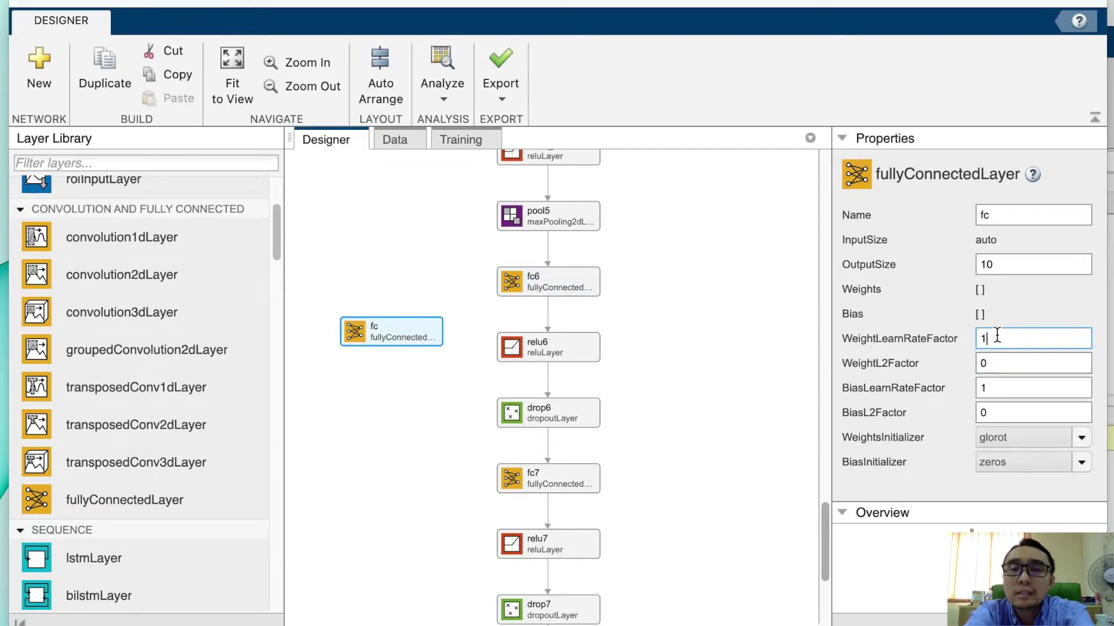
type("0")
left_click(994, 389)
type("0")
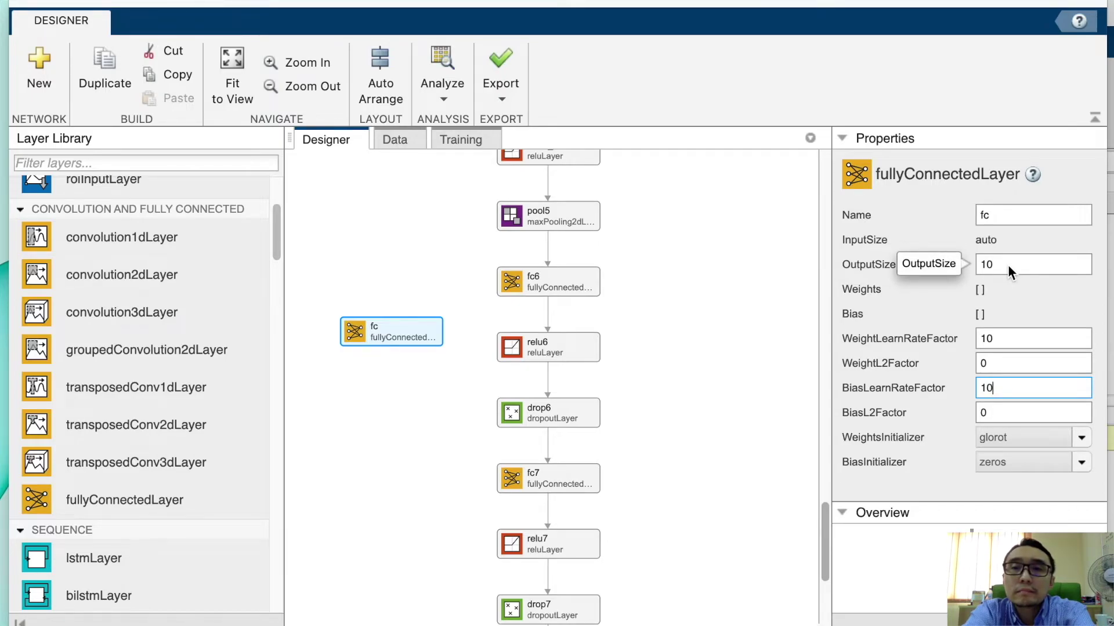
left_click(569, 283)
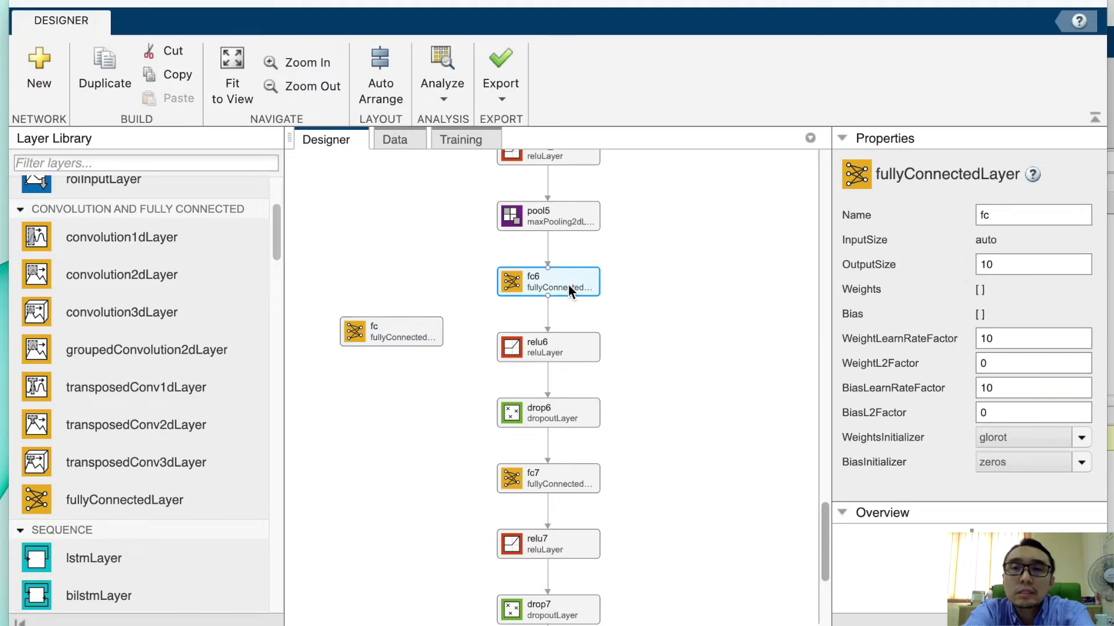
left_click(443, 330)
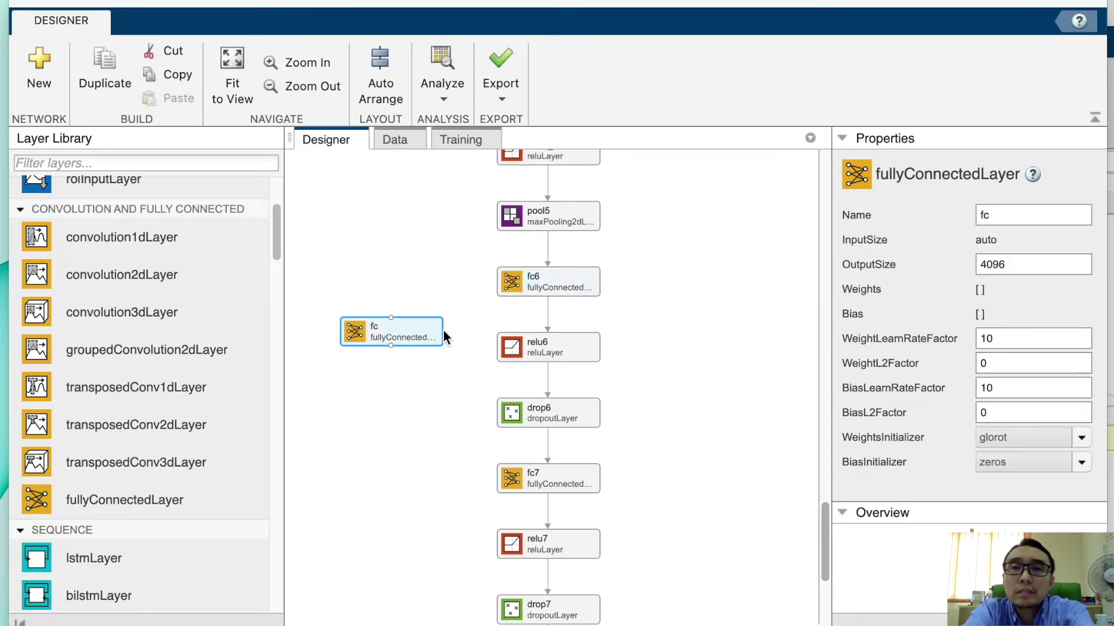
- Delete fc6 and put the new fc layer in its place, connected between pool5 and relu6
left_click(561, 283)
key("Delete")
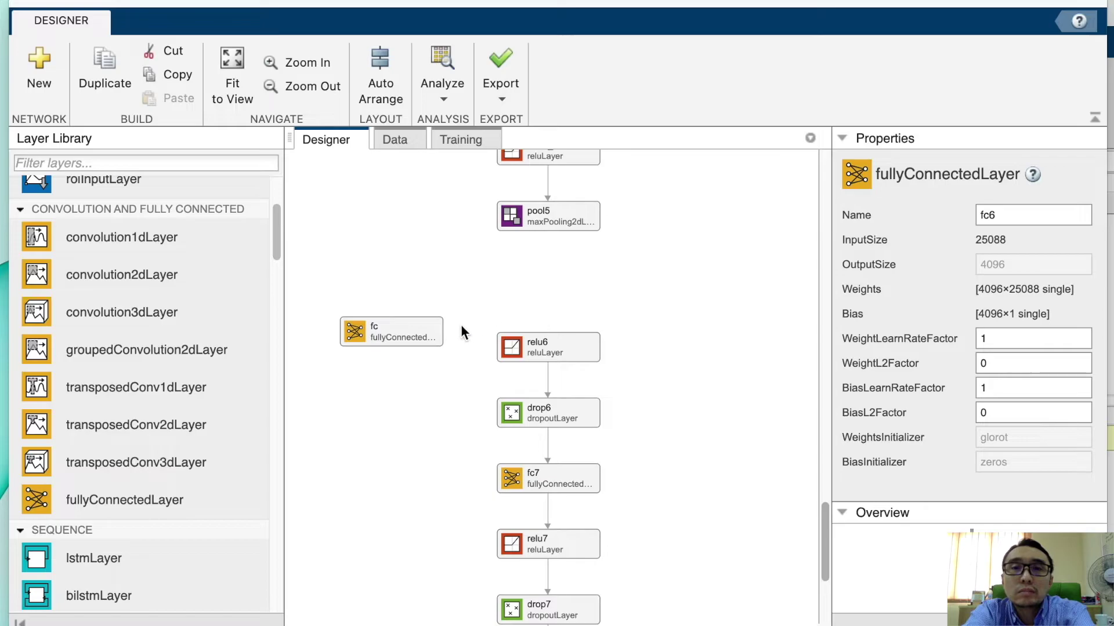
left_click_drag(423, 333, 579, 276)
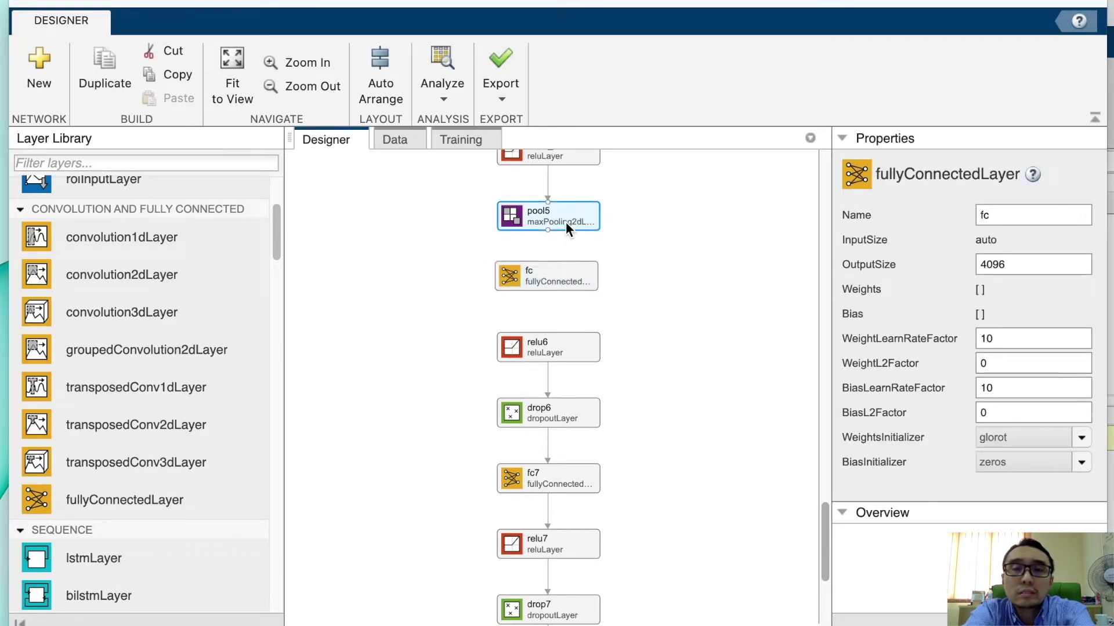
left_click(566, 223)
left_click_drag(550, 230, 546, 257)
left_click(566, 281)
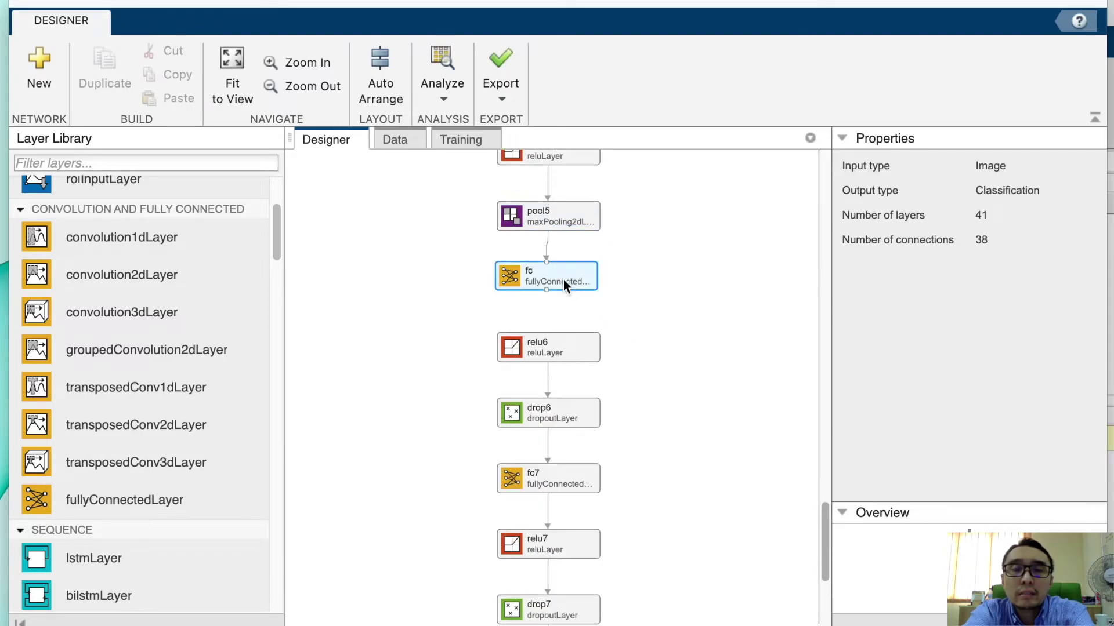
left_click(545, 309)
left_click_drag(546, 290, 545, 331)
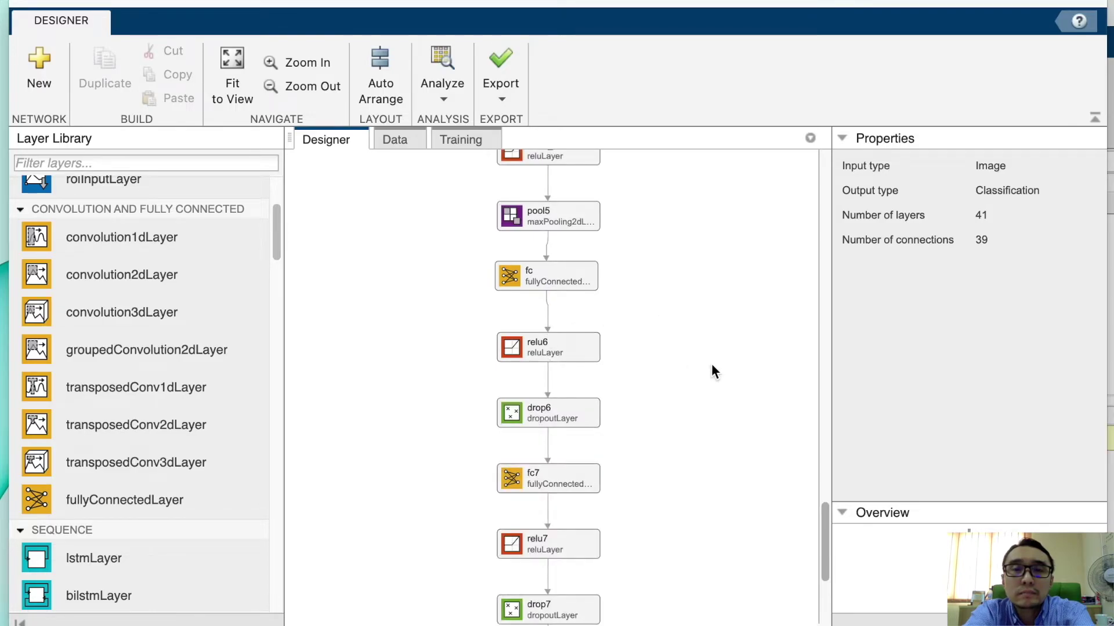
- Analyze the corrected network for training, close the analyzer, and look over the network's final layers
left_click(442, 58)
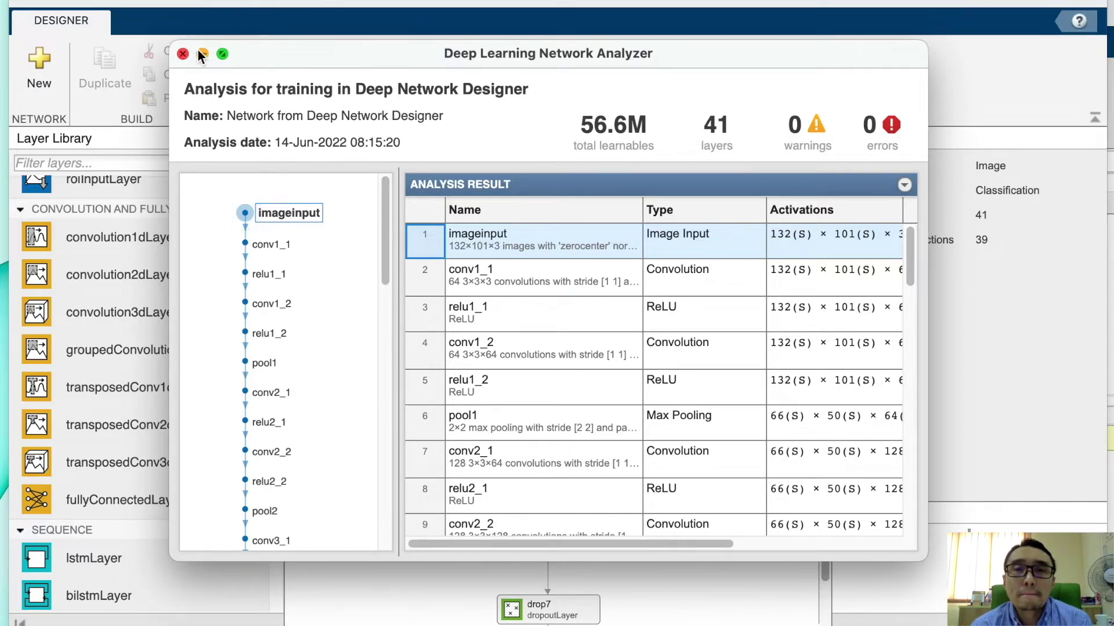
left_click(183, 54)
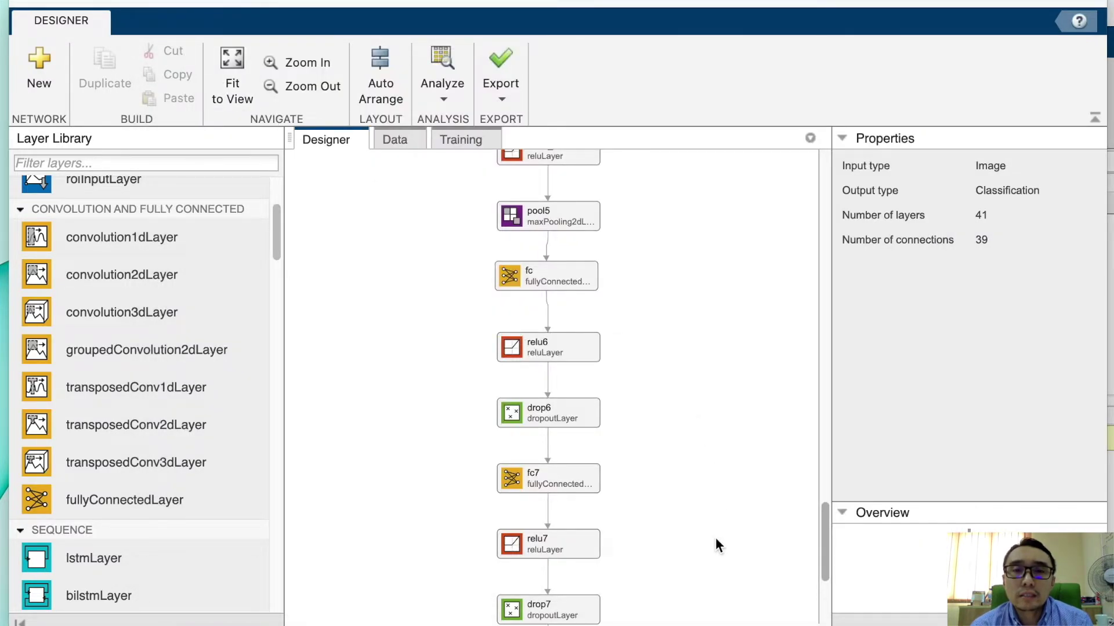
scroll(716, 539, "down", 3)
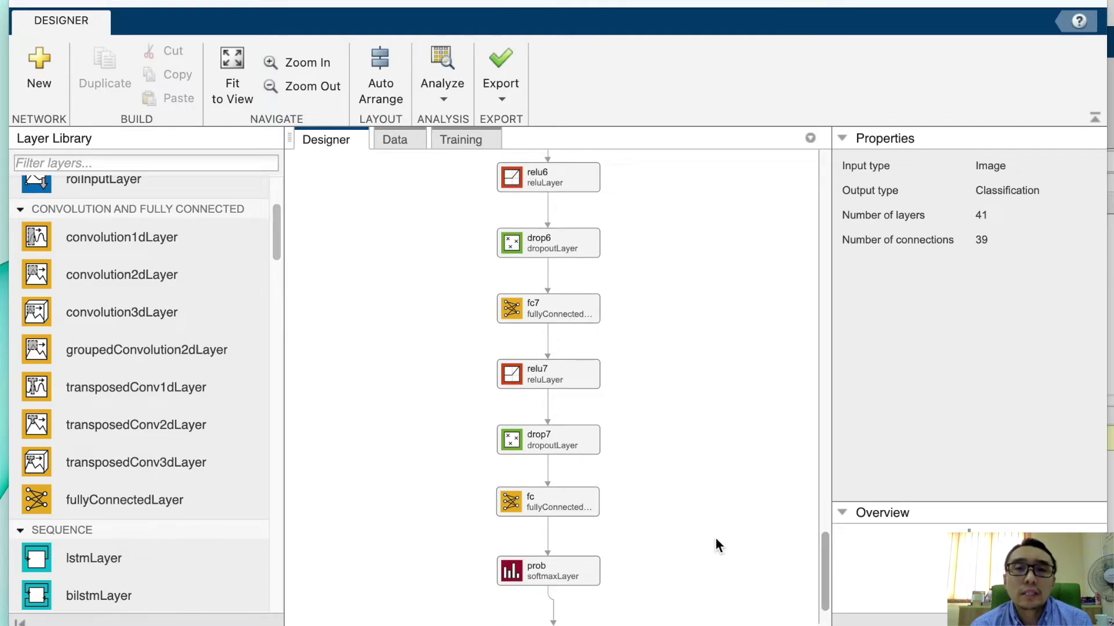
scroll(716, 539, "down", 2)
scroll(716, 539, "up", 2)
scroll(715, 537, "up", 3)
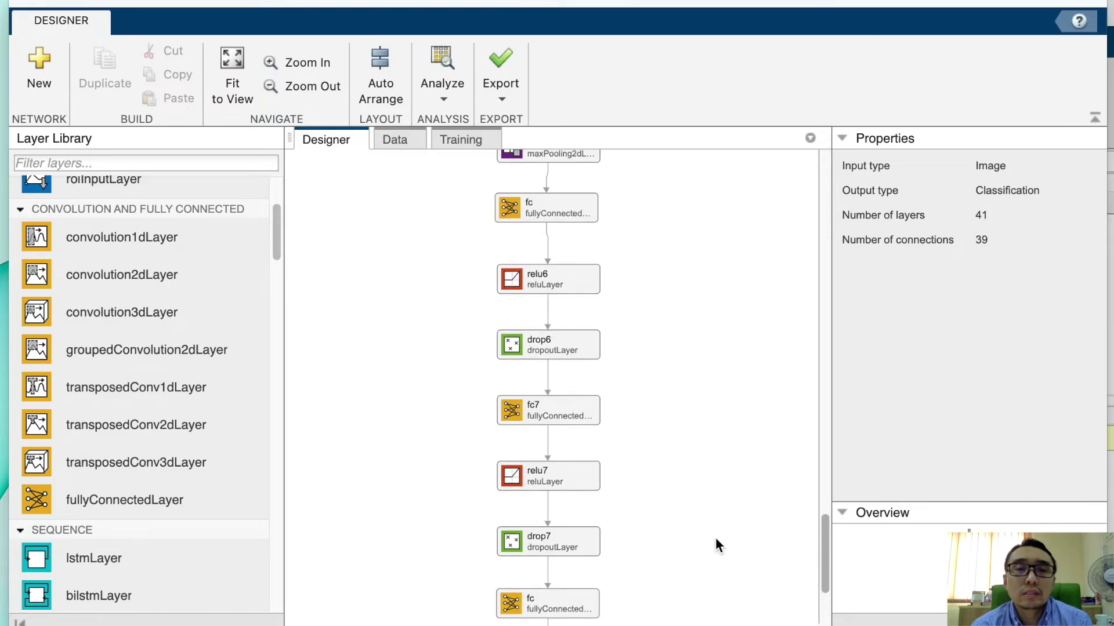
scroll(716, 539, "up", 2)
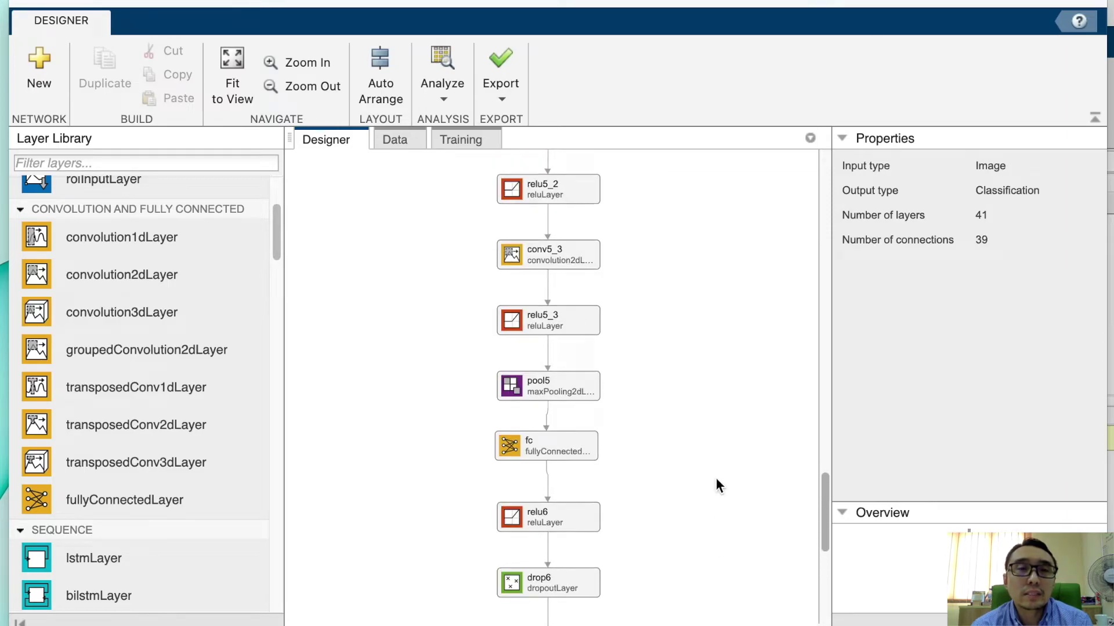
- Open the training options, keep sgdm as the solver and set InitialLearnRate to 0.0001
left_click(408, 142)
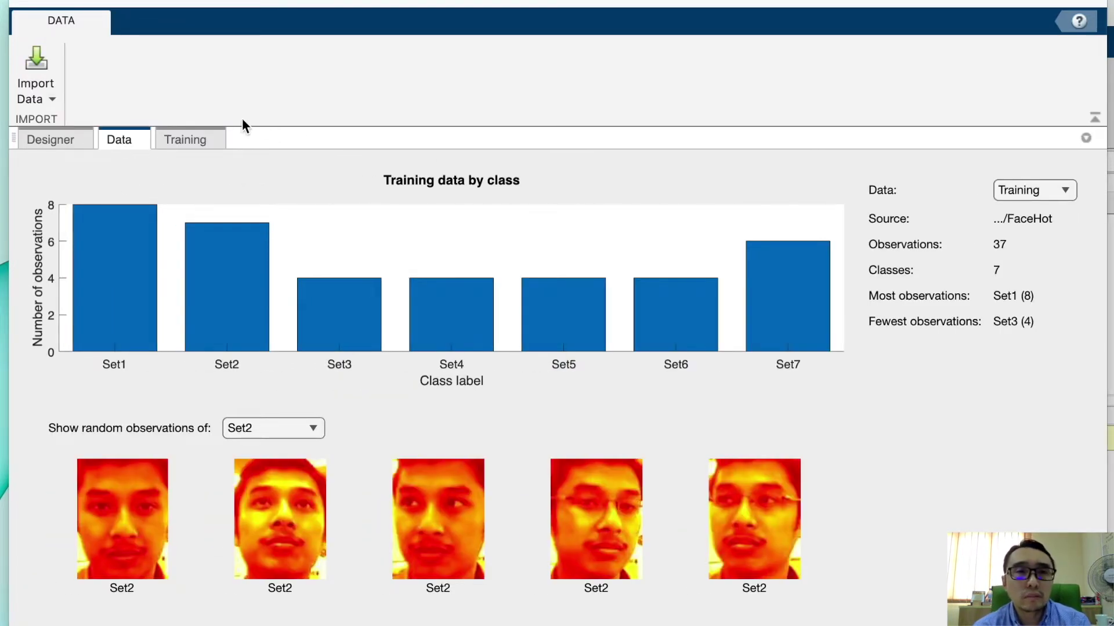
left_click(200, 139)
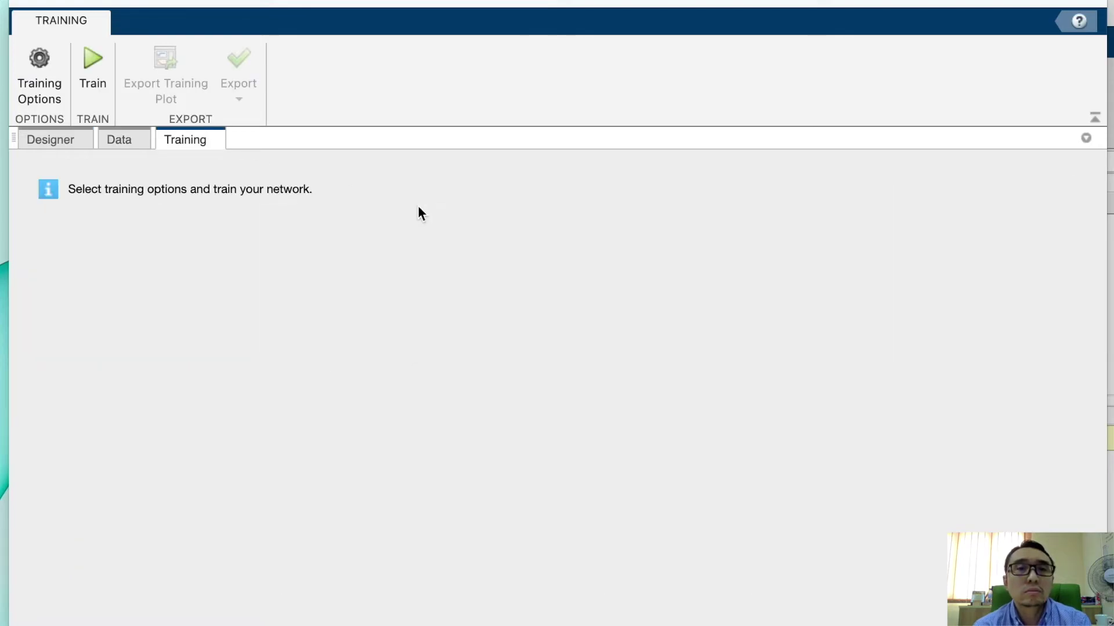
left_click(44, 89)
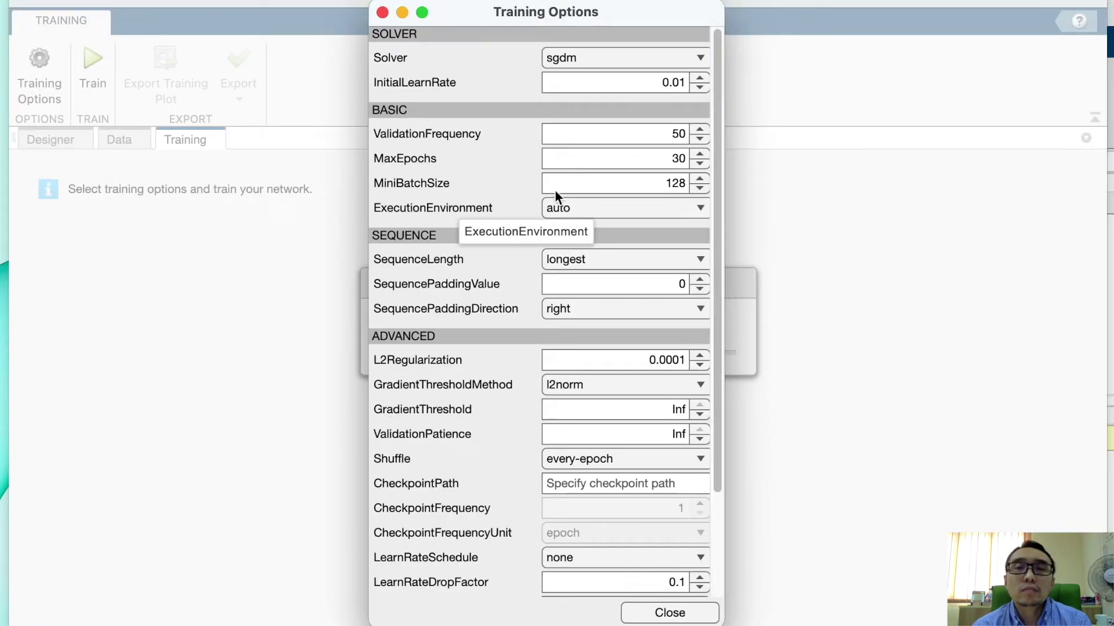
left_click(689, 58)
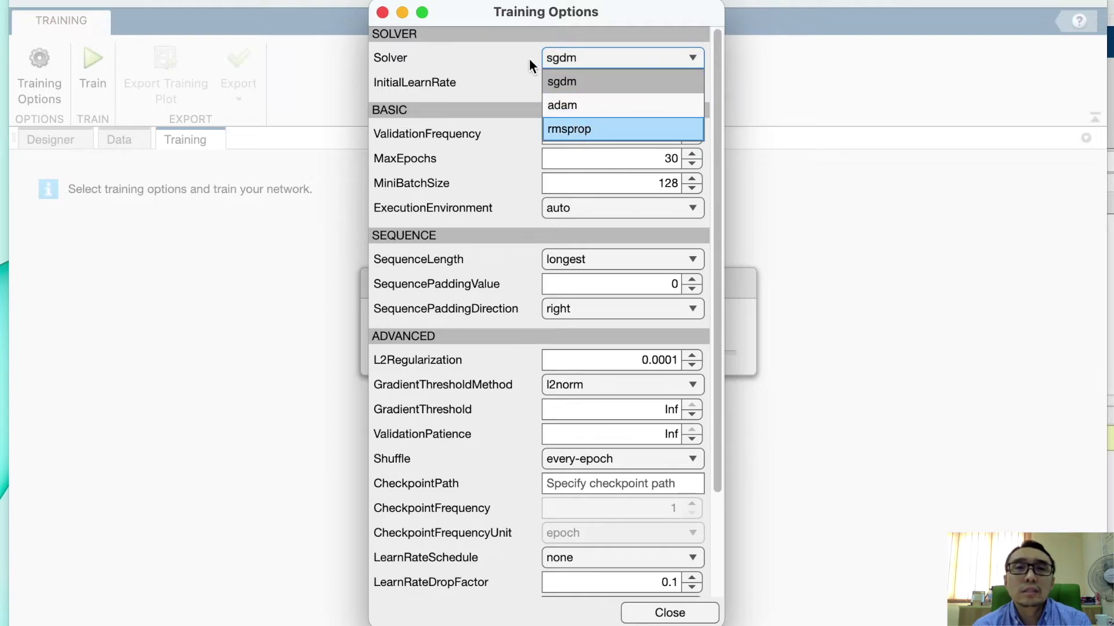
left_click(482, 55)
left_click(664, 82)
type("0001")
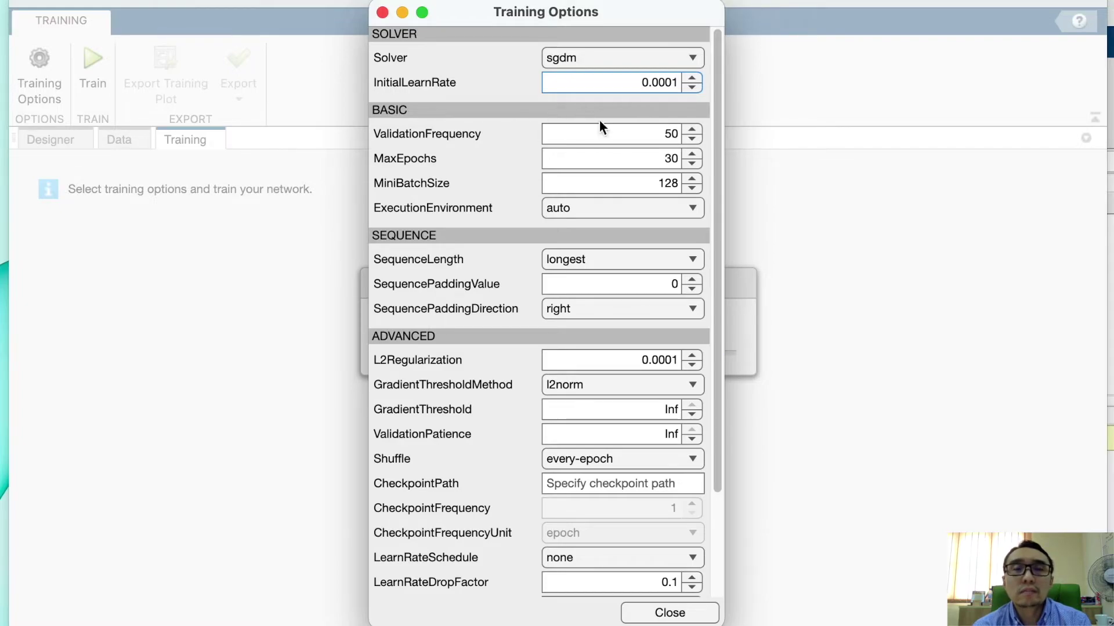
- Set ValidationFrequency to 5 and MiniBatchSize to 4 in the training options, and train the network
left_click(671, 133)
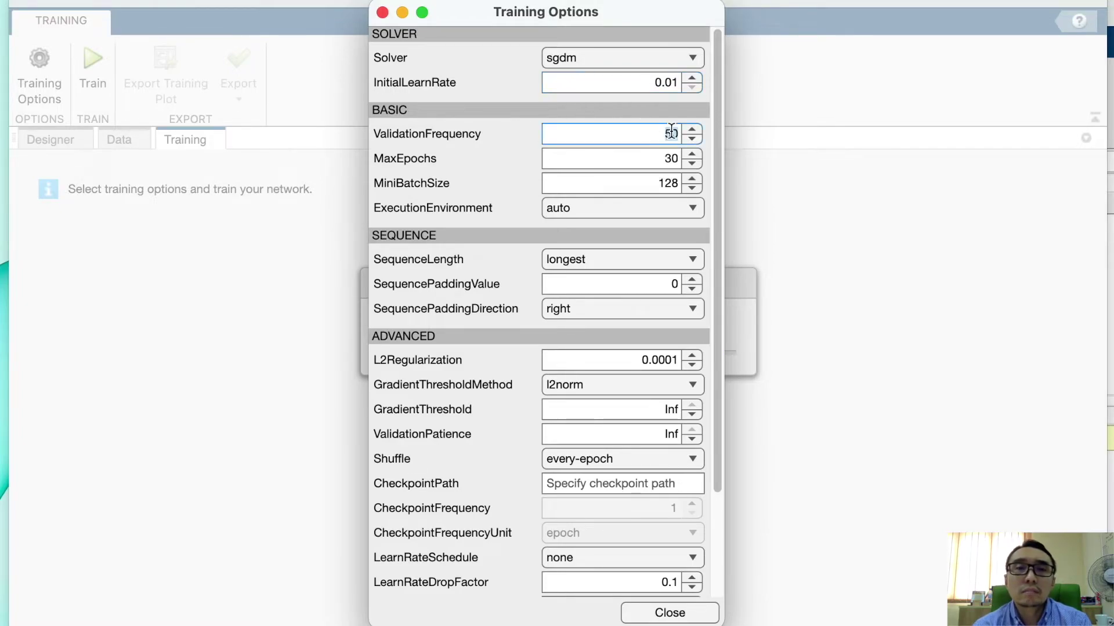
key("BackSpace")
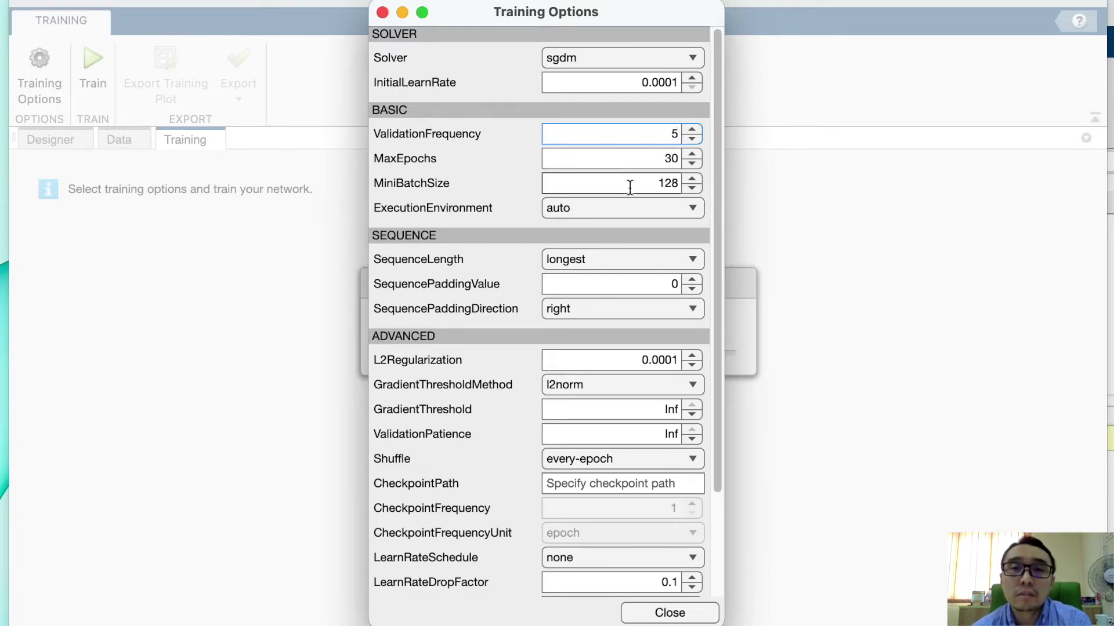
double_click(669, 184)
type("4")
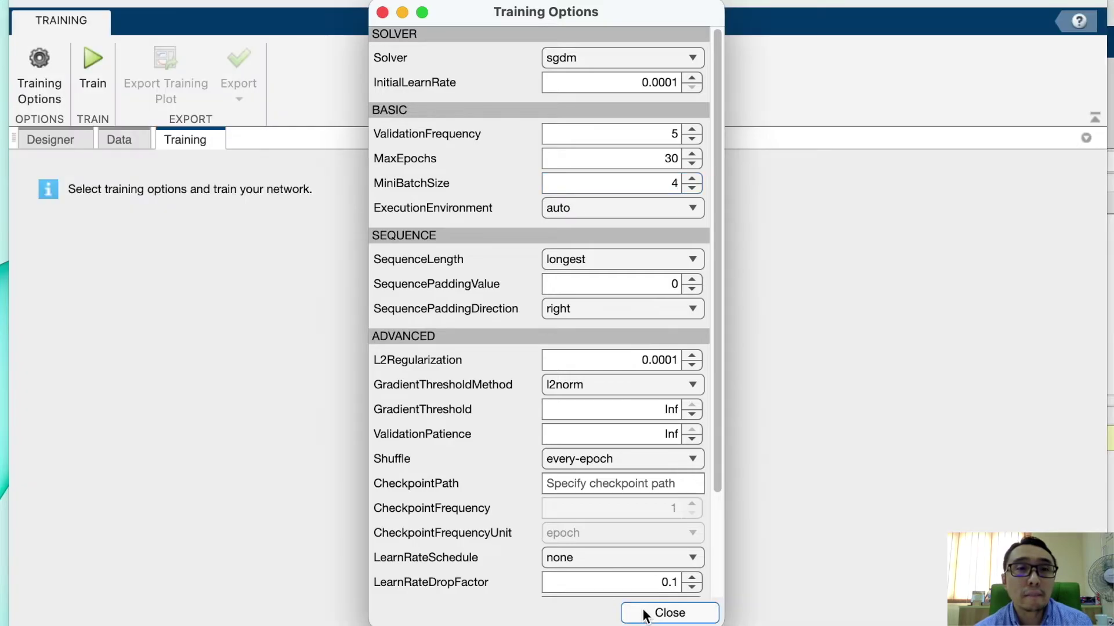
left_click(645, 614)
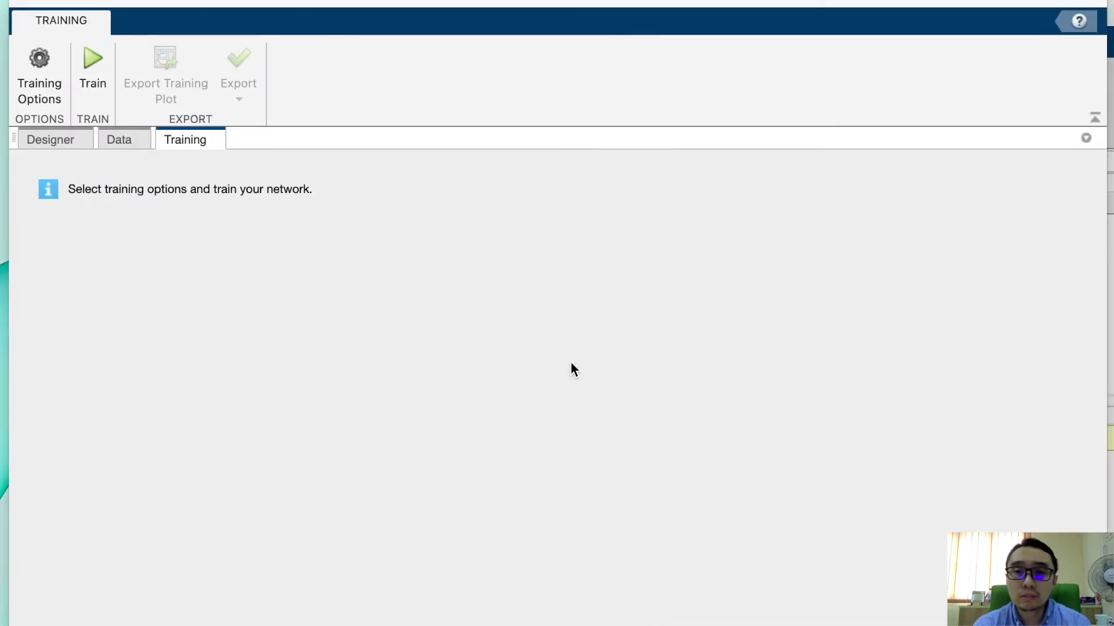
left_click(87, 55)
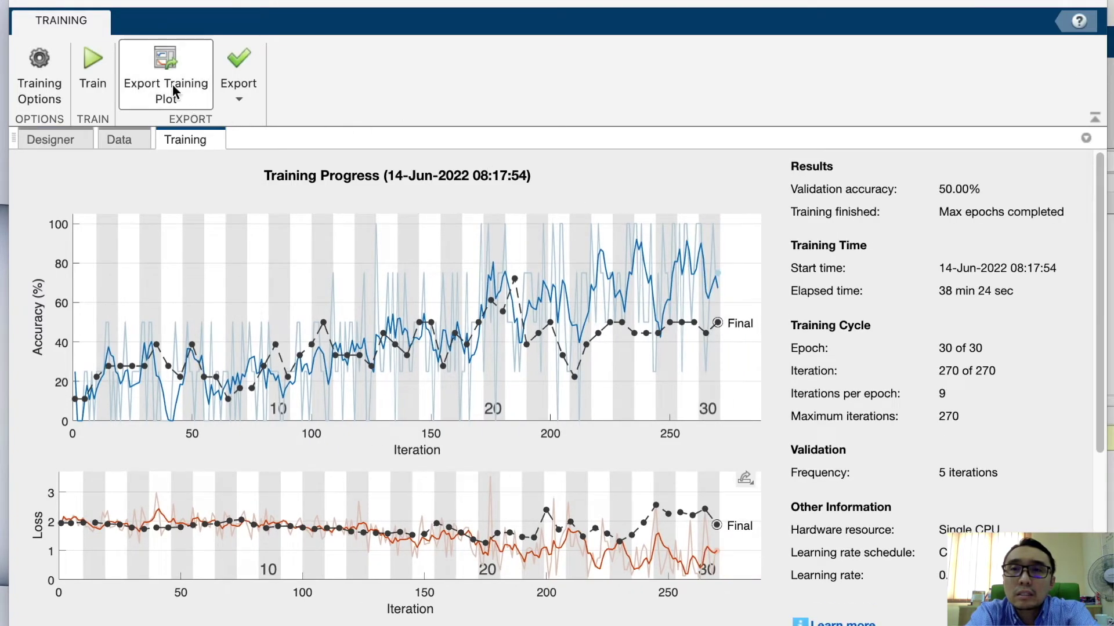
- Export the trained network and its training results to the workspace
left_click(245, 97)
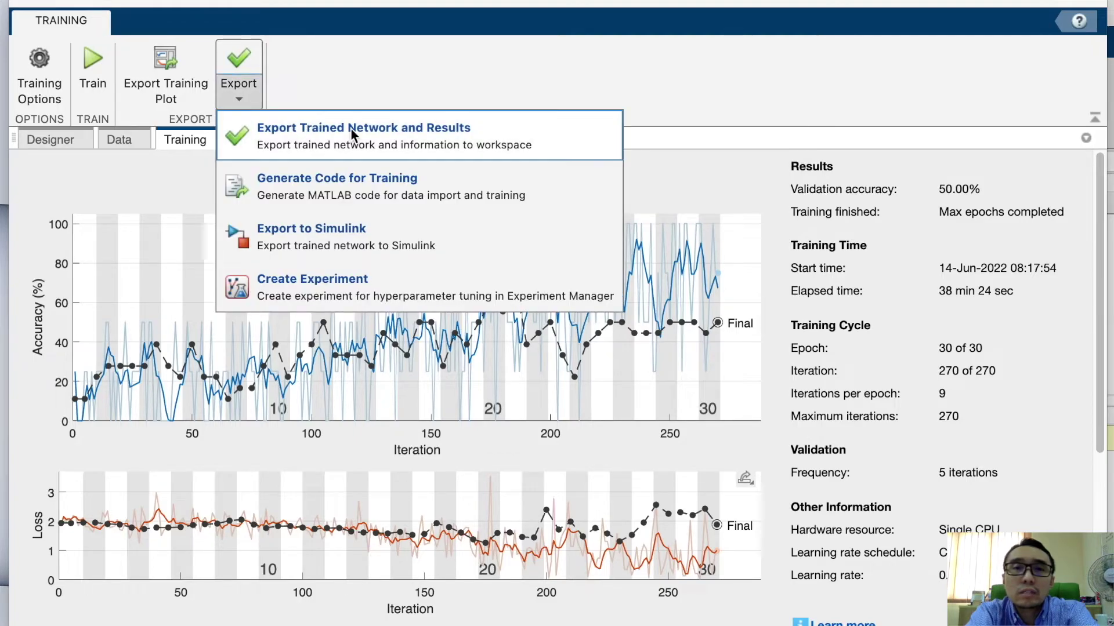
left_click(380, 129)
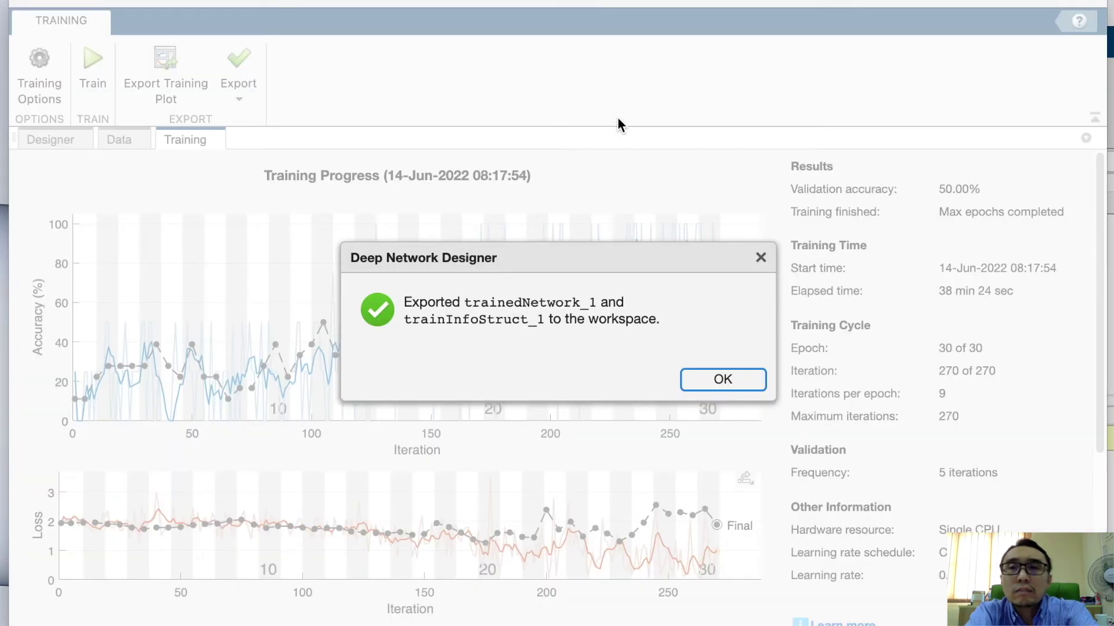
left_click(734, 382)
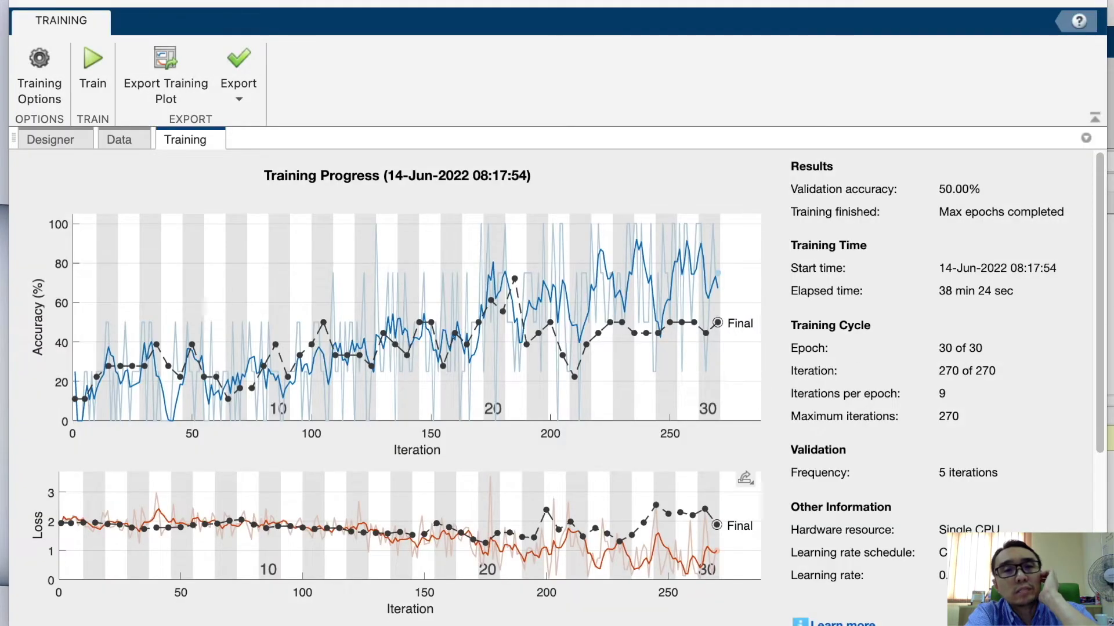
- Switch to the main MATLAB window and uncomment the classify, imshow, label and title lines 14 to 17 in transfer_learning_face.m
key("super+Tab")
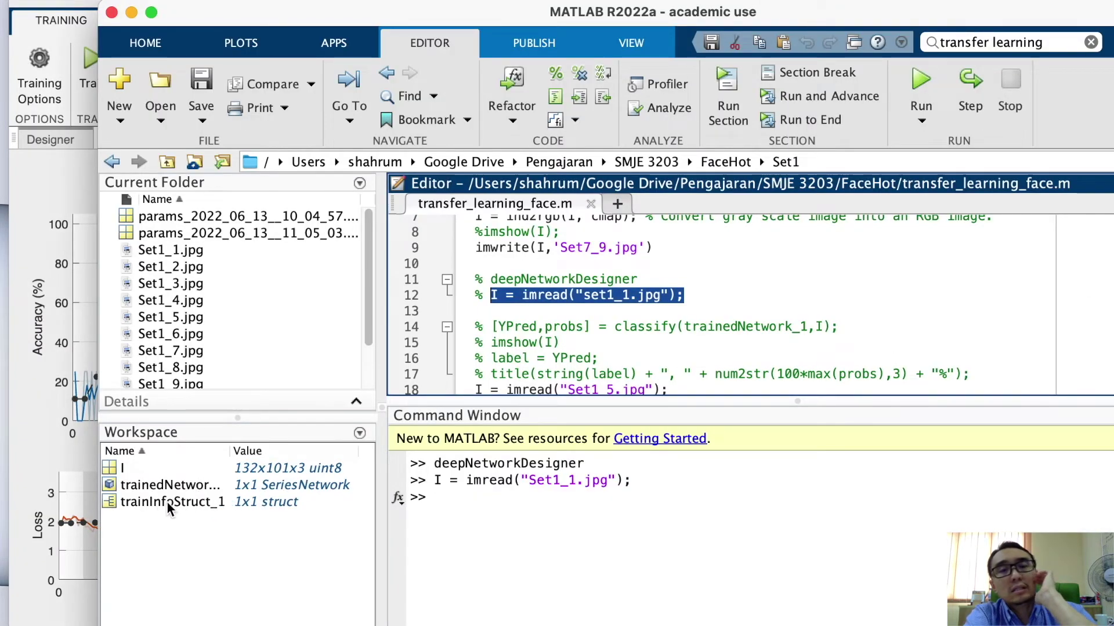
scroll(638, 331, "down", 1)
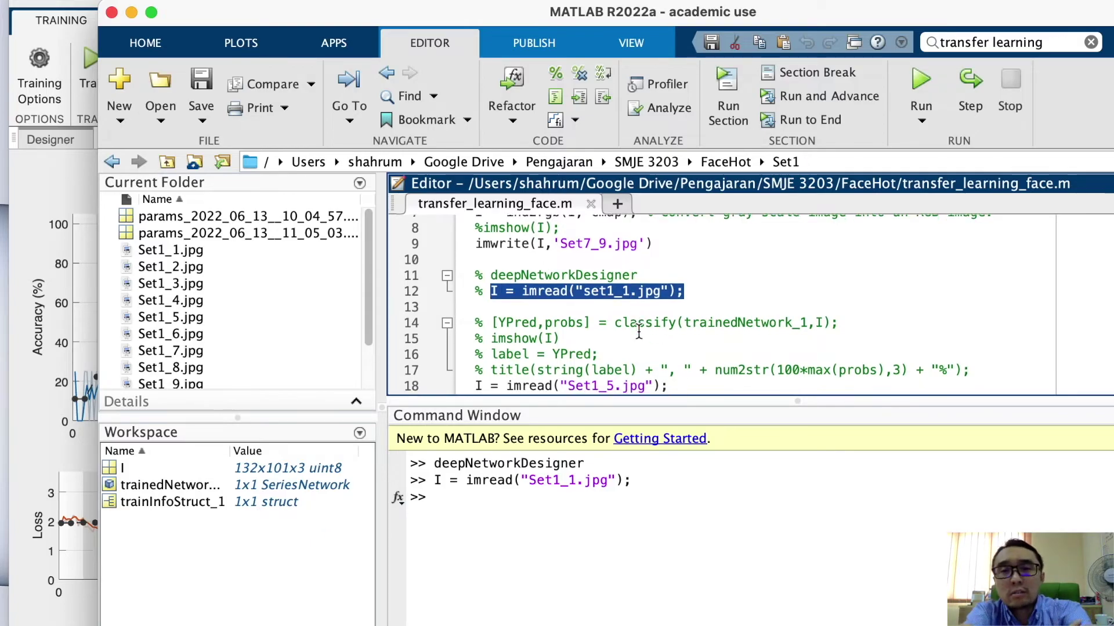
left_click_drag(974, 360, 461, 329)
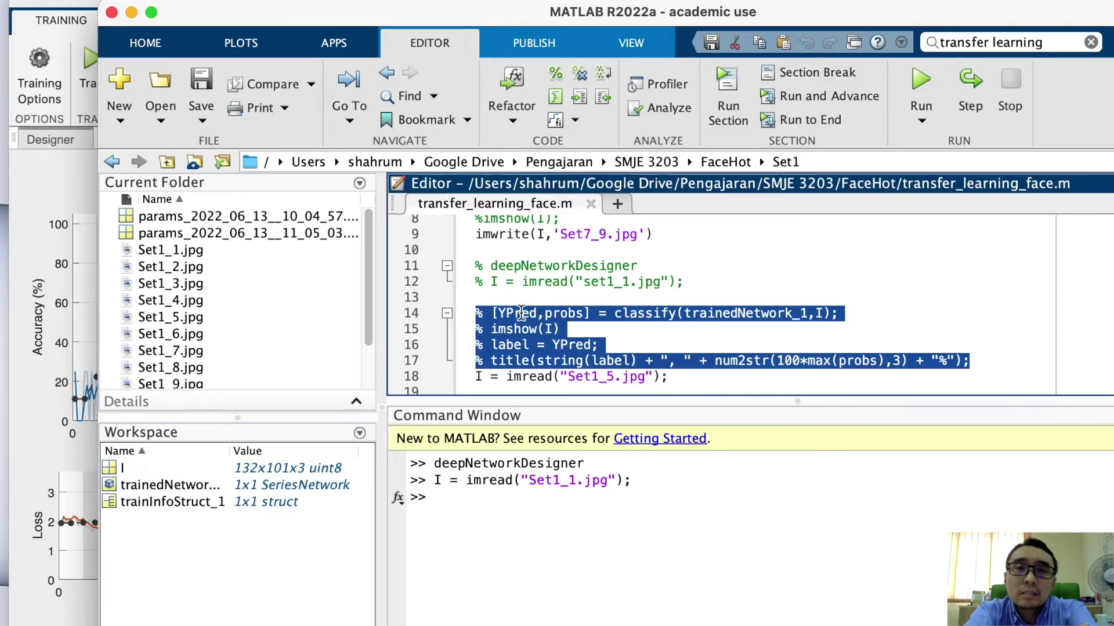
key("super+t")
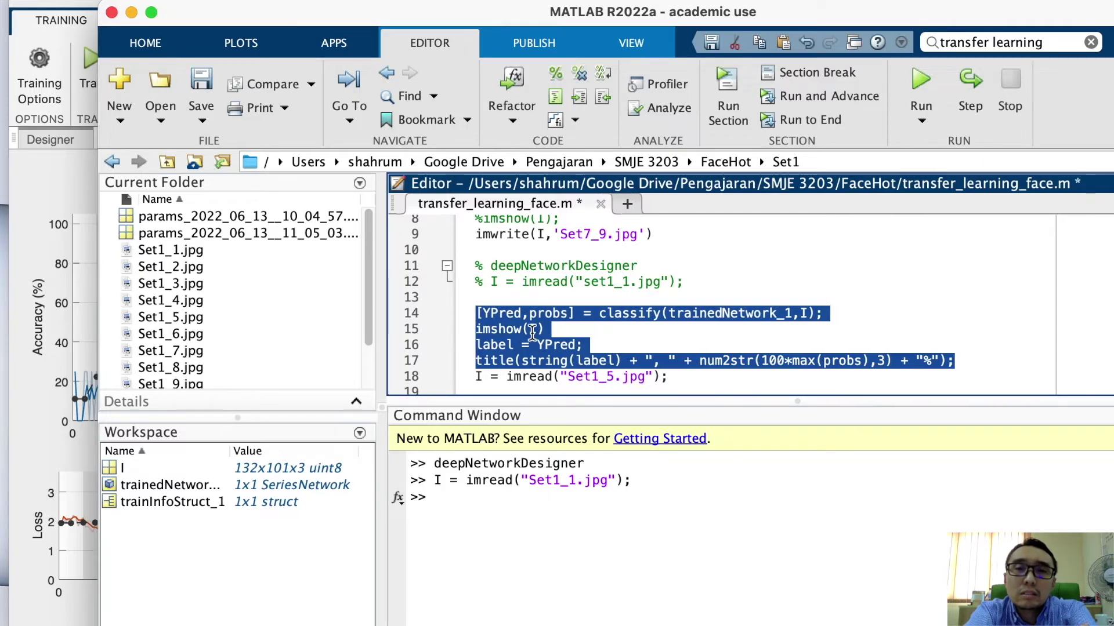
- Copy the four uncommented classification lines, run them in the Command Window on the loaded Set1_1.jpg image, and move the result figure aside
right_click(532, 332)
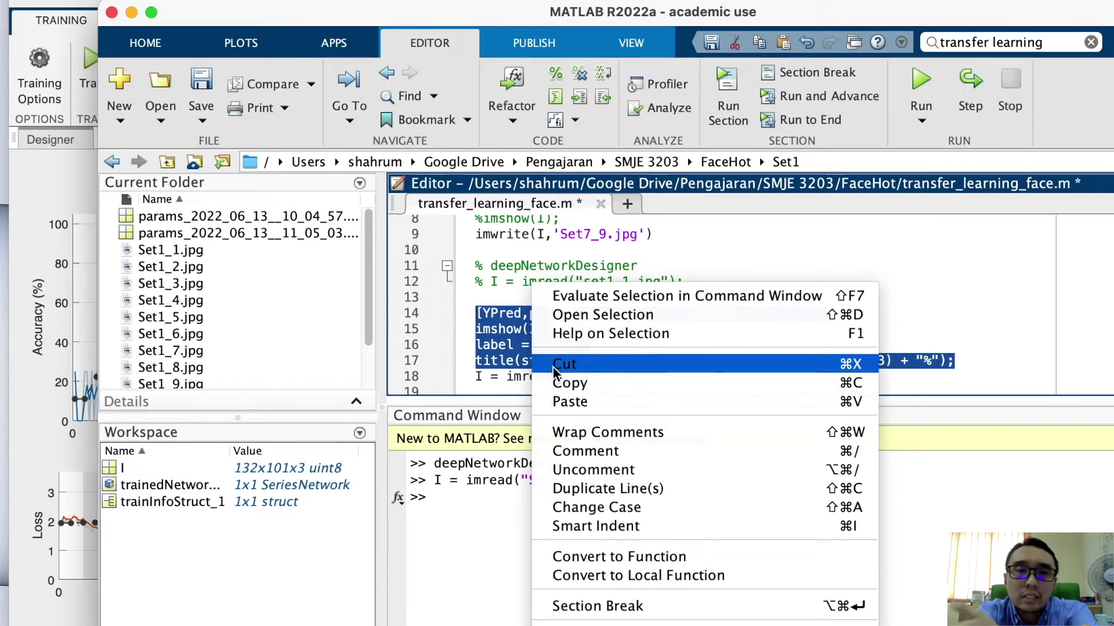
left_click(562, 384)
left_click(492, 491)
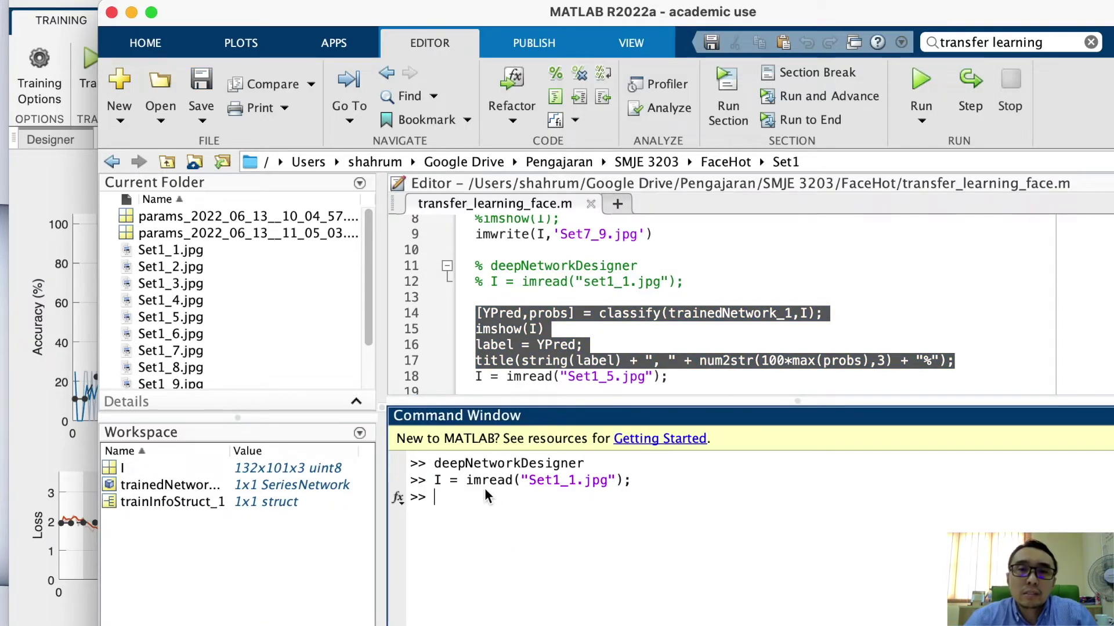
key("super+v")
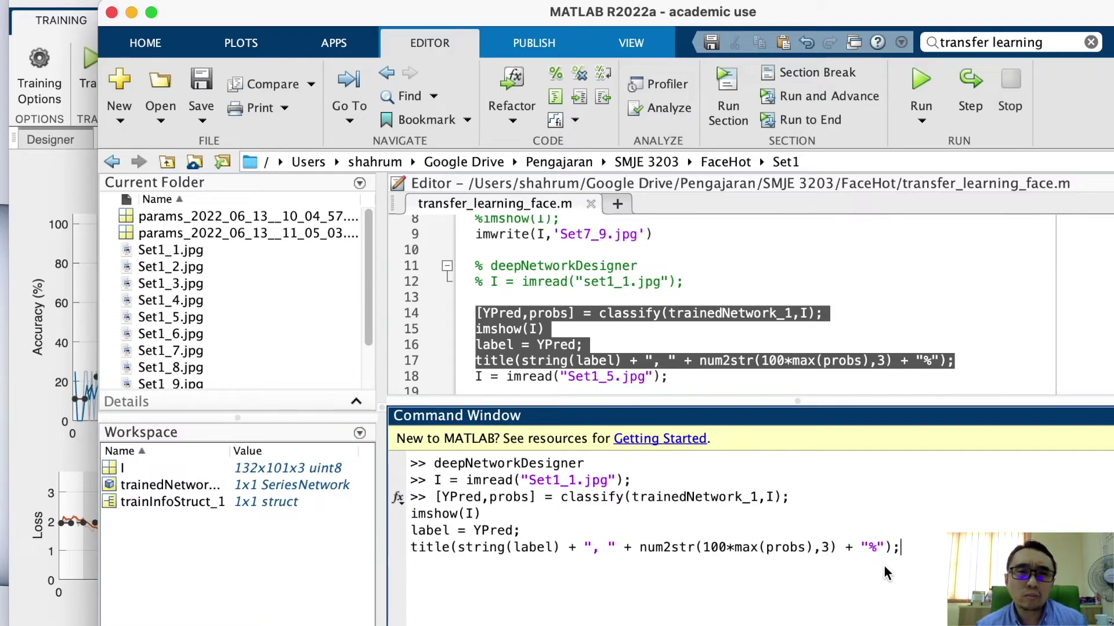
key("Return")
left_click_drag(116, 392, 997, 185)
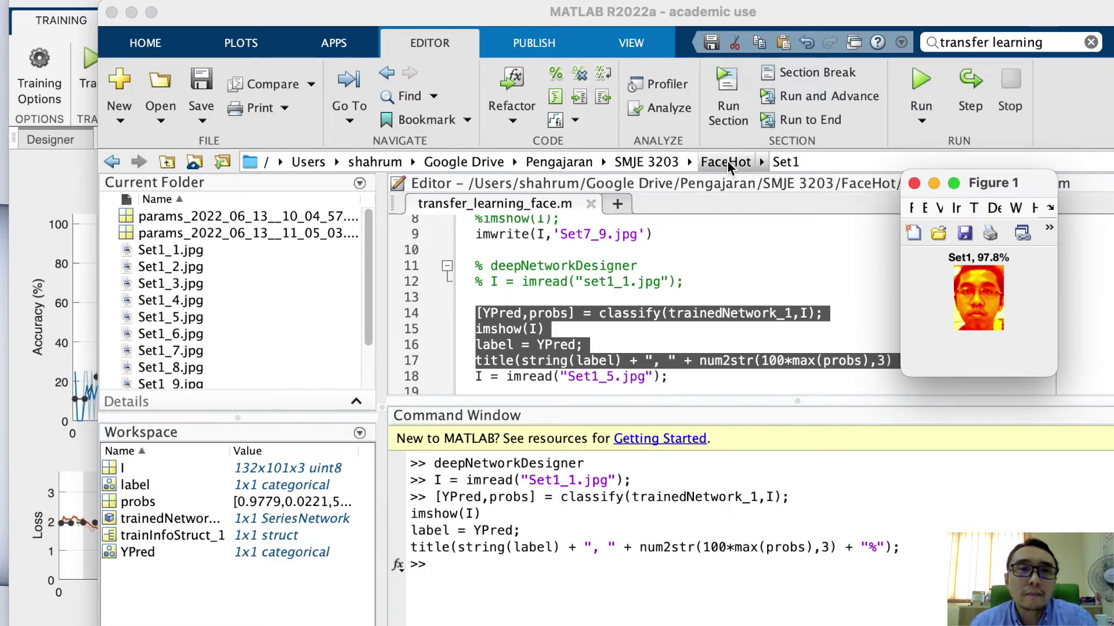
- Go up to the FaceHot folder and make its Set4 subfolder the current folder
left_click(716, 179)
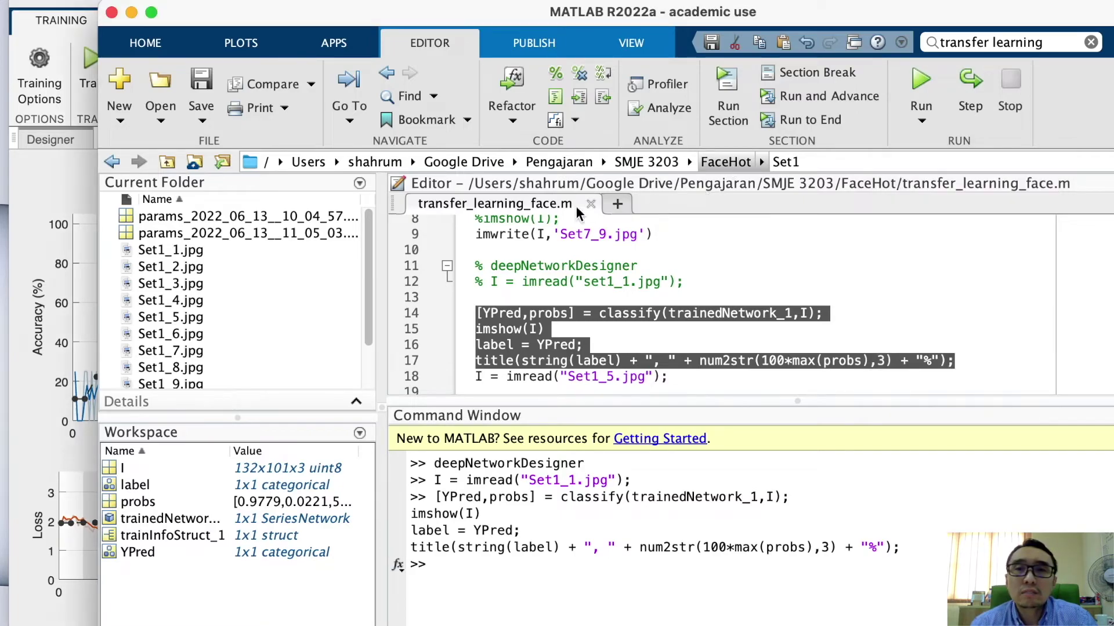
key("super+0")
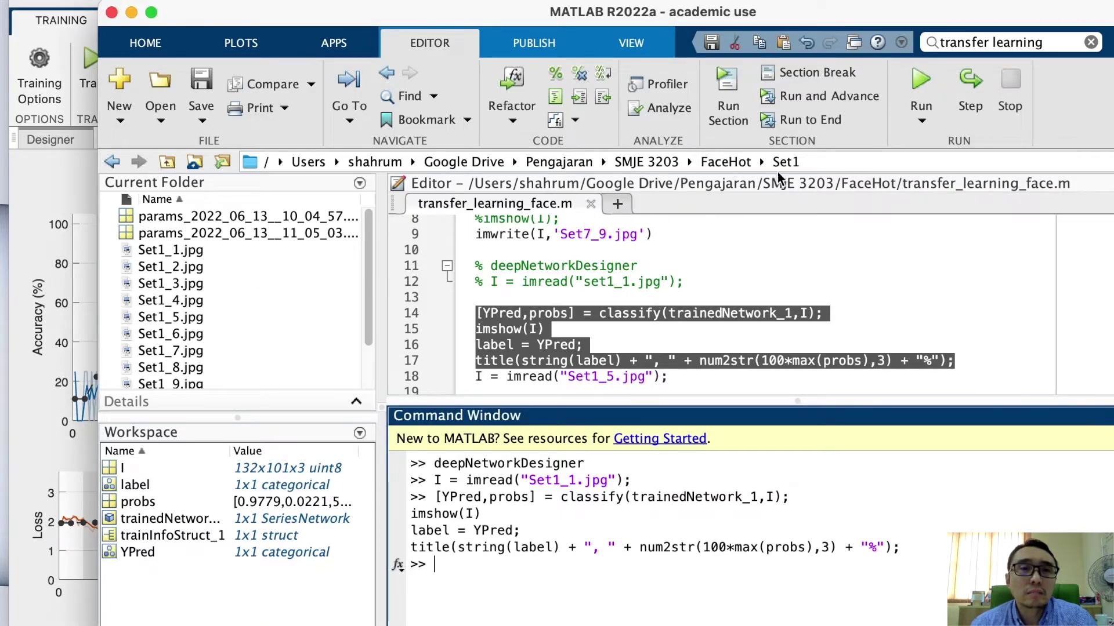
left_click(723, 160)
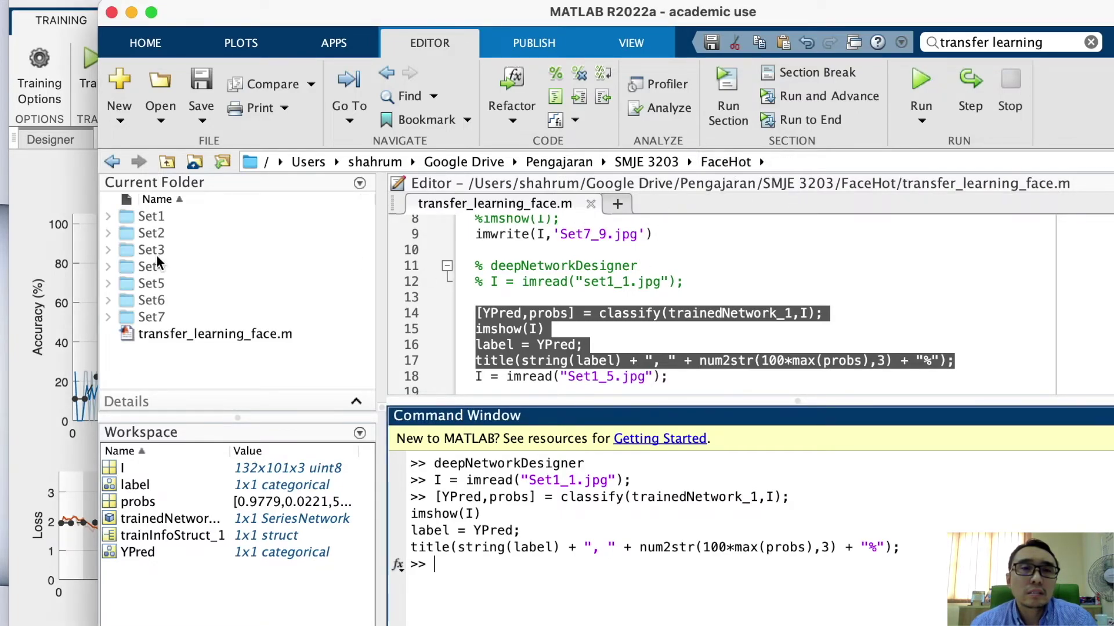
mouse_move(164, 250)
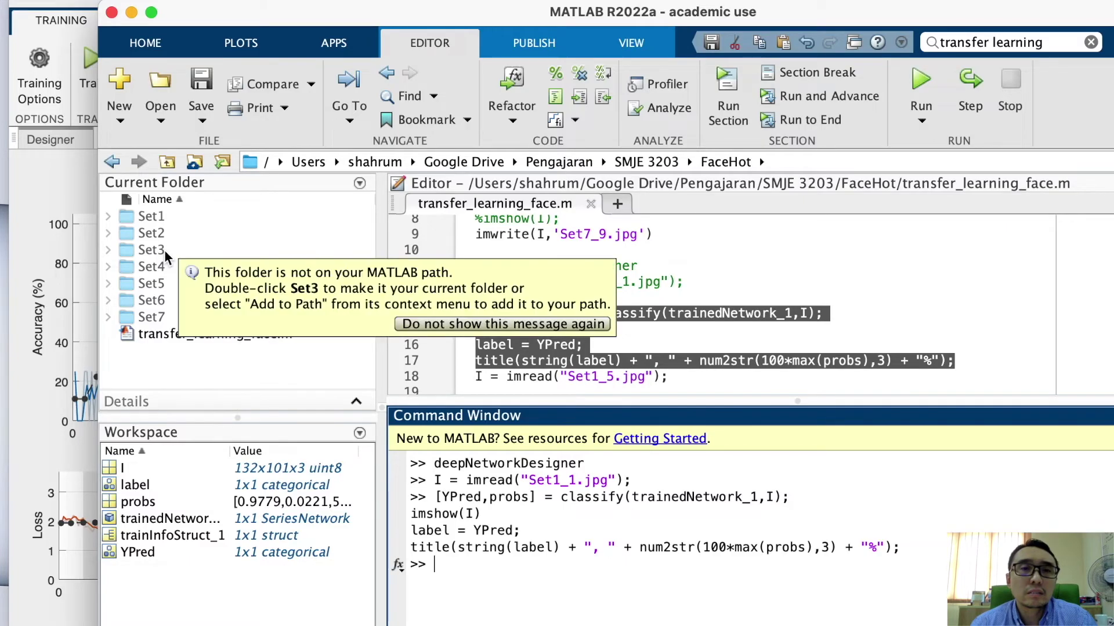
double_click(152, 266)
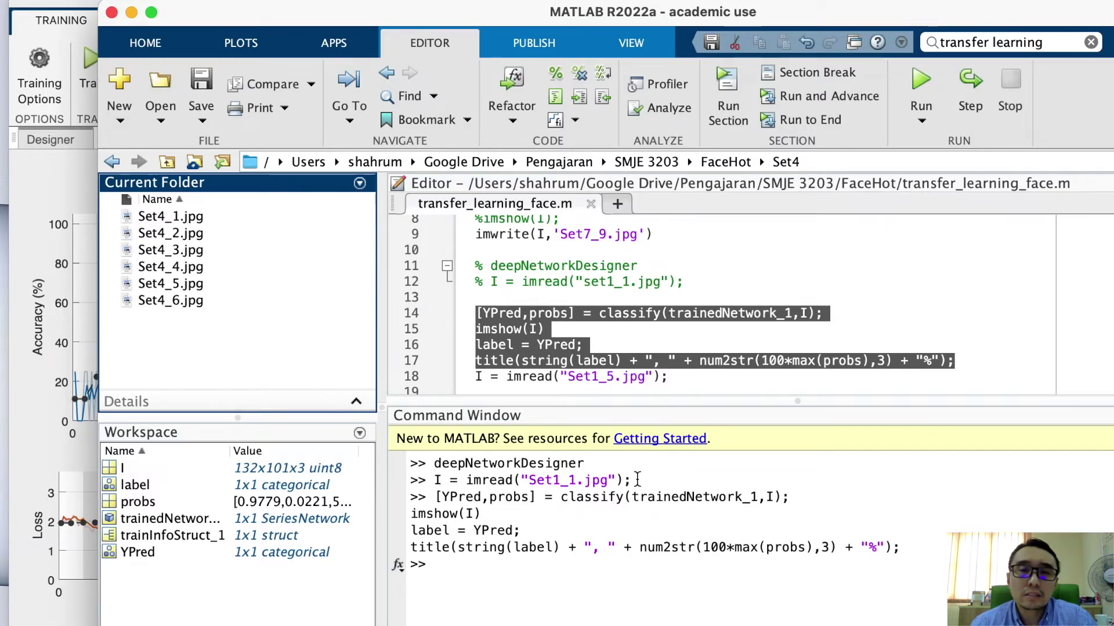
- Reuse the earlier imread command in the Command Window, changing the file to Set4_4.jpg, and run it to load that image into I
left_click_drag(633, 480, 436, 484)
left_click(462, 566)
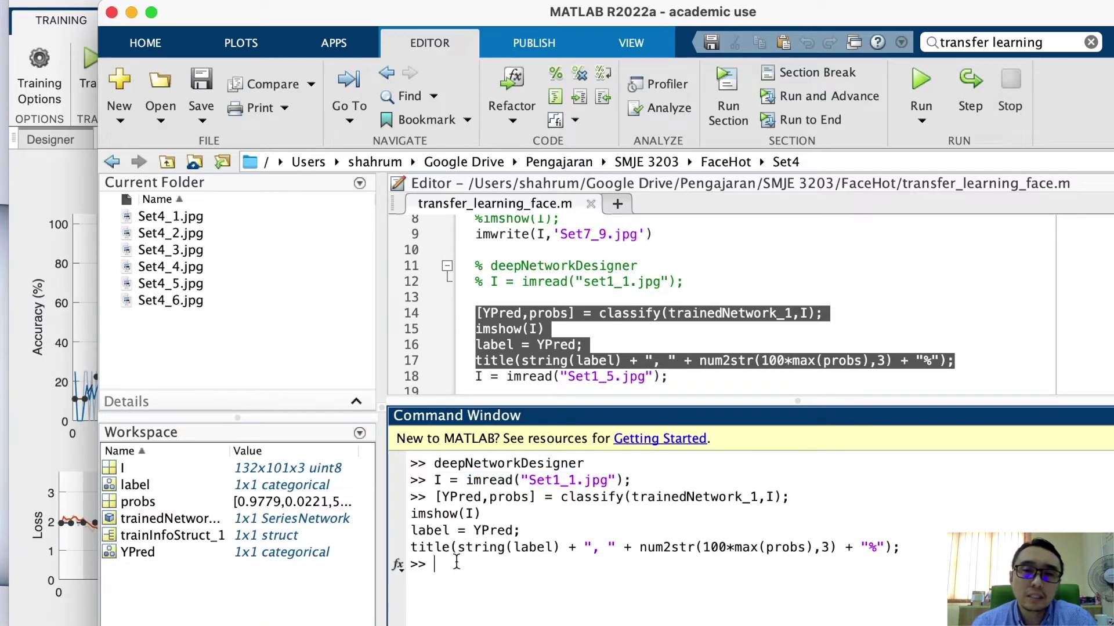
key("super+v")
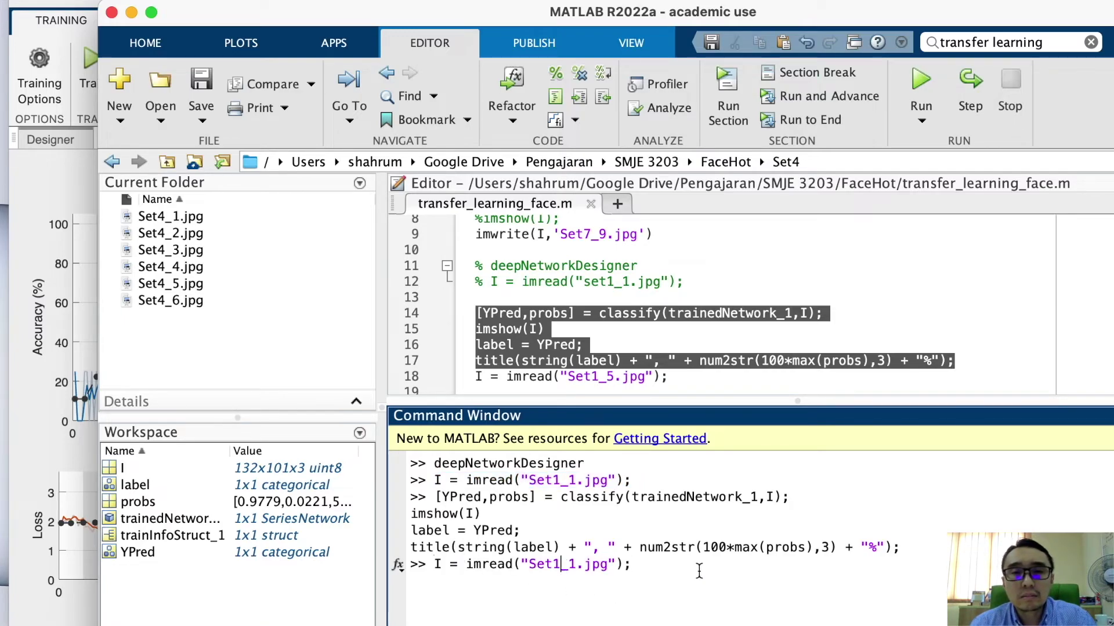
key("Left")
key("Left")
key("Left")
key("Left")
key("Left")
key("Left")
key("Left")
key("Left")
key("Left")
key("BackSpace")
type("4")
key("Right")
key("Right")
key("BackSpace")
type("4")
key("Return")
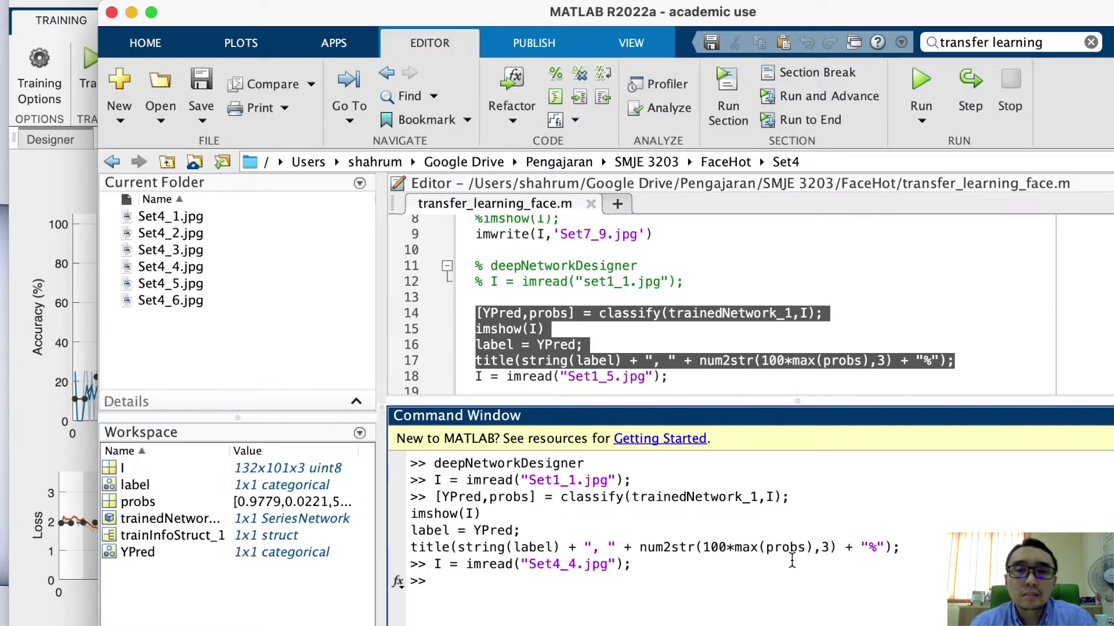
- Copy script lines 14 to 17 again, substitute them for the stray imread line at the prompt, and run them to classify Set4_4.jpg
key("super+v")
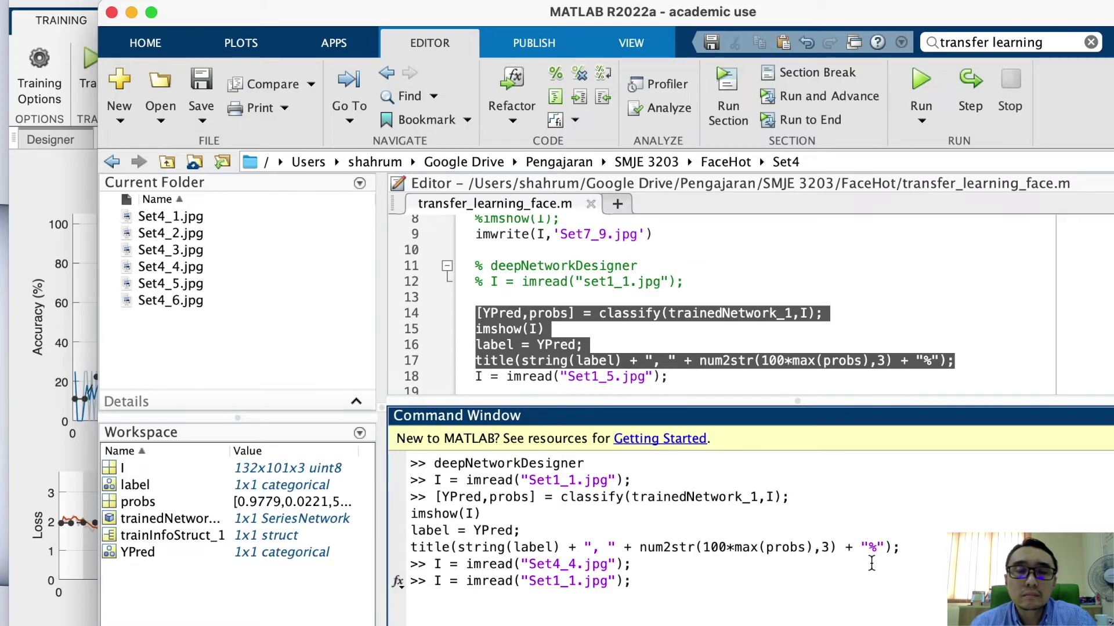
left_click_drag(928, 550, 517, 532)
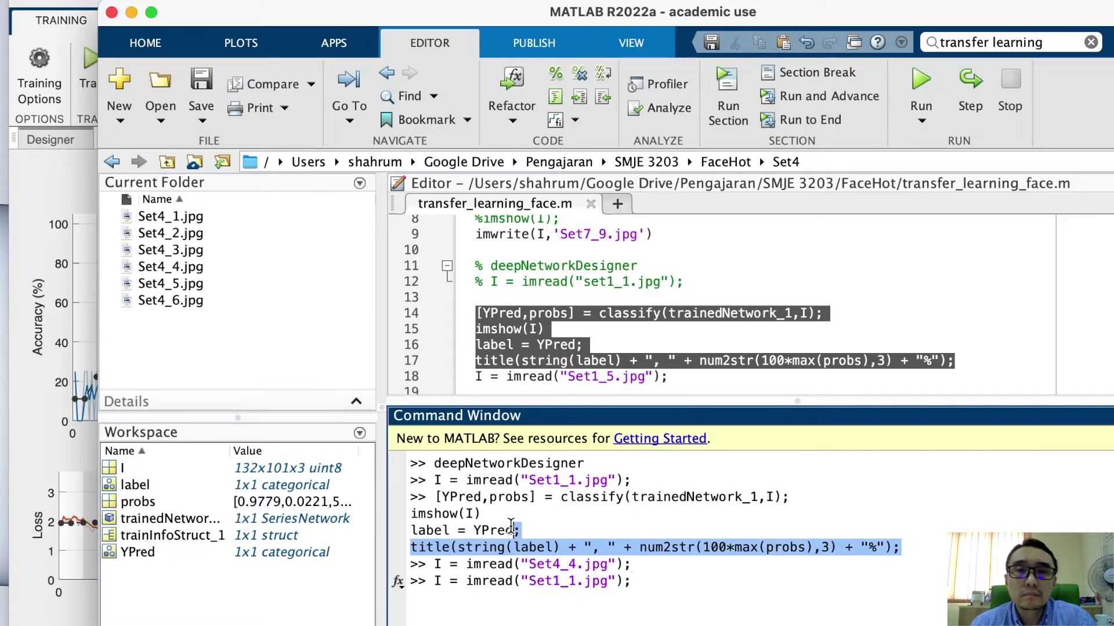
left_click(500, 326)
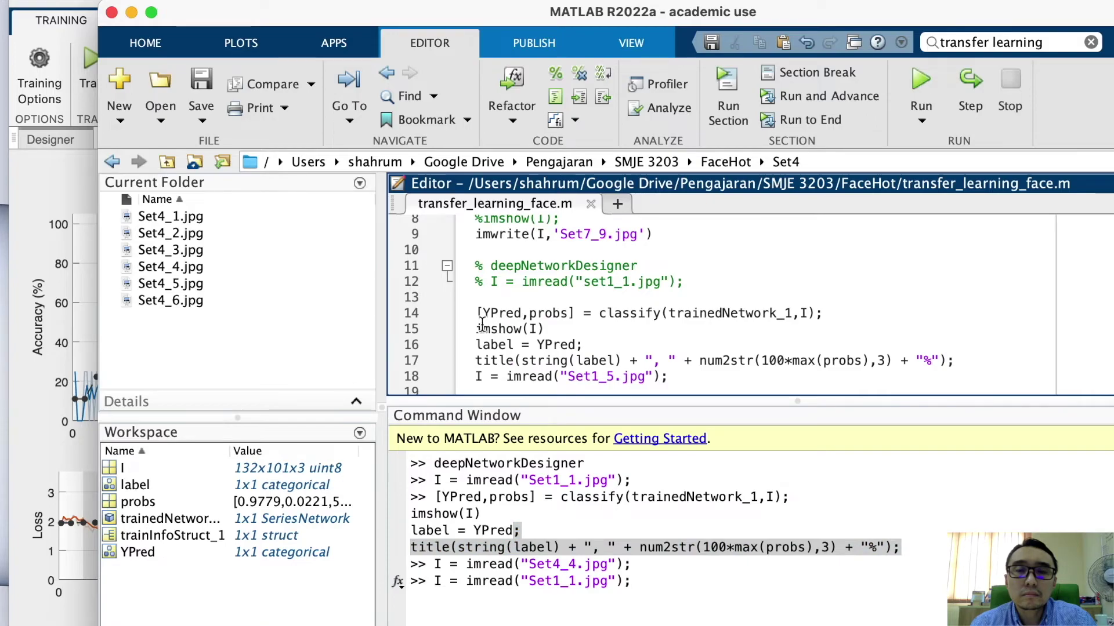
left_click_drag(476, 314, 962, 364)
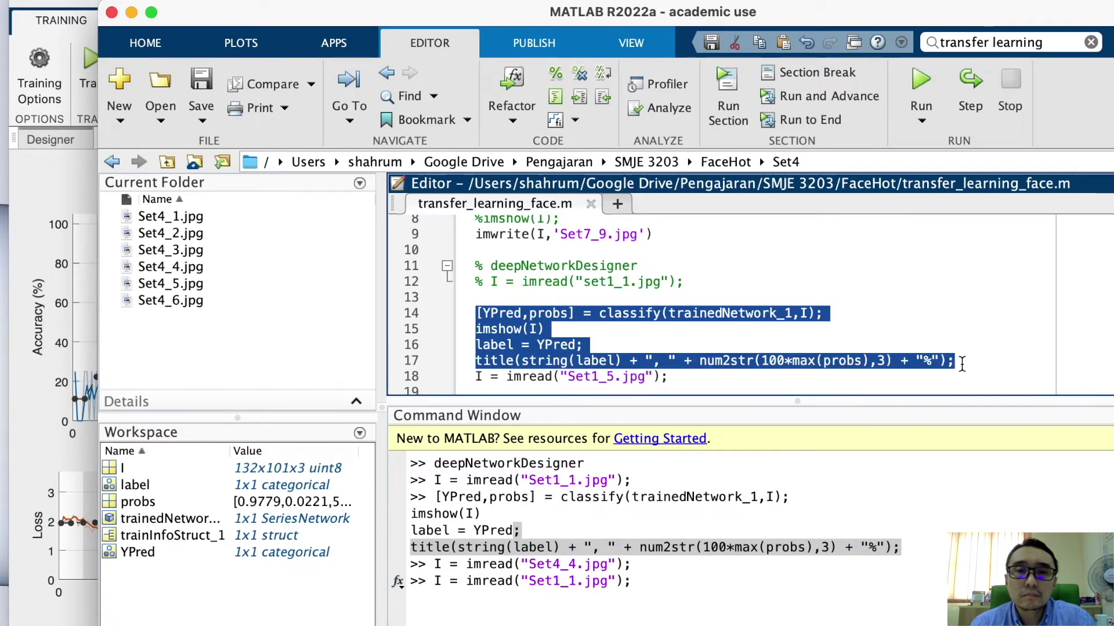
left_click_drag(634, 582, 429, 586)
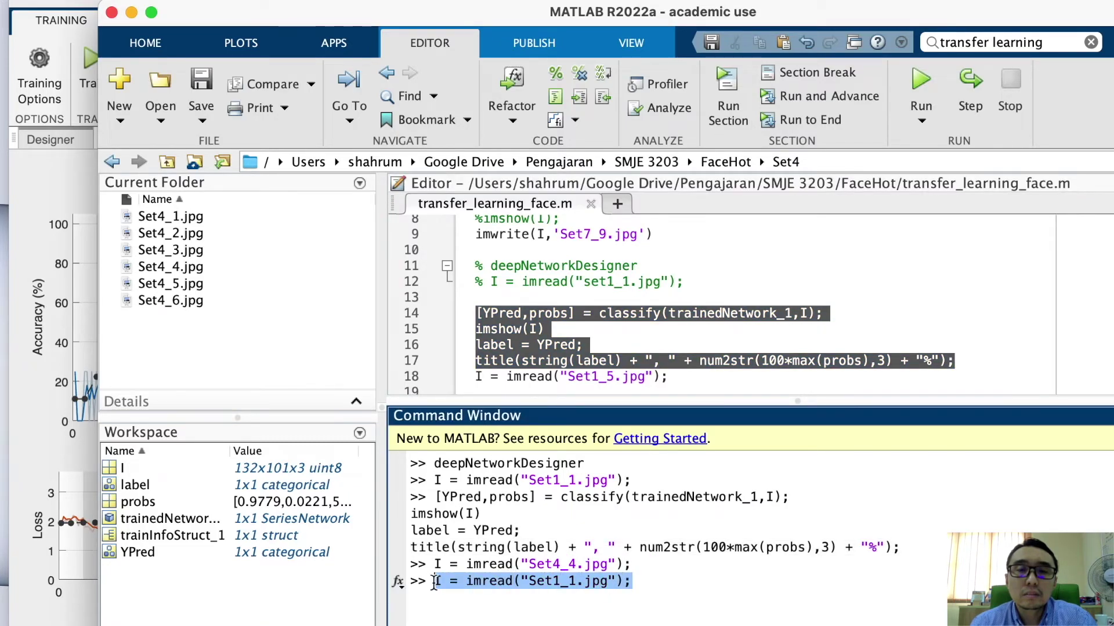
key("super+v")
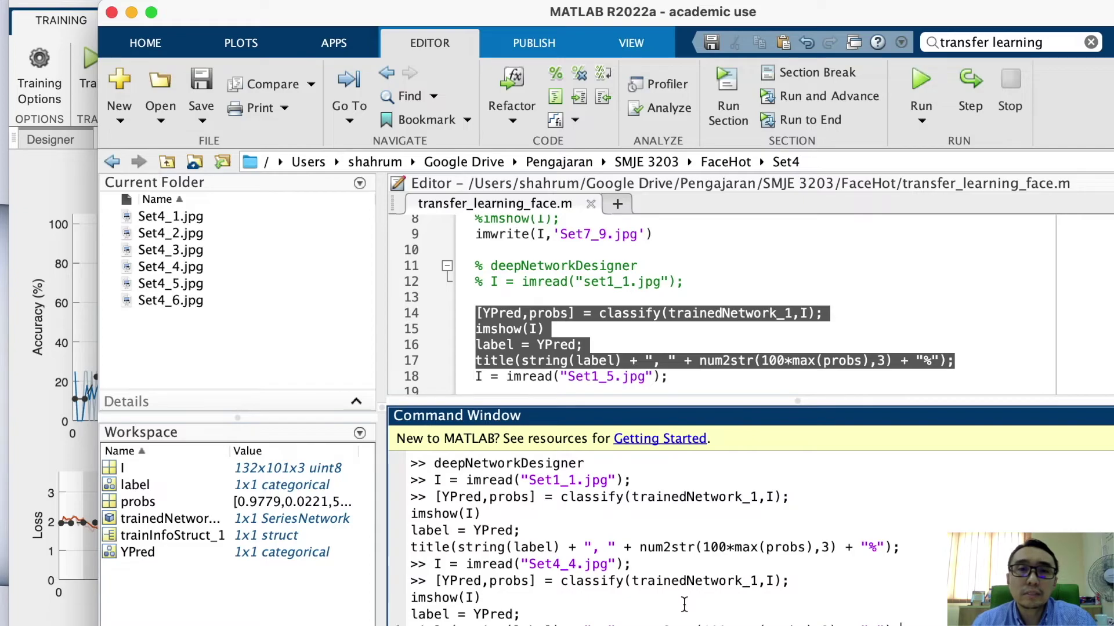
key("Return")
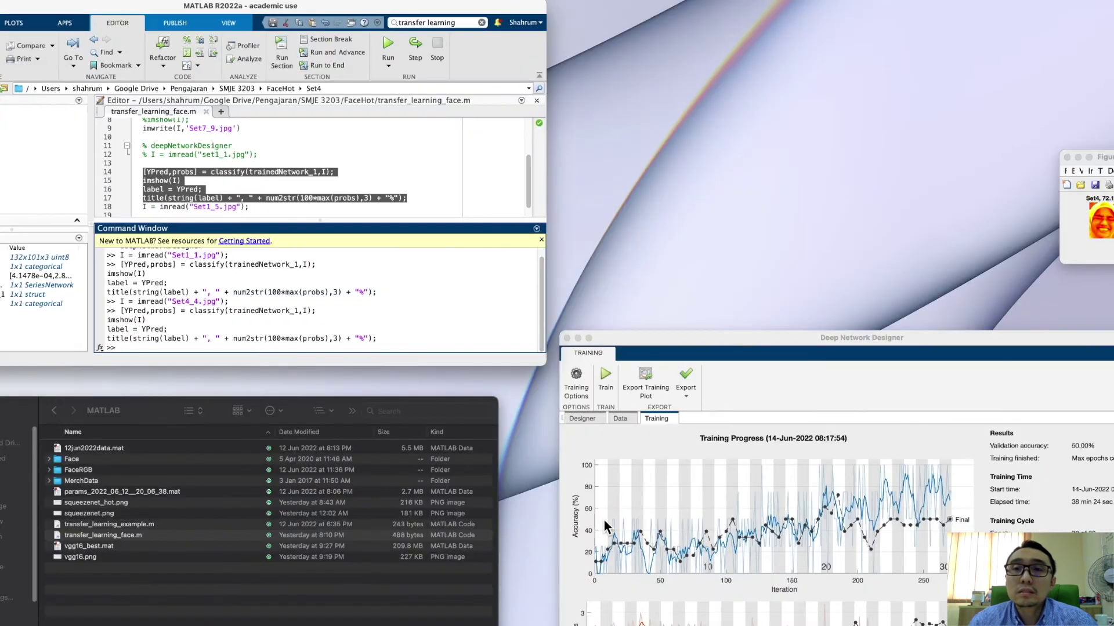
- View the result figure for Set4_4.jpg, return to the main MATLAB window, and select the exported trained network in the workspace
left_click(1074, 232)
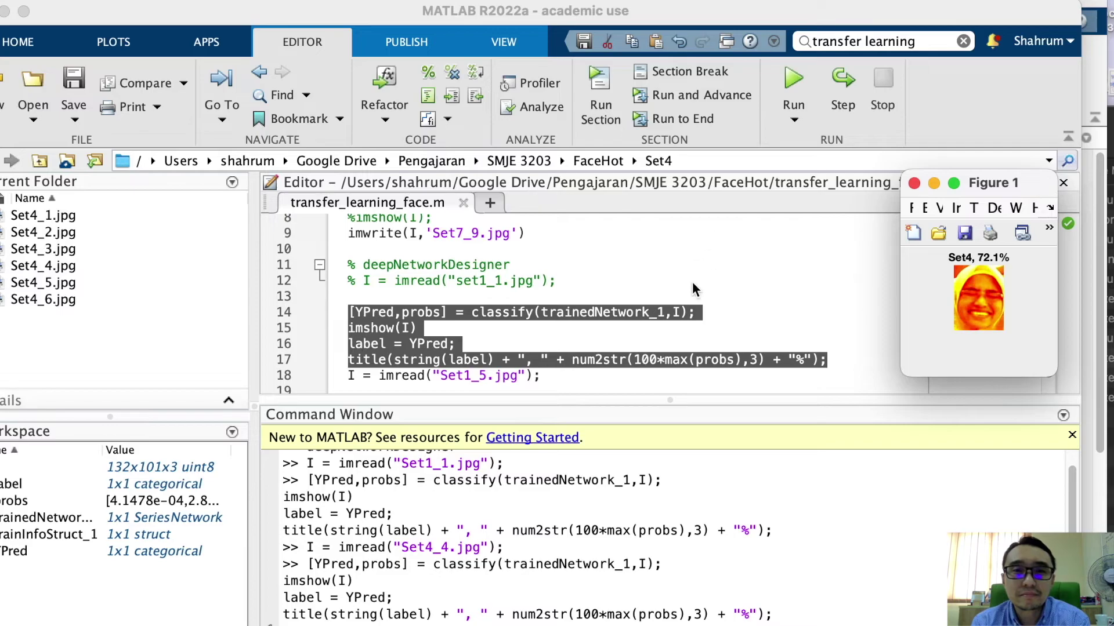
left_click(674, 24)
left_click_drag(679, 10, 702, 8)
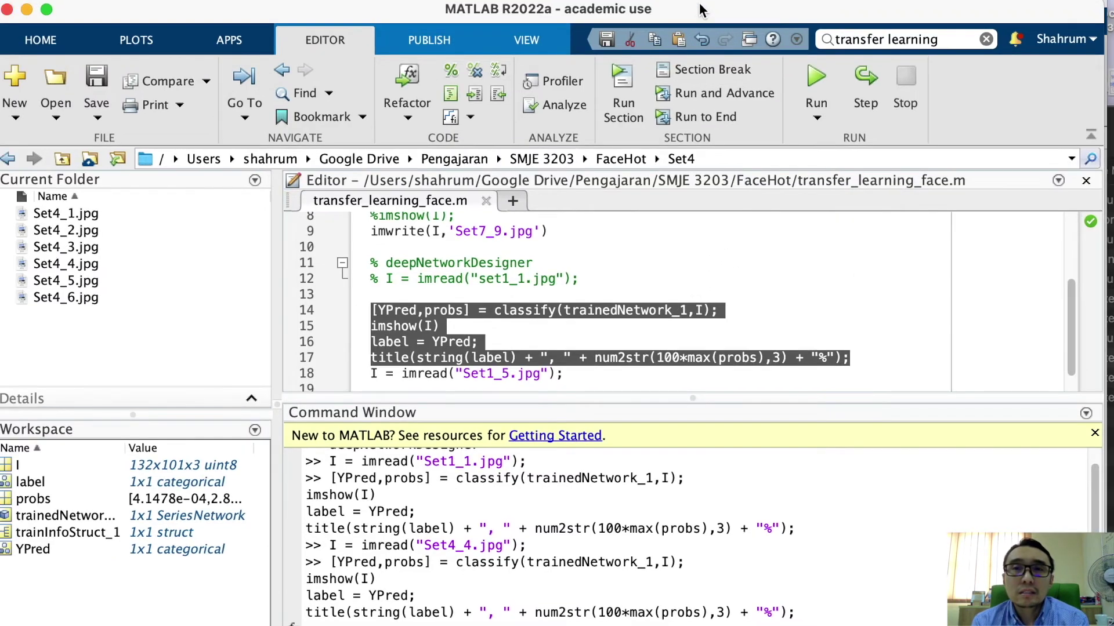
left_click(482, 436)
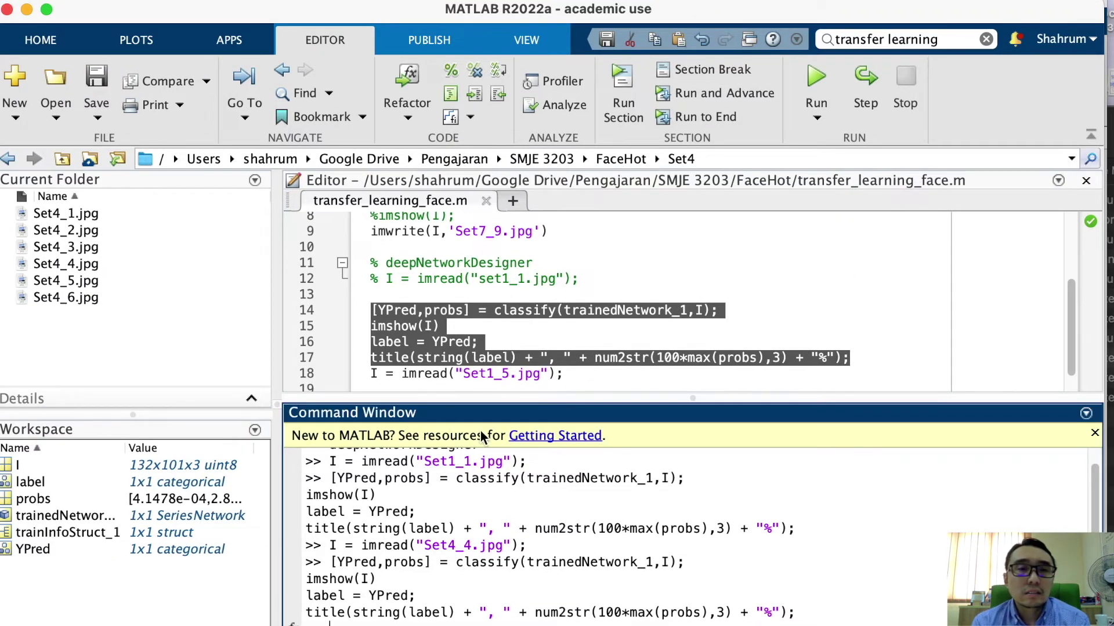
left_click(59, 519)
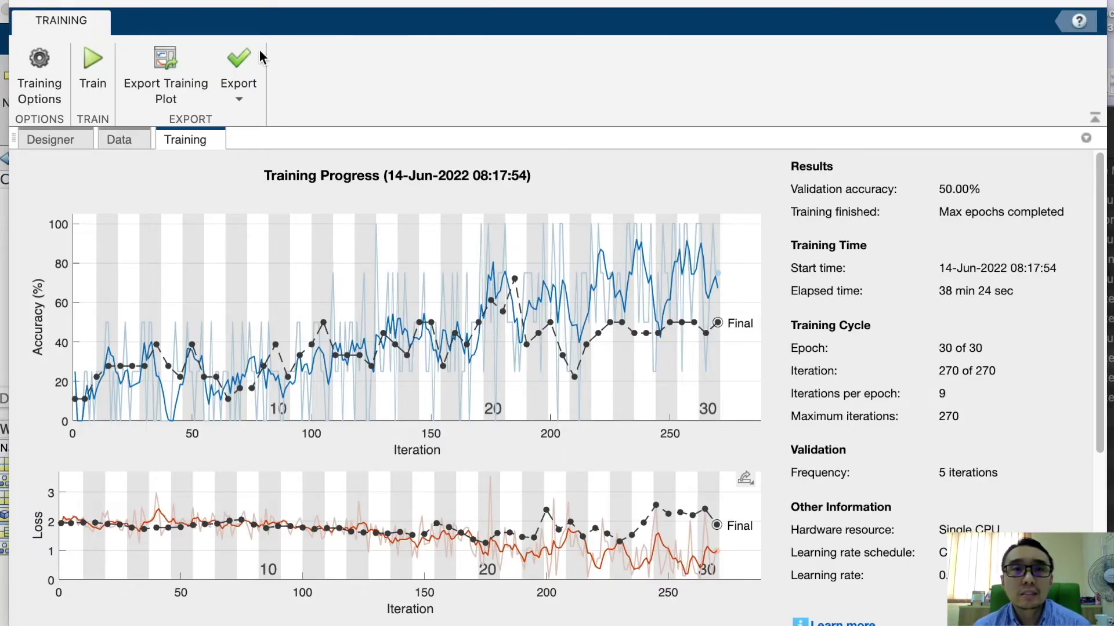
- Generate MATLAB code for the training from Deep Network Designer, saving the parameters file in the FaceHot folder under its suggested name
left_click(239, 100)
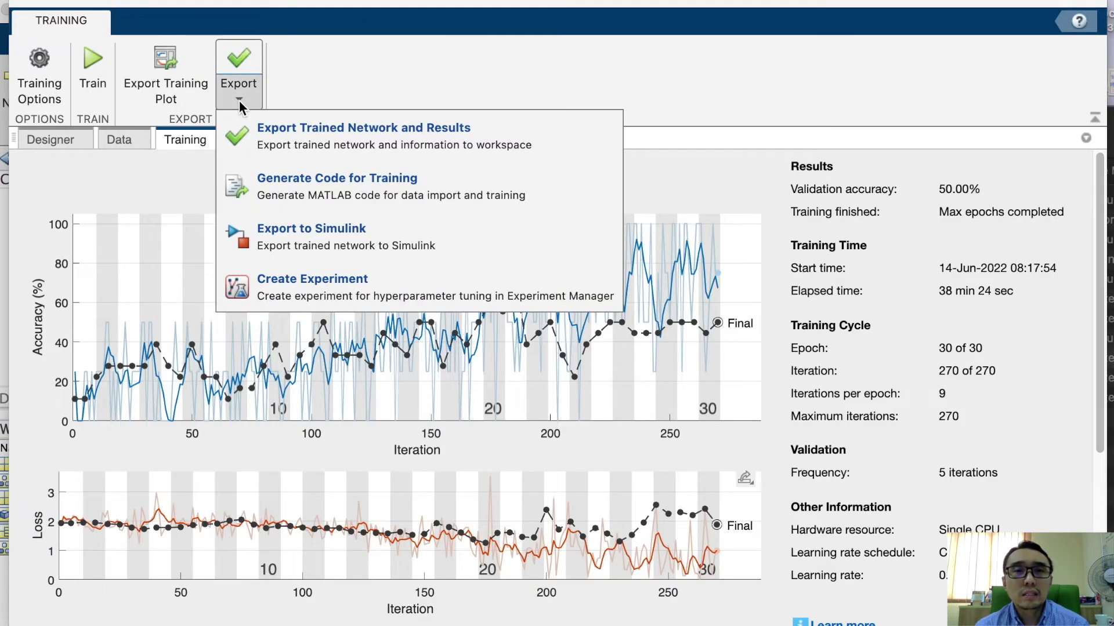
left_click(391, 185)
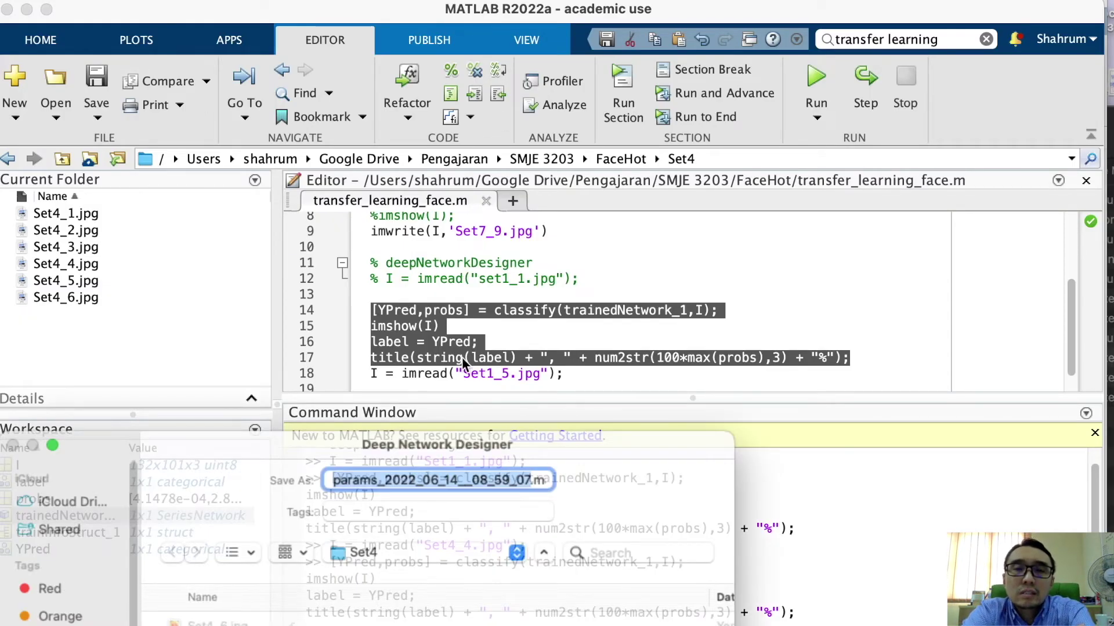
left_click(573, 313)
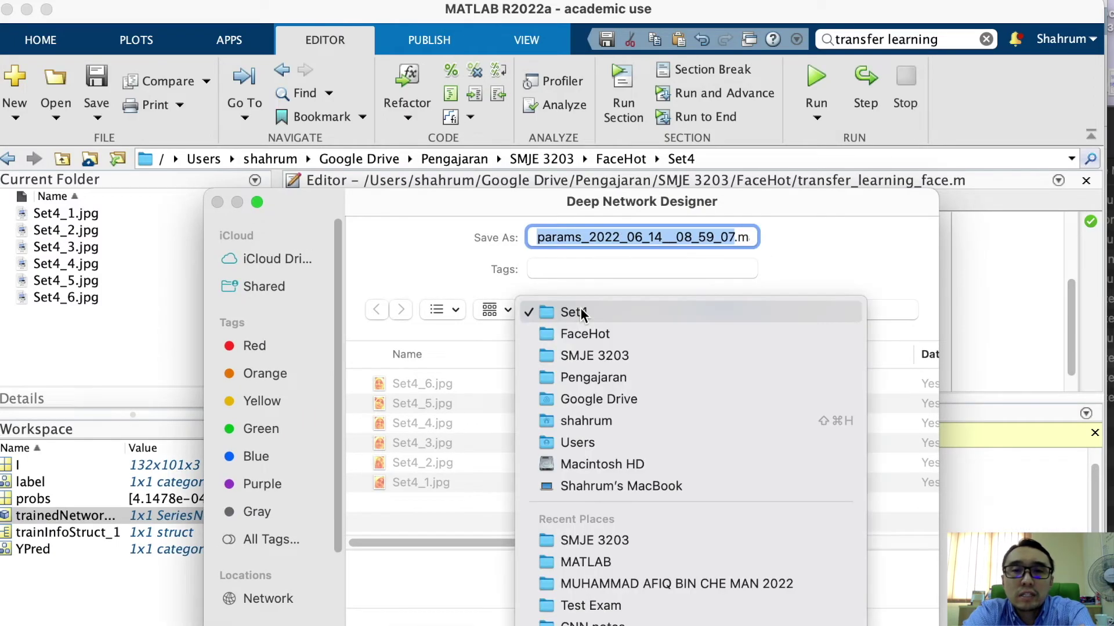
left_click(624, 334)
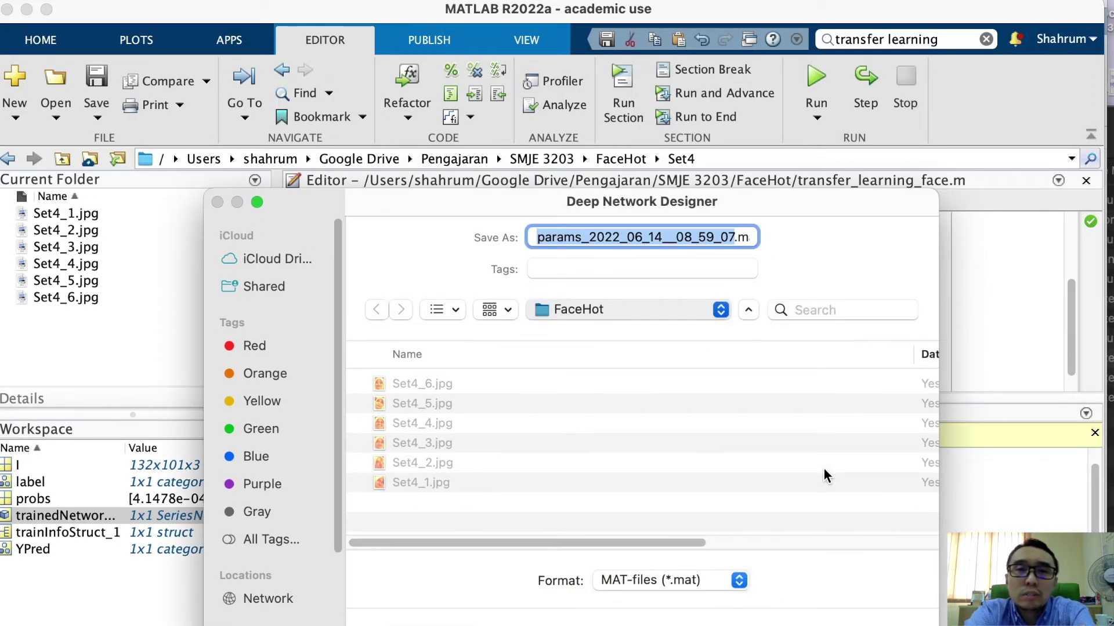
key("Return")
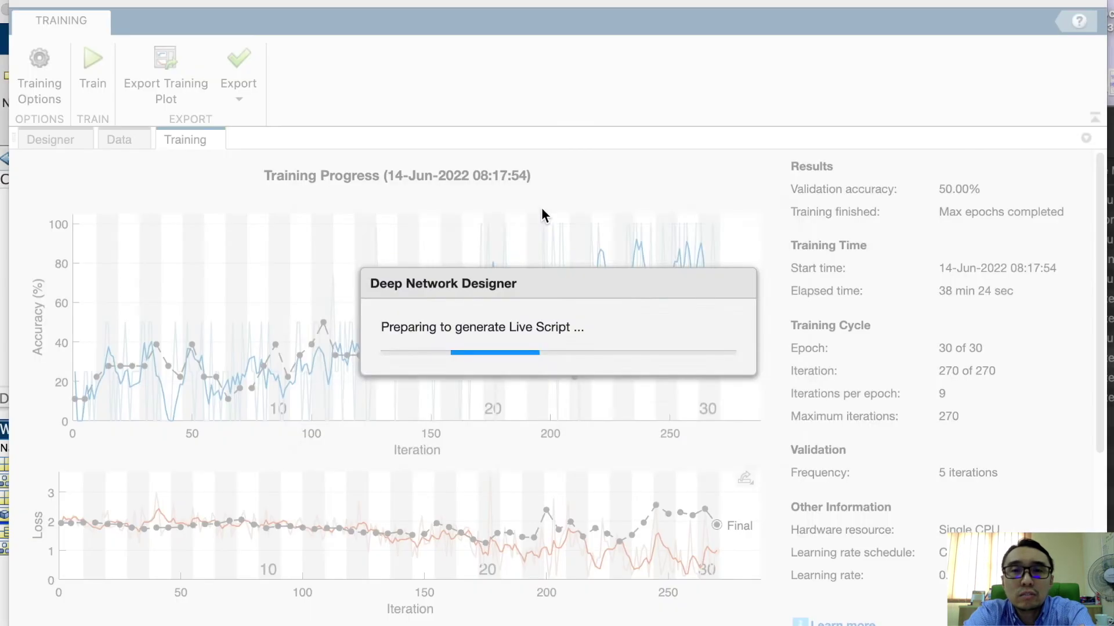
- Widen the code pane of the generated live script beside its output pane
left_click(684, 388)
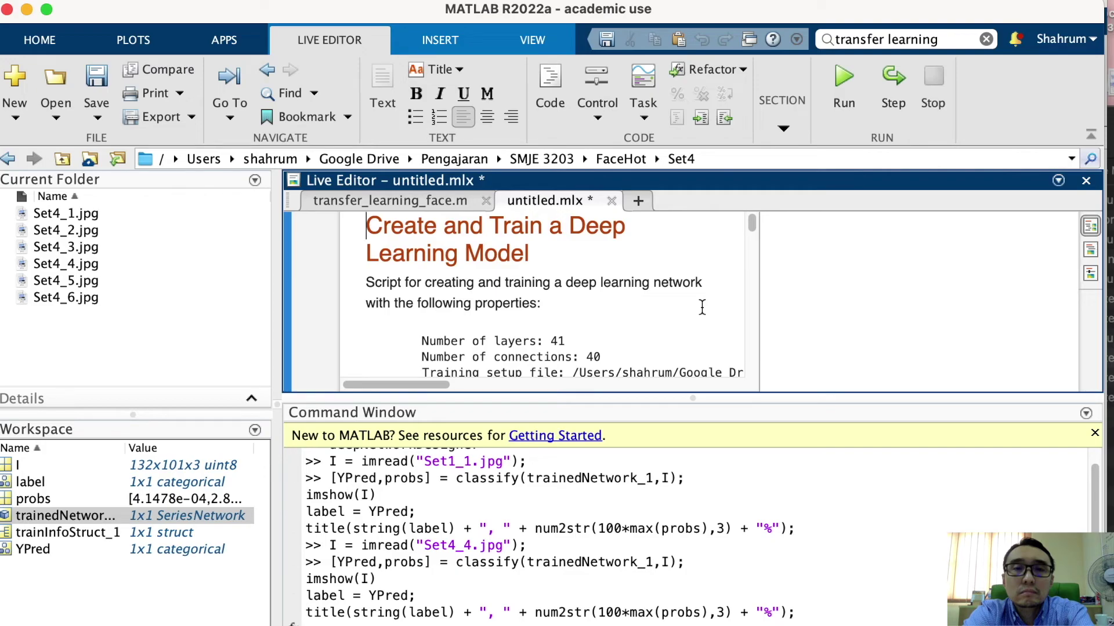
scroll(680, 304, "down", 3)
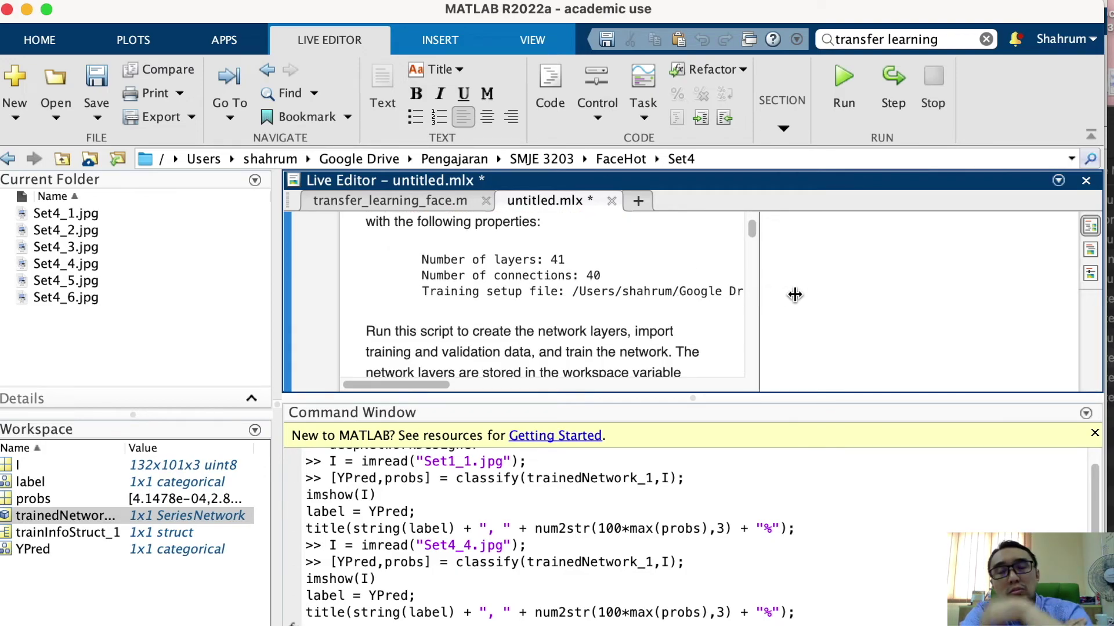
left_click_drag(794, 294, 860, 295)
- Review the generated live script's parameter loading, augmentation settings, training options, layer array and Train Network sections
scroll(699, 302, "down", 10)
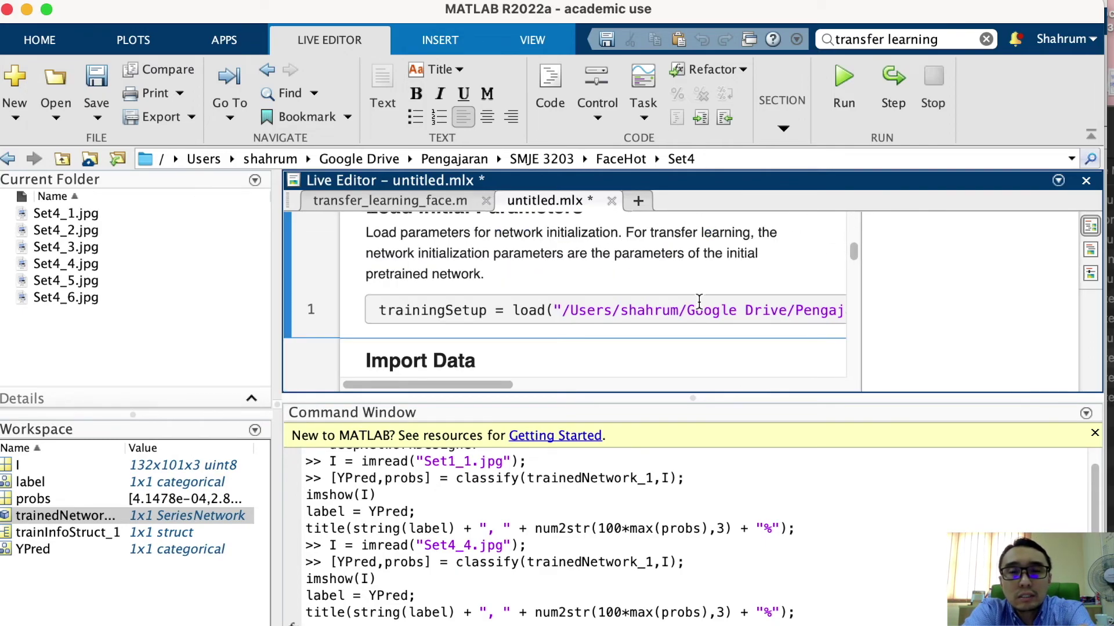
scroll(699, 300, "down", 15)
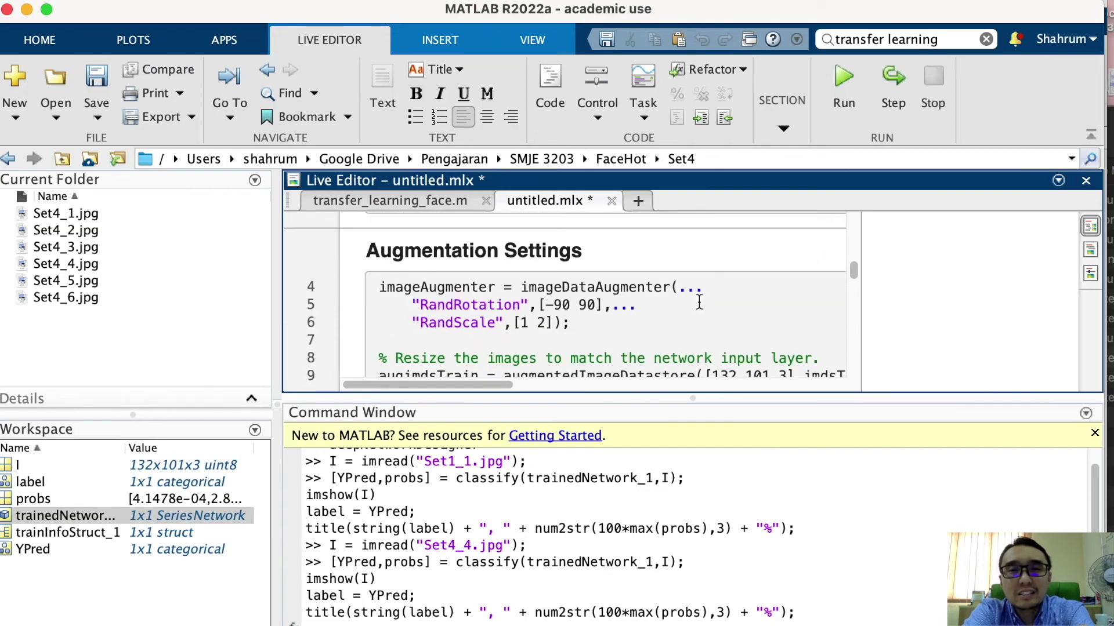
scroll(699, 301, "down", 15)
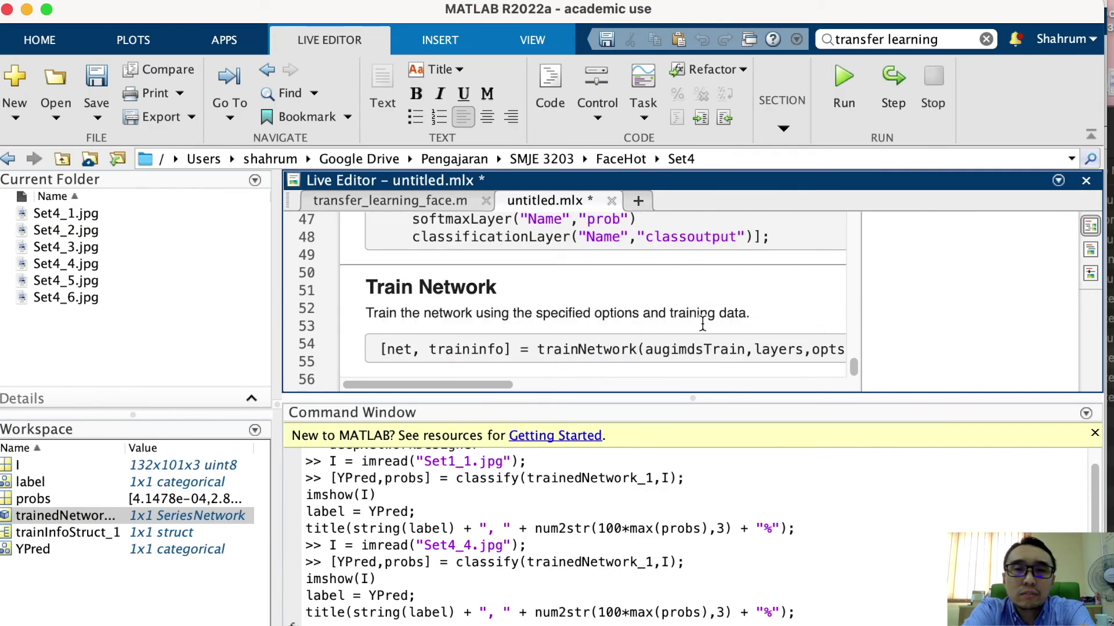
scroll(699, 314, "up", 5)
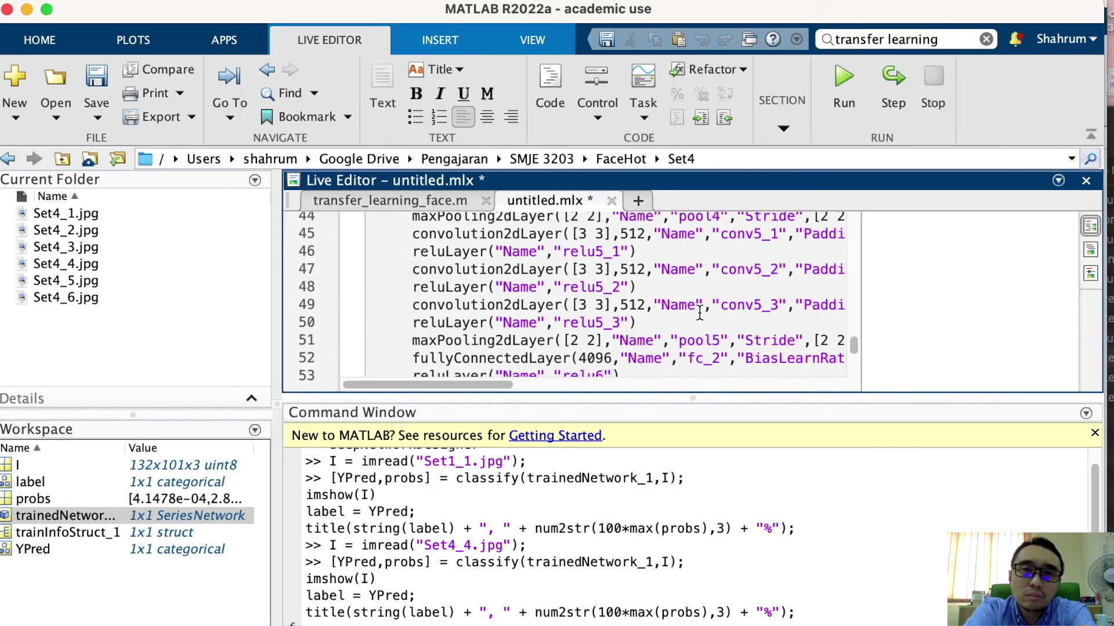
scroll(699, 313, "up", 5)
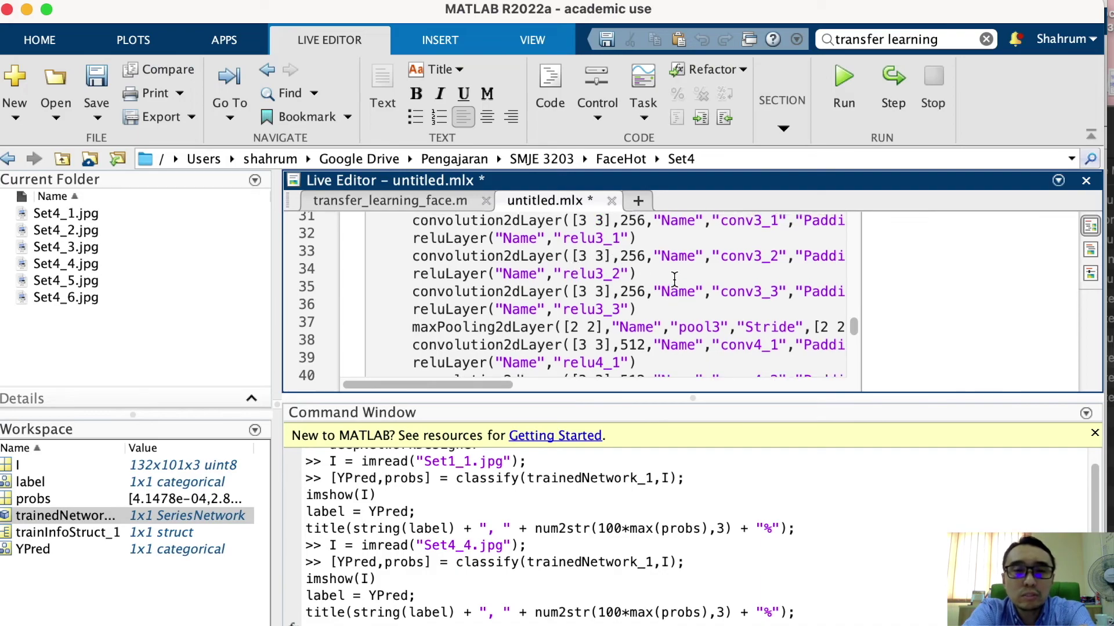
scroll(661, 272, "up", 5)
scroll(673, 283, "down", 5)
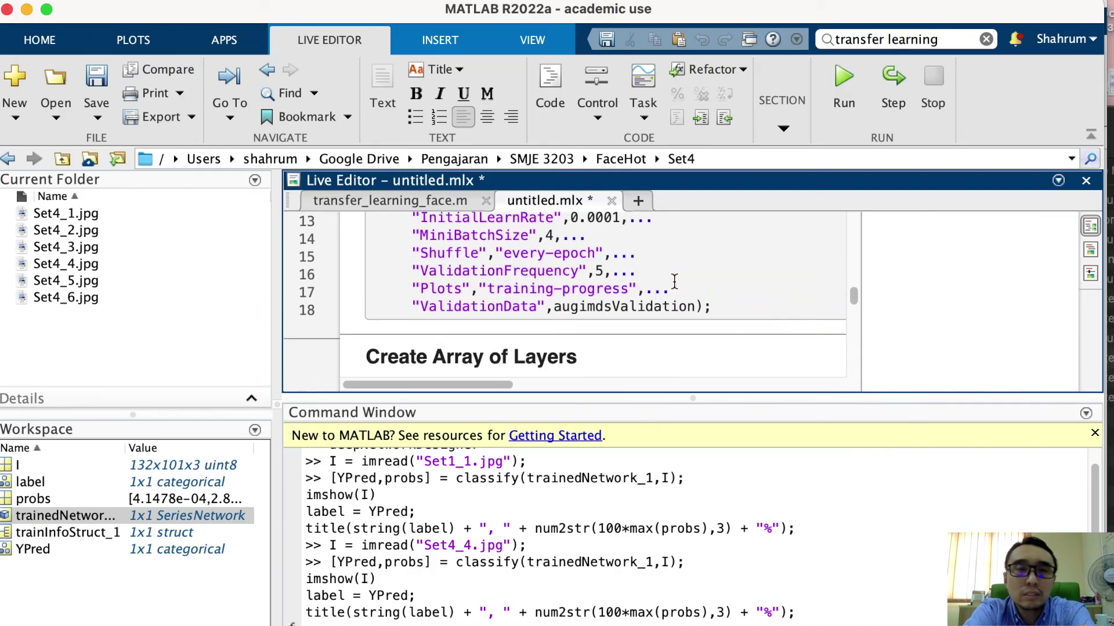
scroll(664, 286, "up", 3)
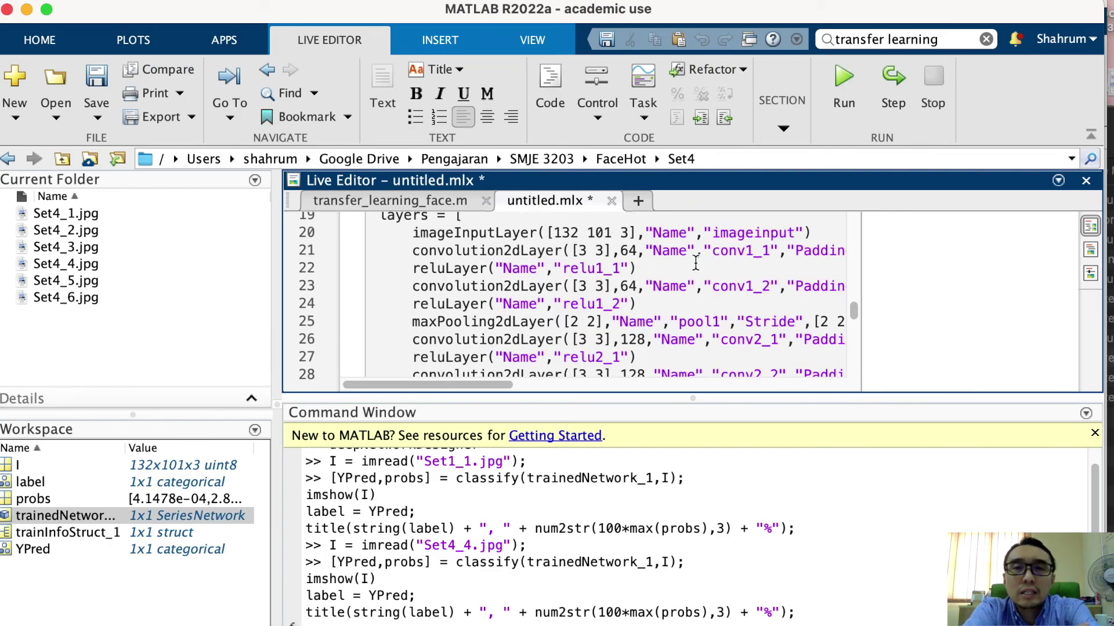
- Examine the final layers of the layer array, highlighting the output size of fc_1, and the trainNetwork call that follows
scroll(671, 299, "down", 10)
scroll(671, 298, "up", 3)
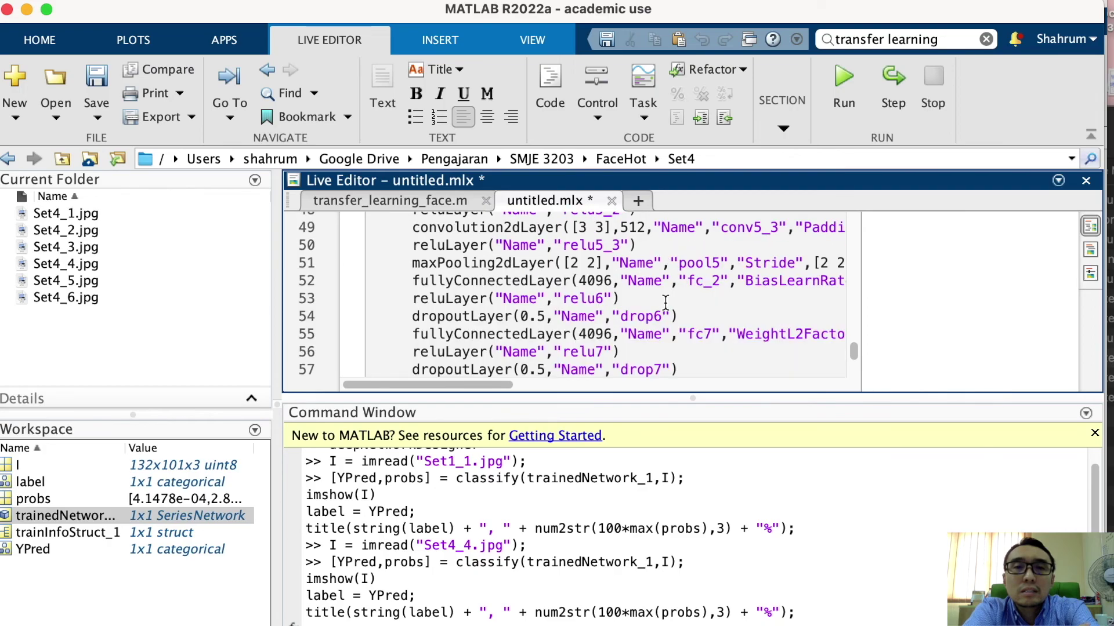
scroll(671, 299, "up", 1)
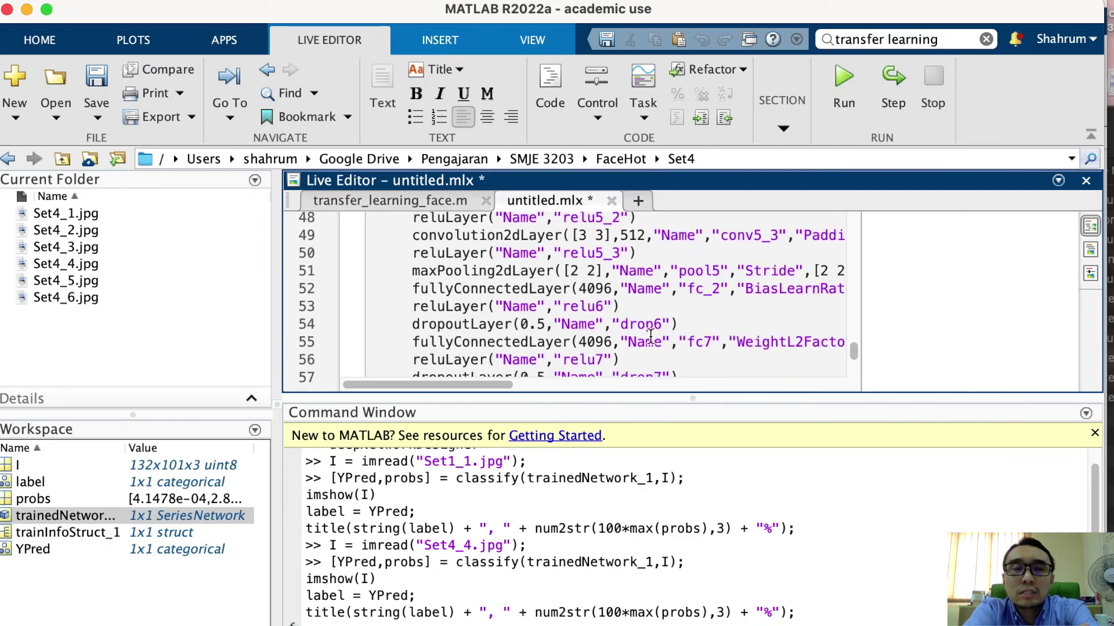
scroll(661, 346, "down", 3)
scroll(663, 351, "down", 2)
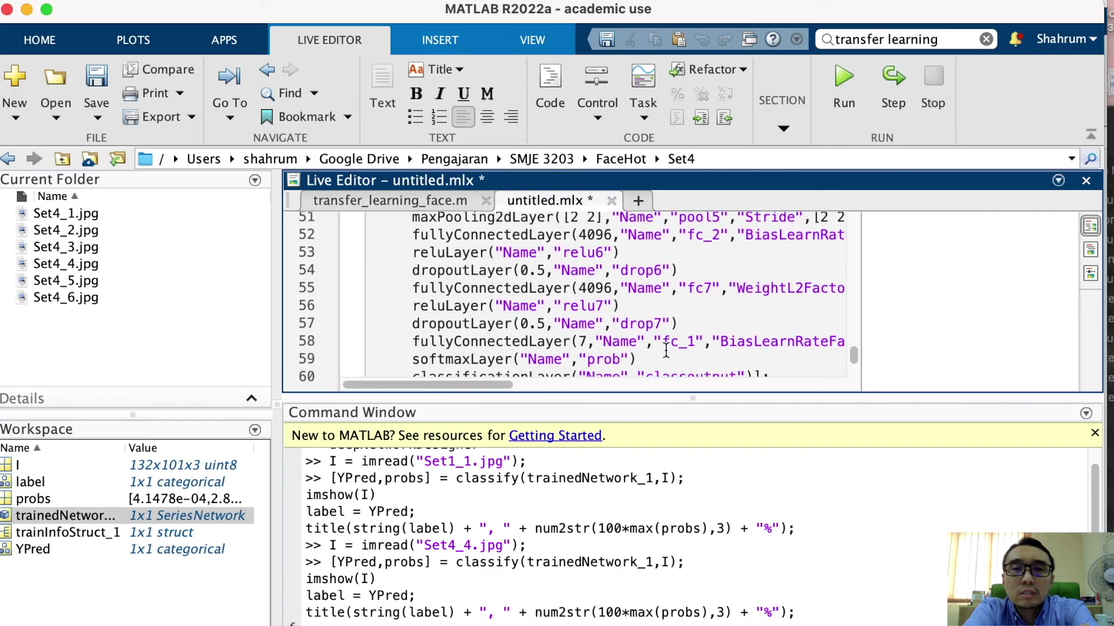
double_click(584, 337)
scroll(742, 343, "down", 2)
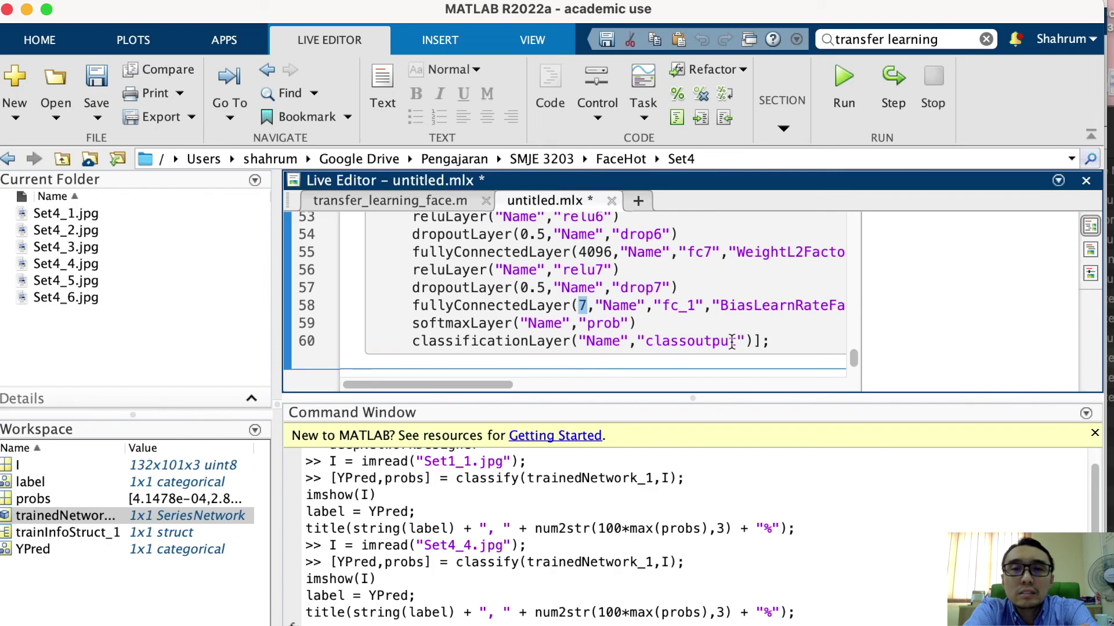
scroll(737, 342, "down", 3)
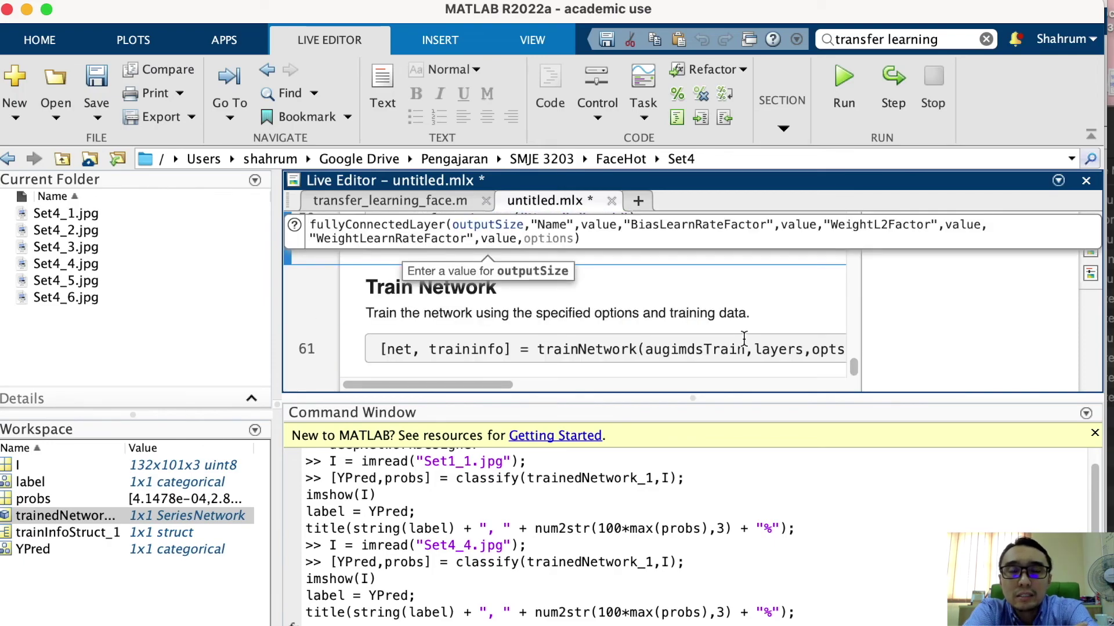
left_click(768, 312)
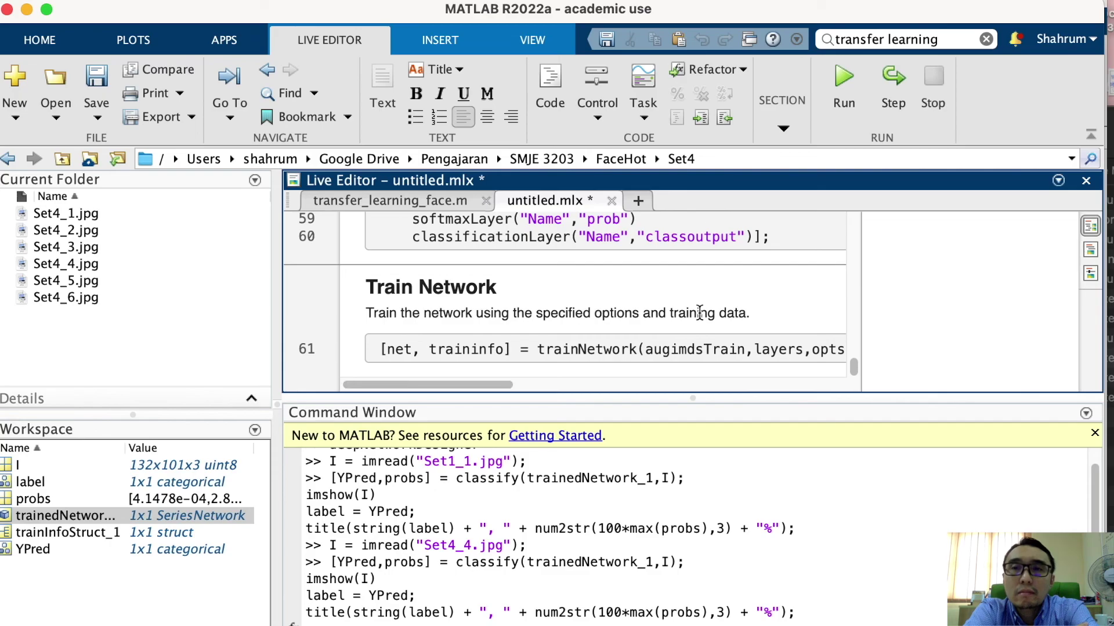
- Go through the layer array again, from the image input layer to the last fully connected layers
scroll(700, 313, "up", 5)
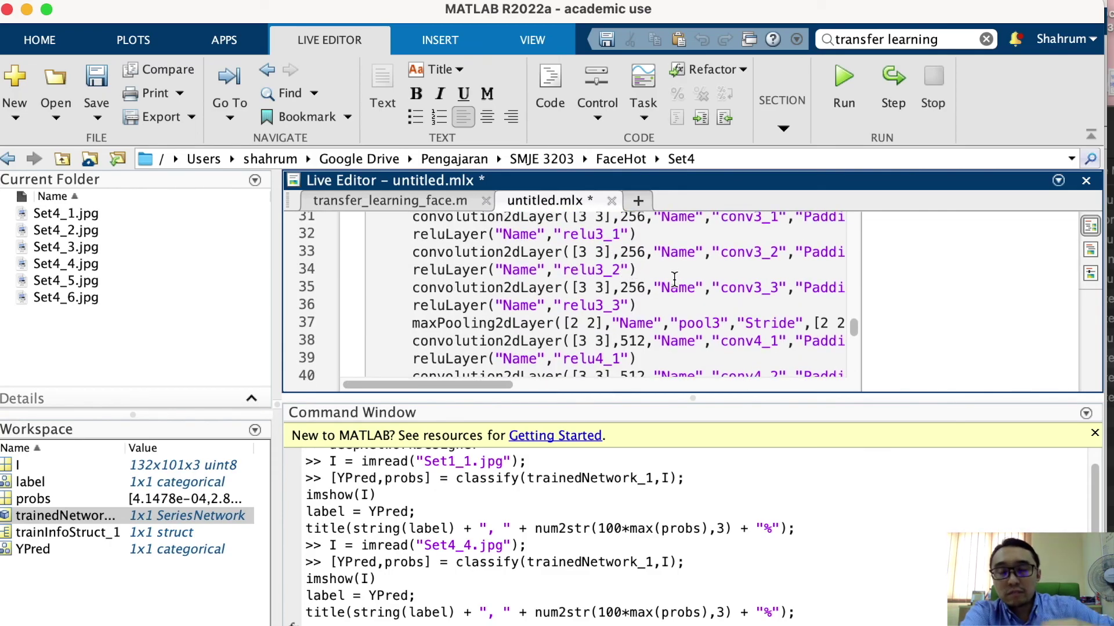
scroll(674, 279, "up", 9)
scroll(674, 281, "down", 6)
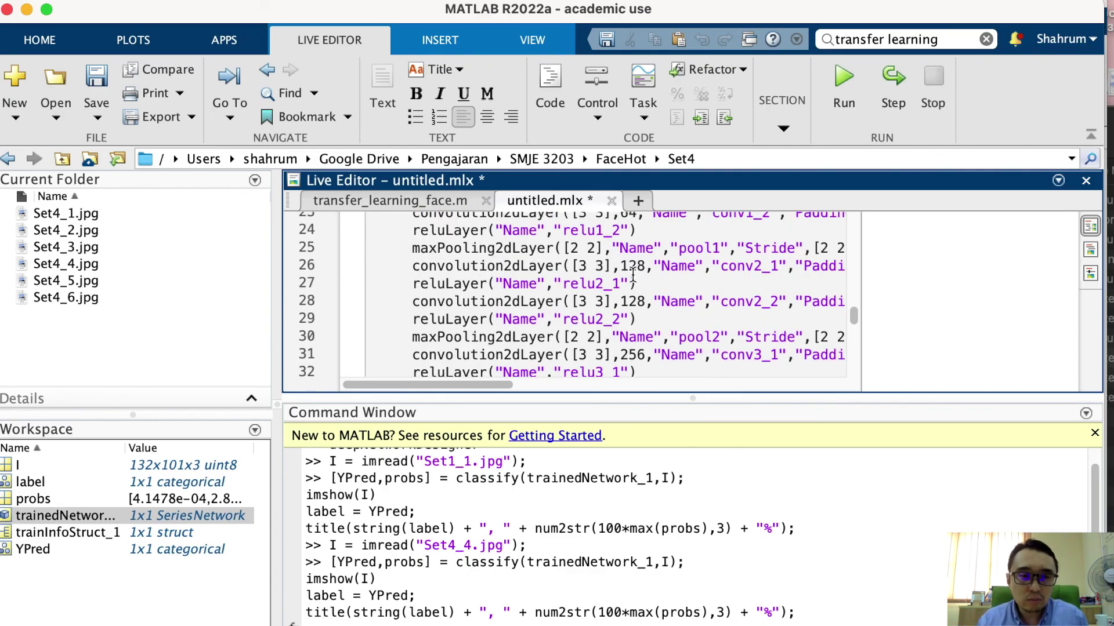
scroll(633, 277, "up", 3)
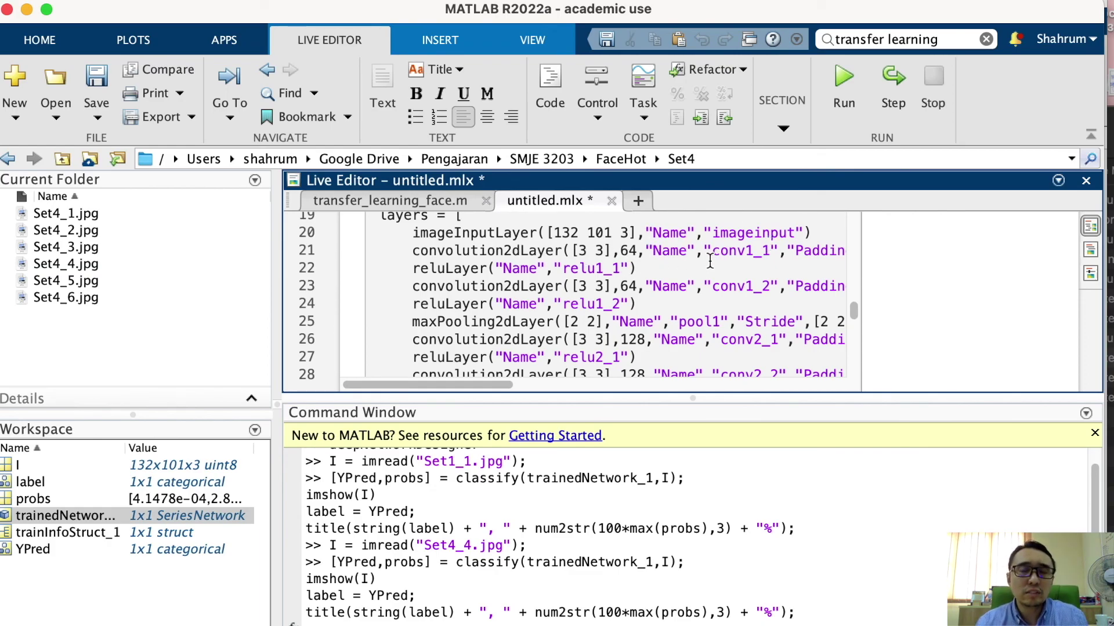
scroll(675, 297, "down", 20)
scroll(668, 300, "up", 15)
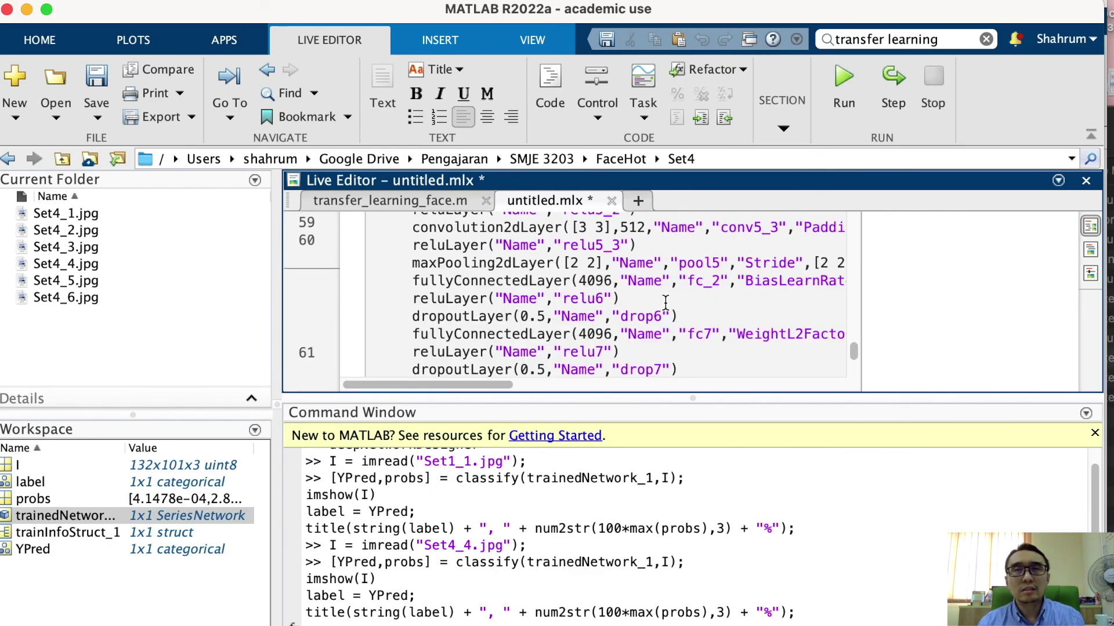
scroll(670, 300, "up", 1)
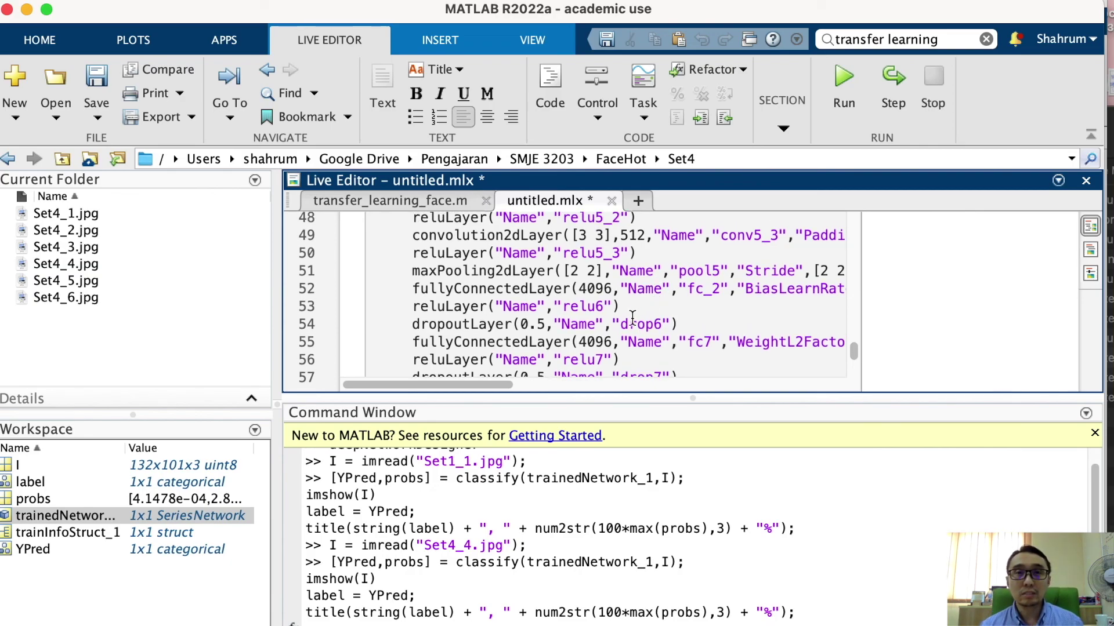
scroll(667, 352, "down", 3)
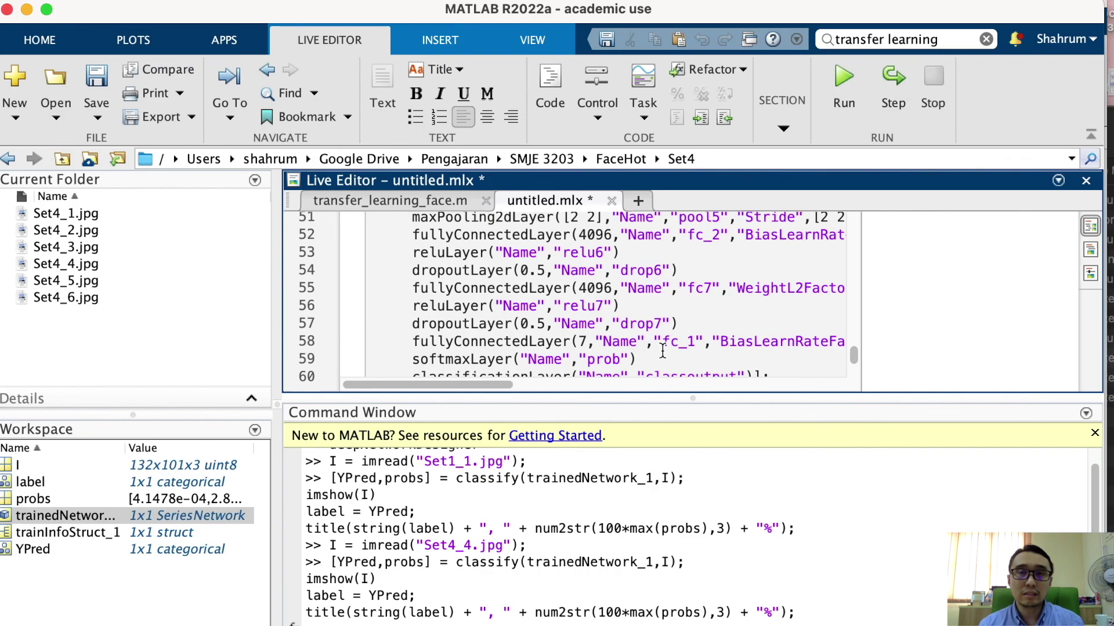
- Highlight the fc_1 output size again, recheck the Train Network section, and return to the training results in Deep Network Designer
double_click(587, 336)
scroll(687, 316, "down", 4)
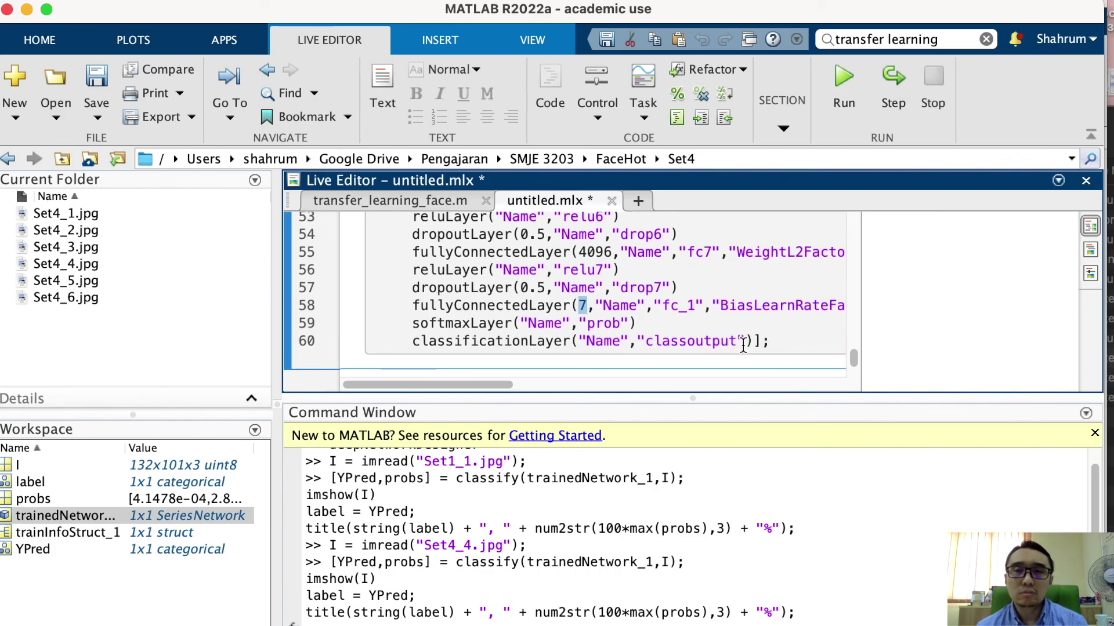
scroll(687, 316, "down", 3)
key("ctrl+F1")
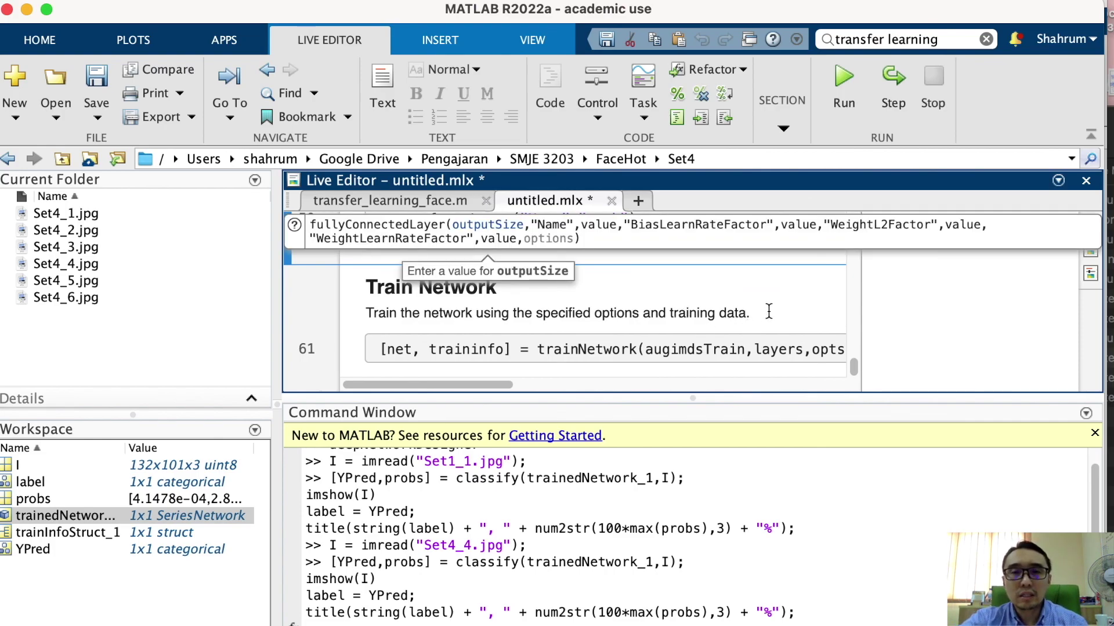
left_click(766, 313)
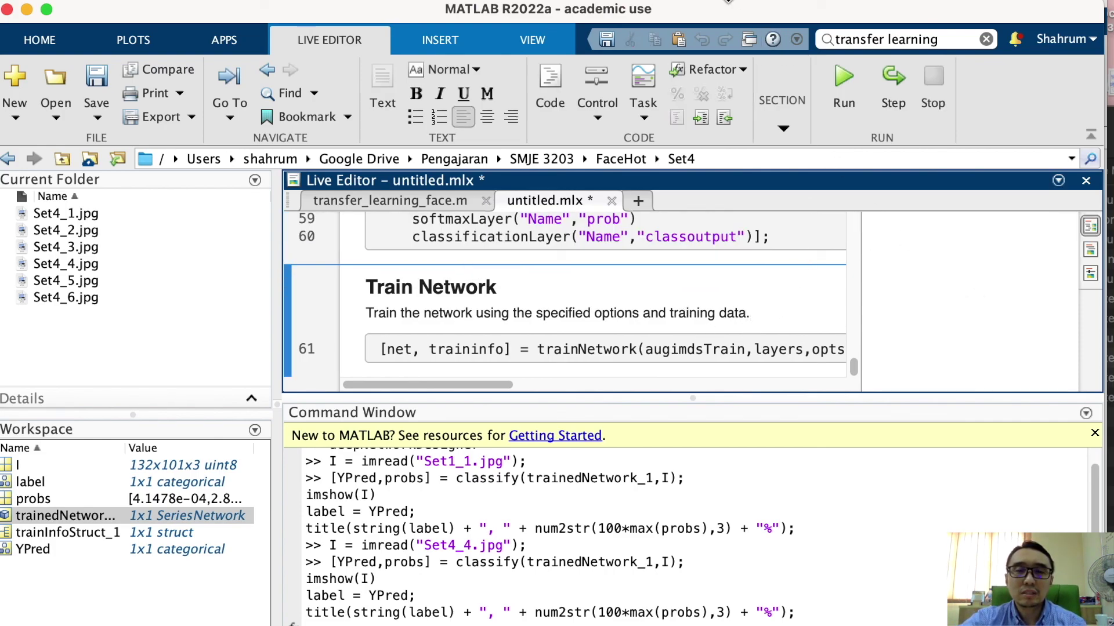
key("super+Tab")
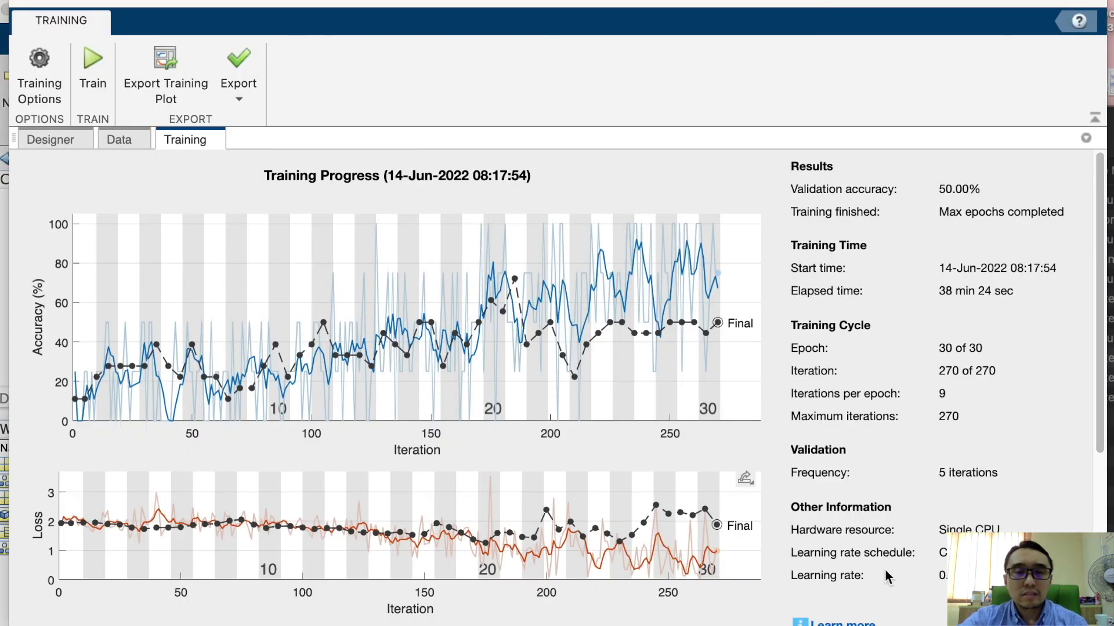